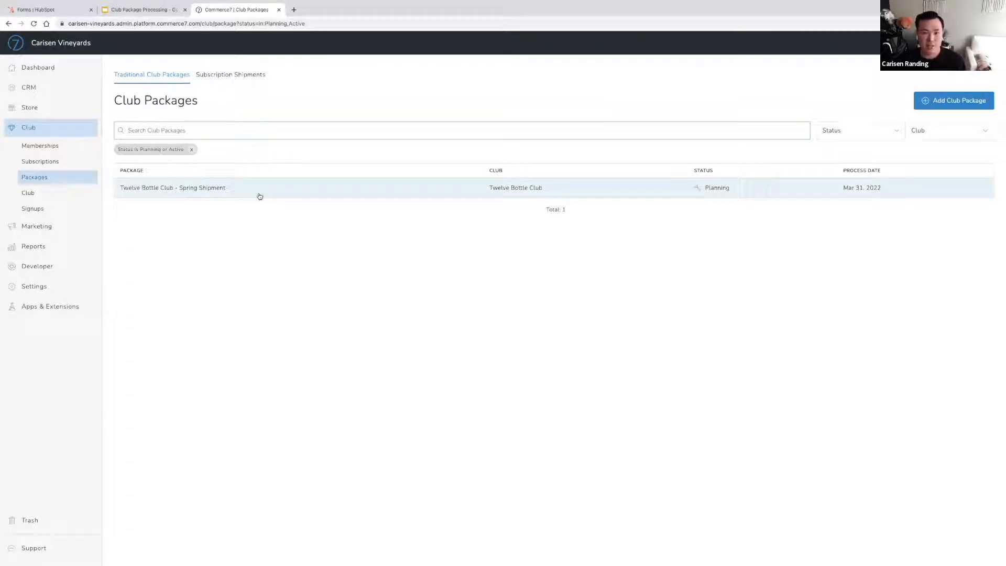
Step: Open the Twelve Bottle Club - Spring Shipment package, review its configuration settings and save the club package
left_click(391, 189)
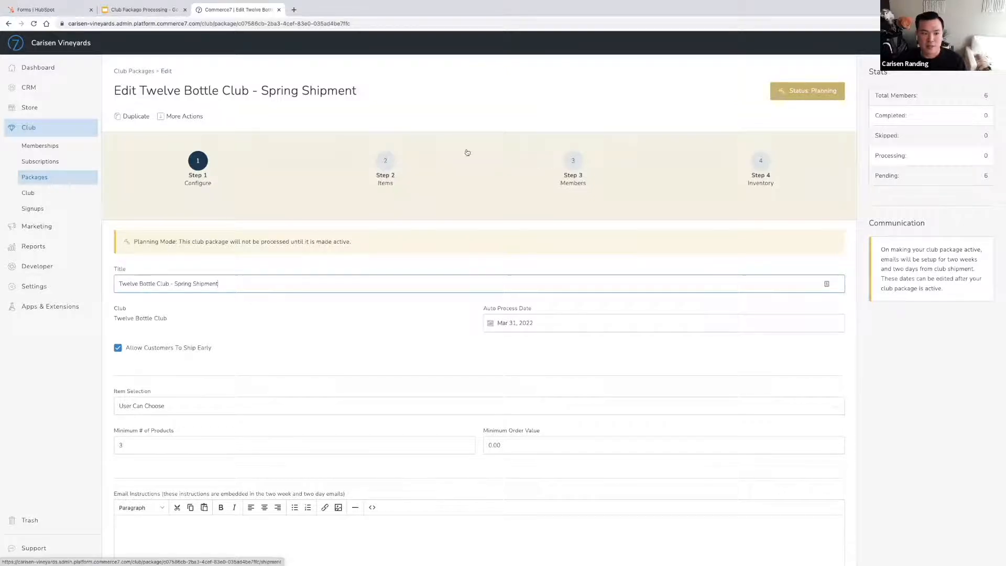
scroll(210, 164, "down", 5)
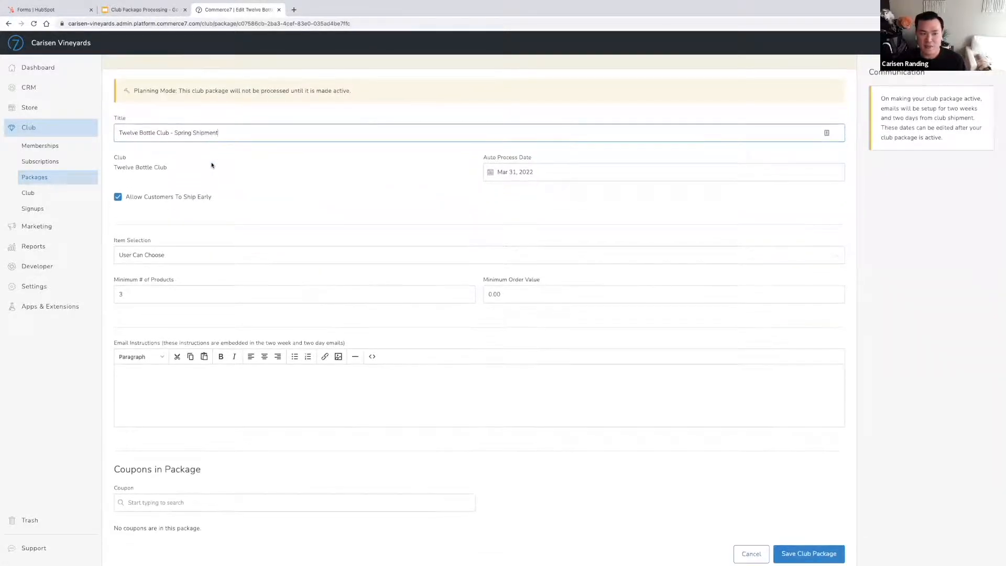
scroll(212, 165, "up", 3)
scroll(212, 165, "up", 1)
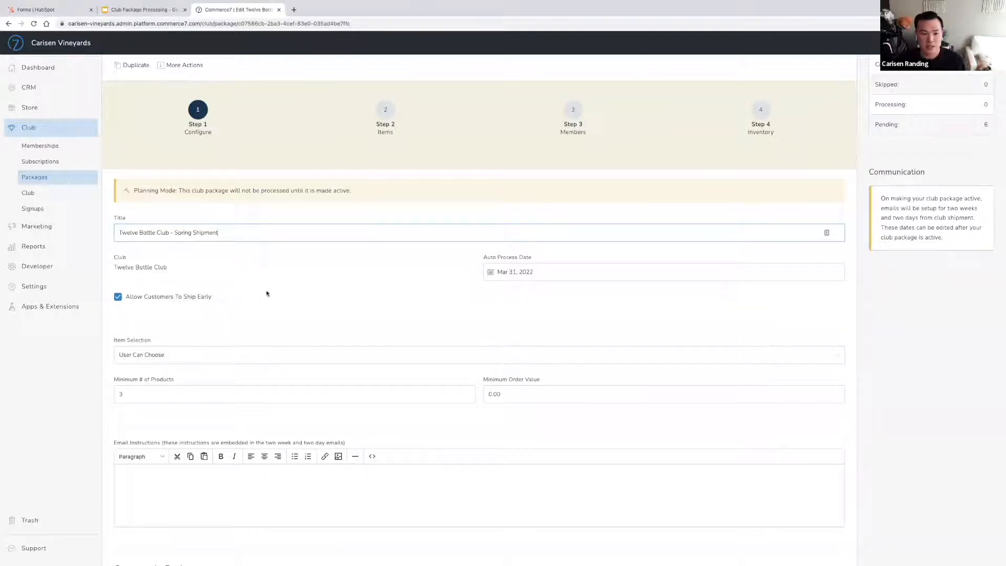
scroll(267, 292, "down", 3)
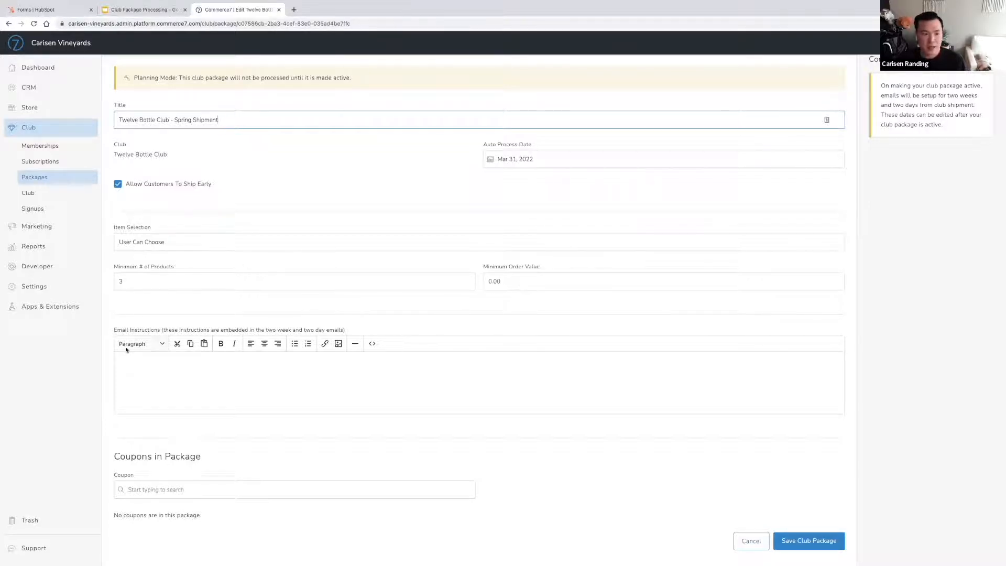
scroll(127, 329, "down", 1)
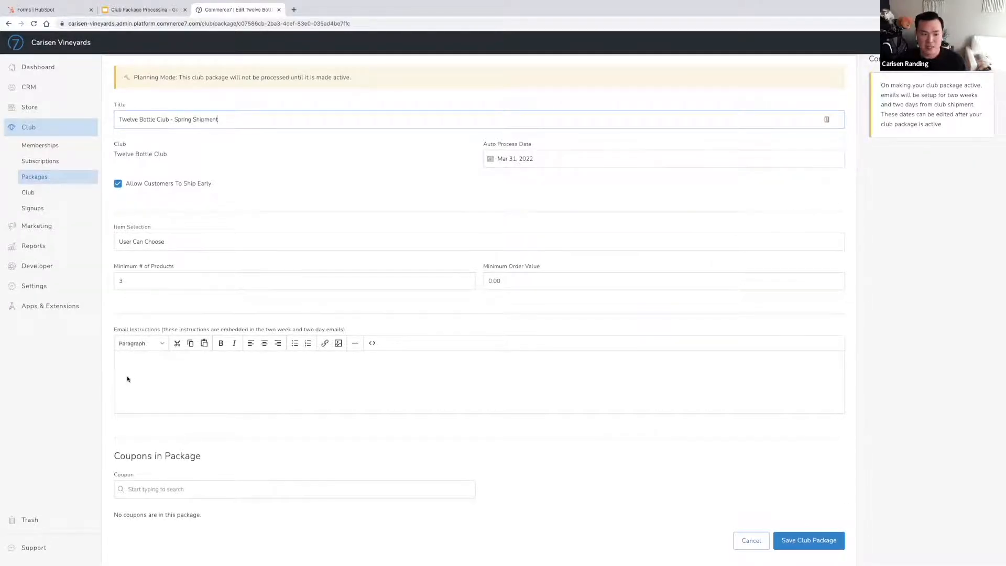
scroll(129, 368, "up", 1)
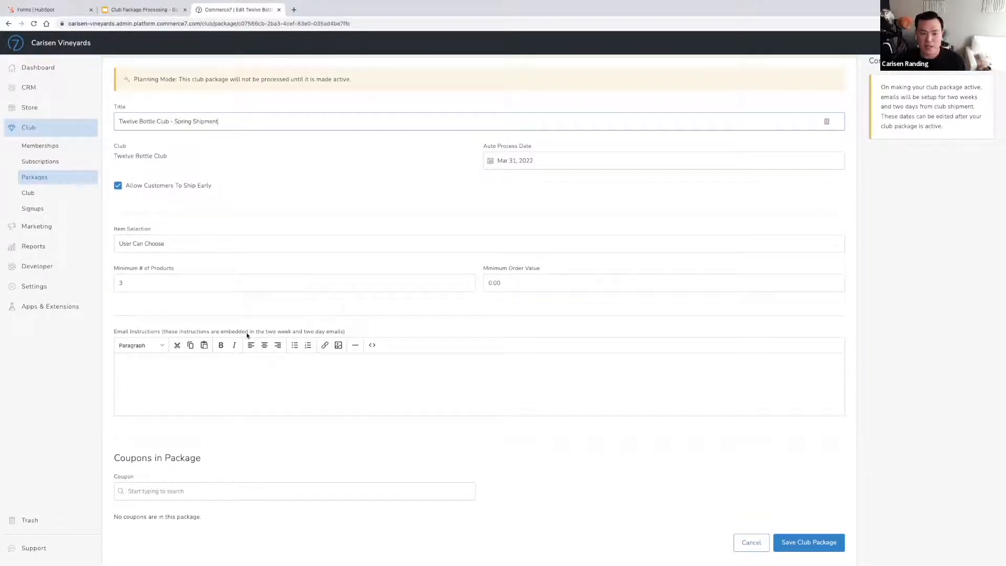
scroll(367, 347, "down", 1)
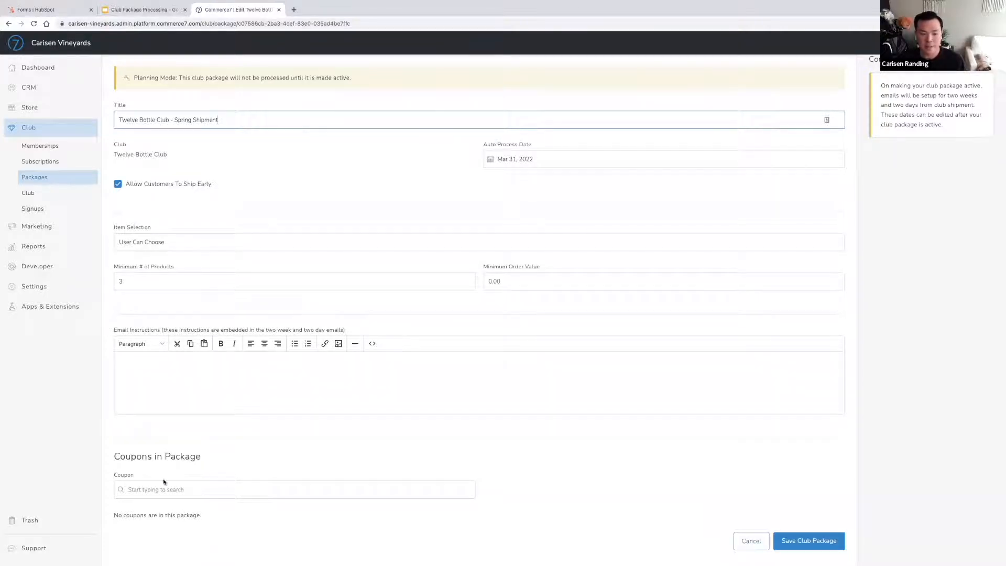
scroll(320, 447, "up", 2)
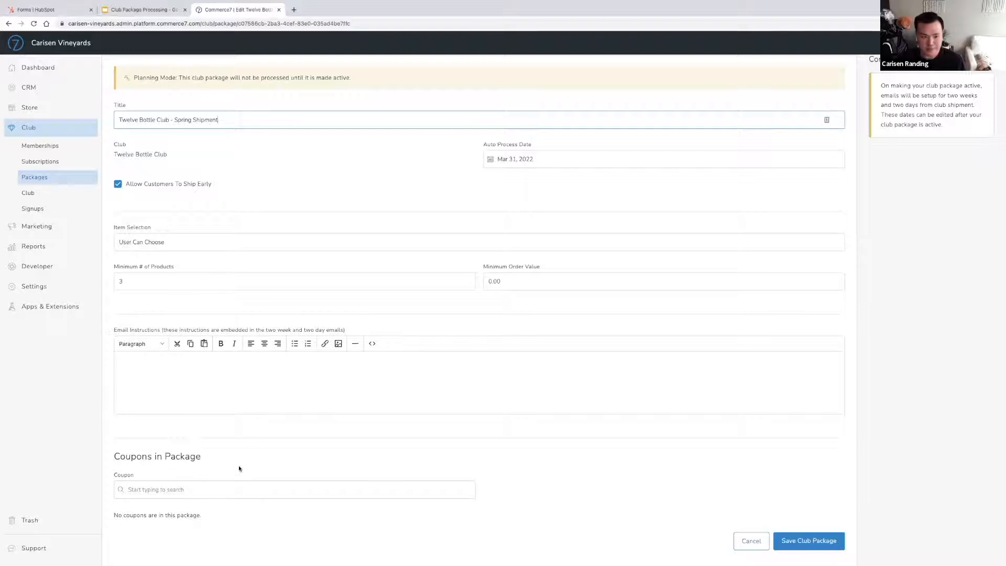
scroll(469, 445, "up", 3)
scroll(602, 478, "down", 3)
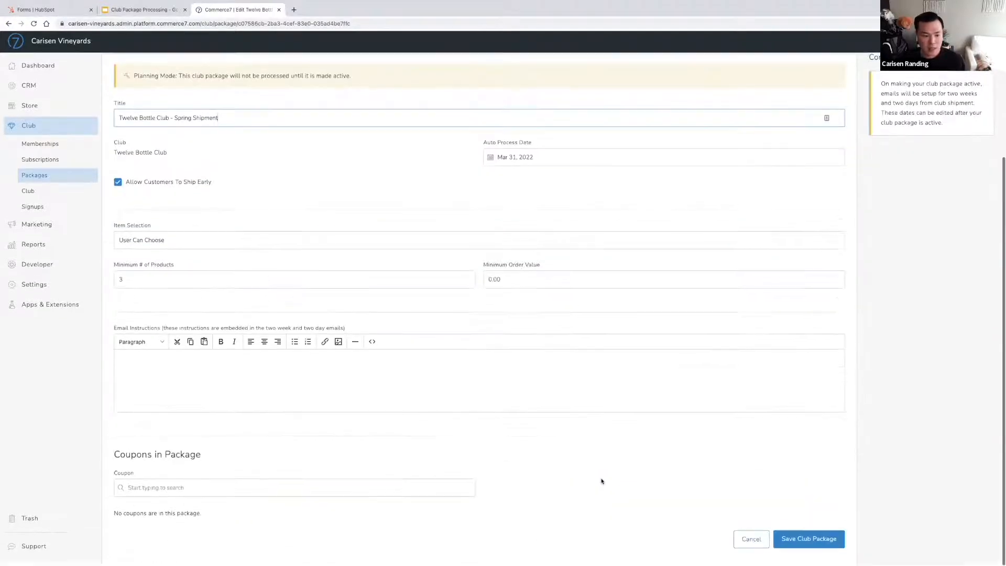
left_click(809, 540)
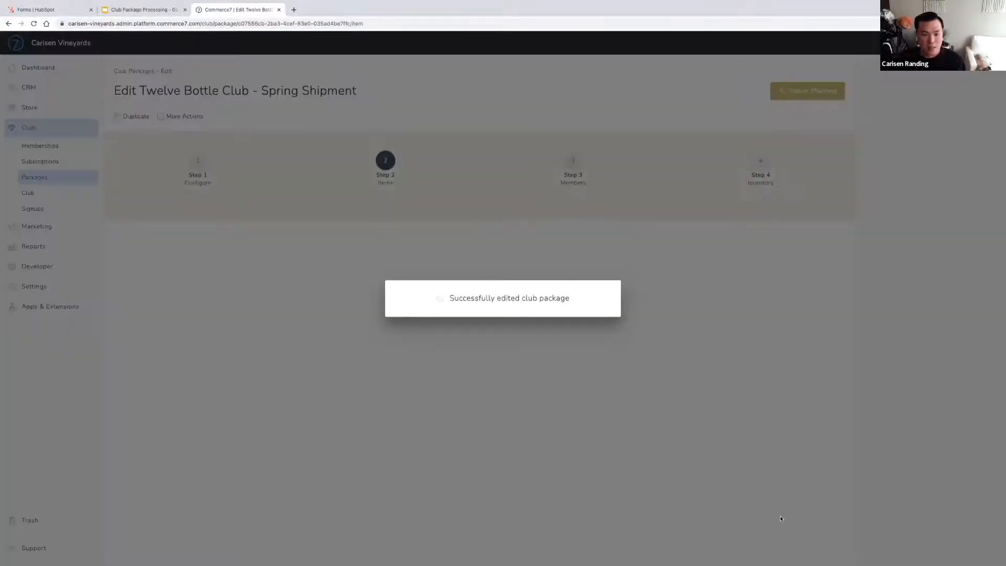
Step: Review the items in the club package with their default, minimum and maximum quantities, checking back on the item selection configuration
scroll(349, 207, "down", 2)
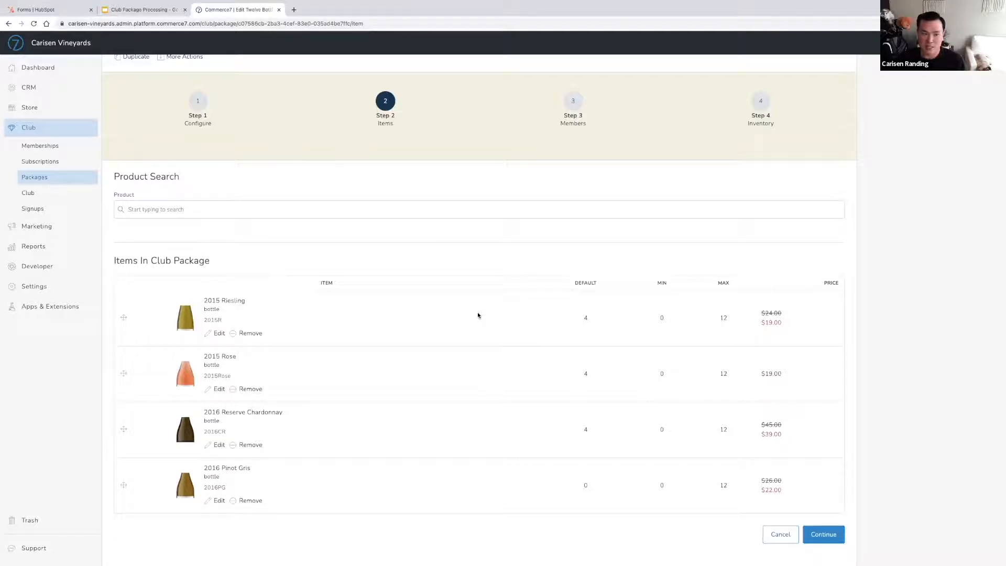
left_click(199, 102)
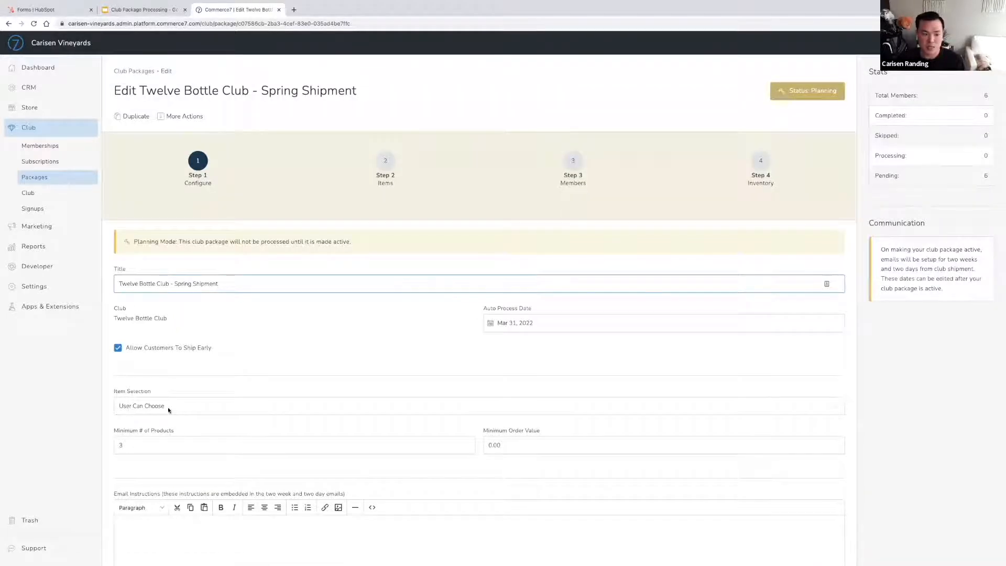
left_click(386, 167)
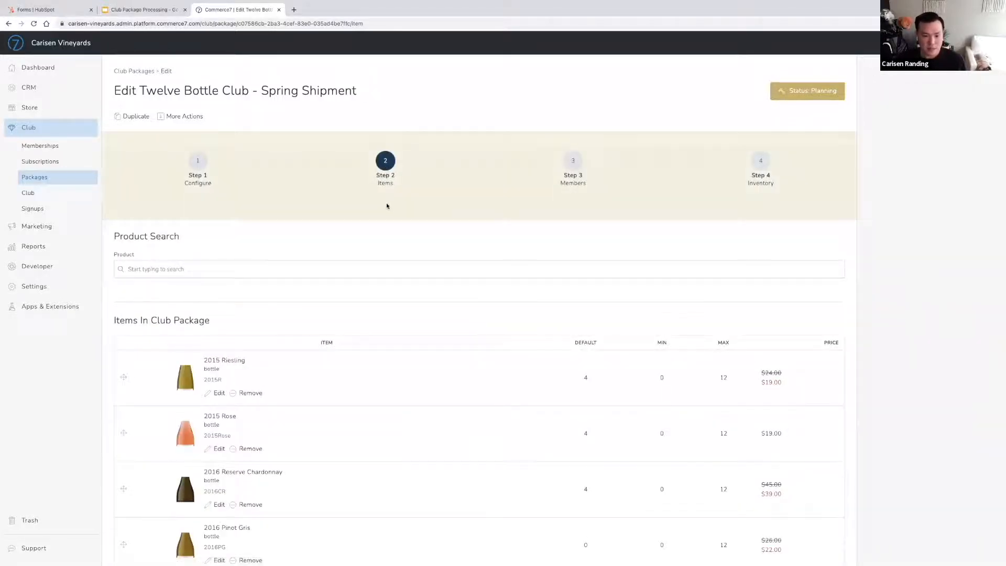
scroll(386, 206, "down", 2)
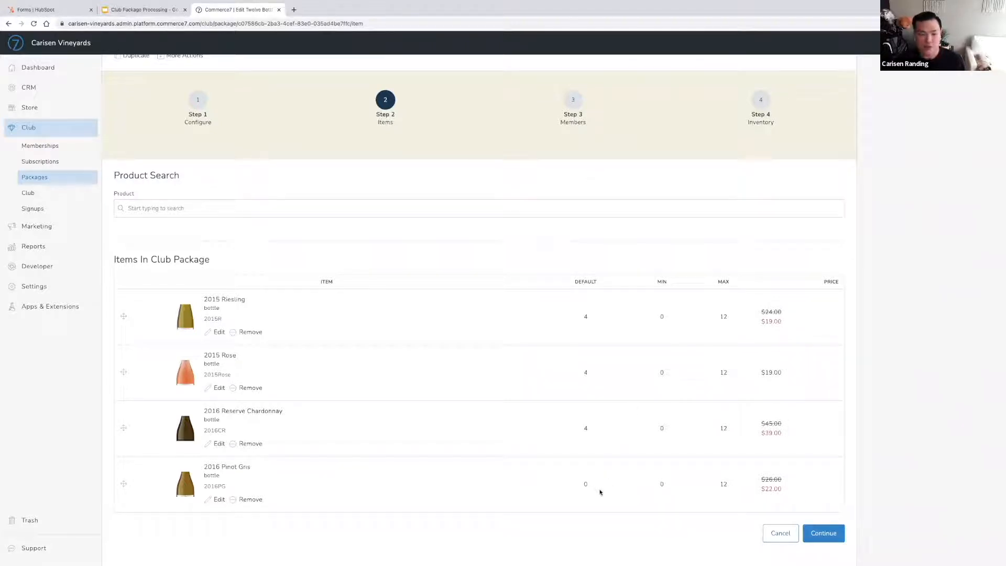
Step: Examine the package's members list, its processing, build and additional filter options, and the further package actions
left_click(576, 102)
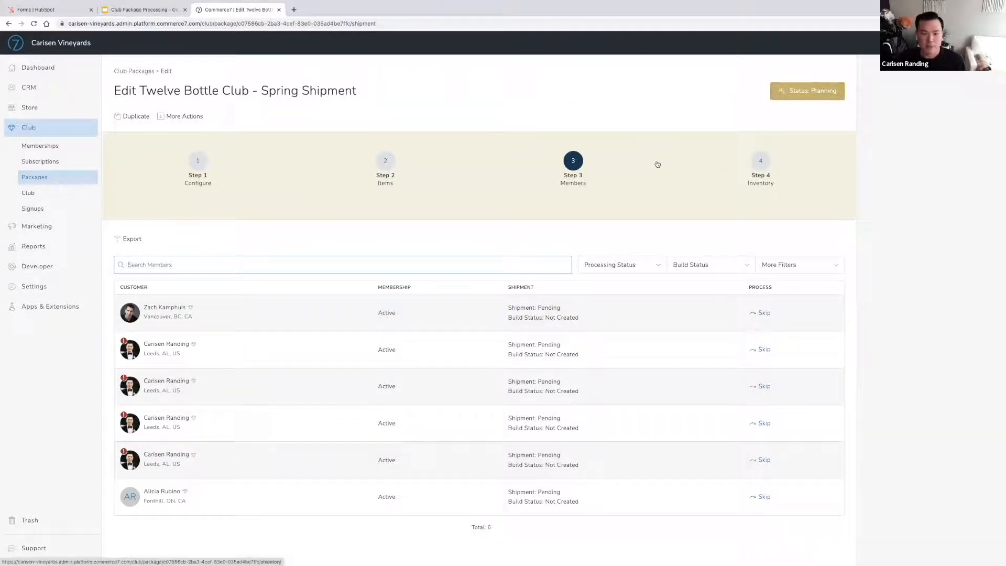
left_click(647, 270)
left_click(707, 269)
left_click(792, 270)
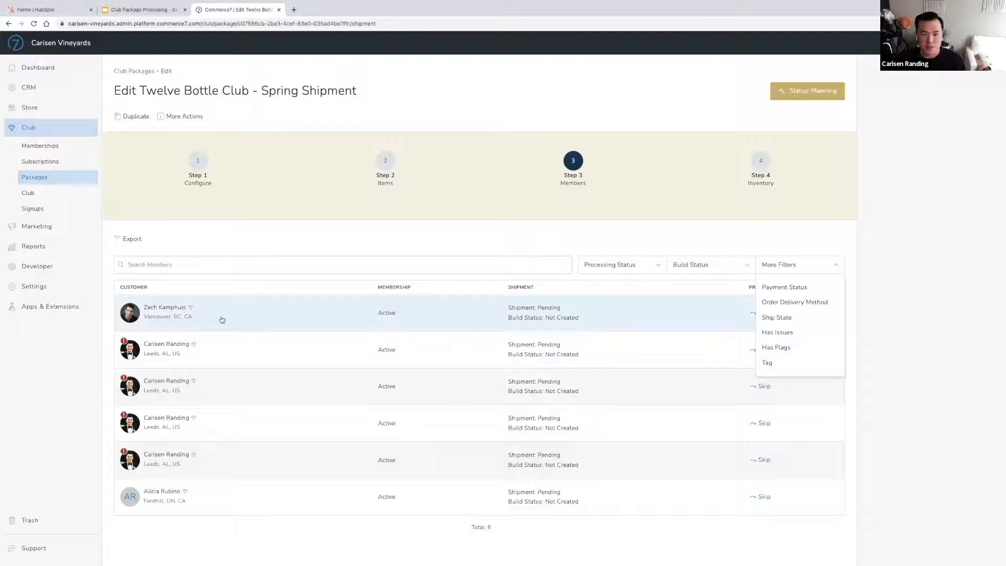
left_click(486, 237)
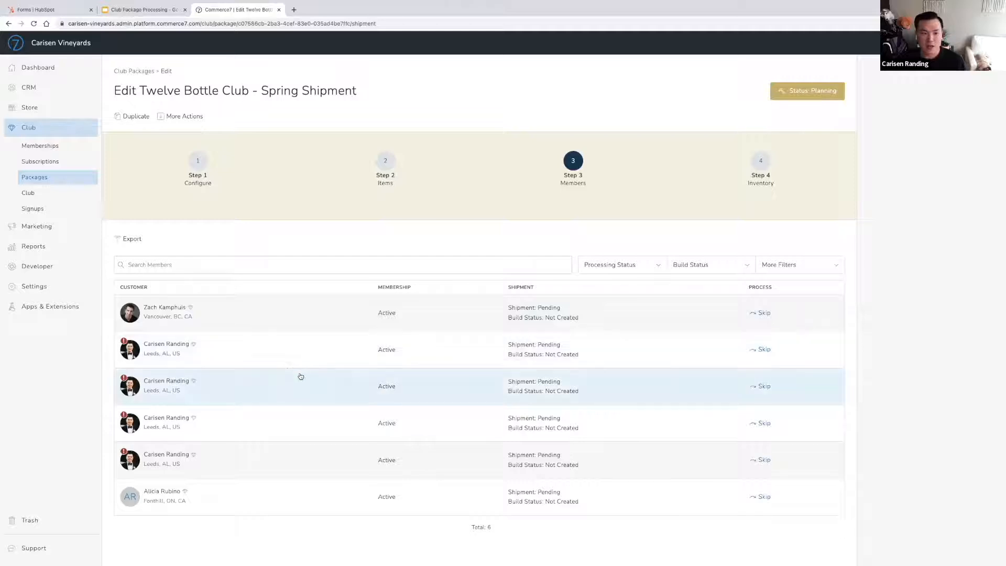
left_click(195, 120)
left_click(202, 121)
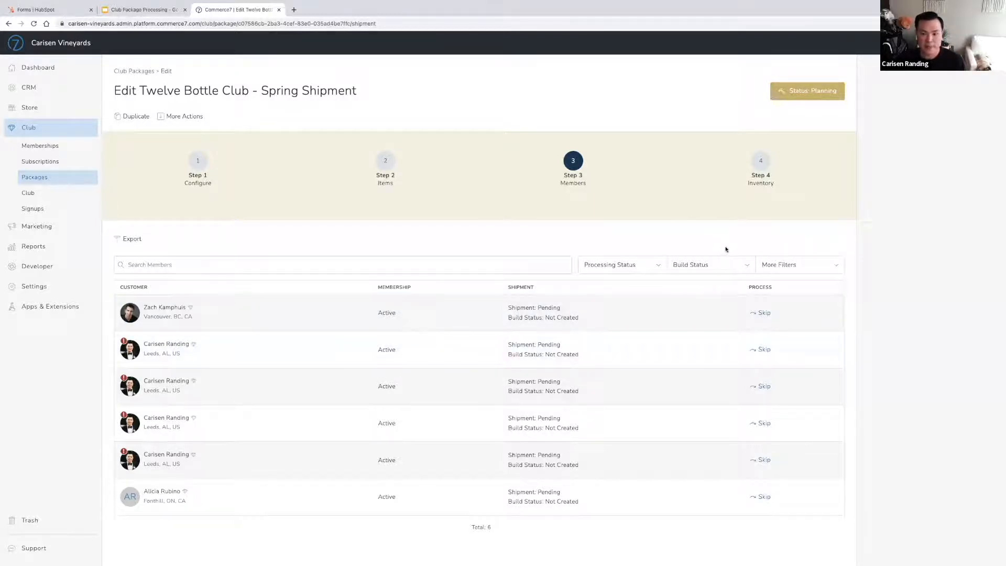
Step: View the inventory needed to complete processing and switch to the Club Package Processing presentation in Google Slides
left_click(763, 165)
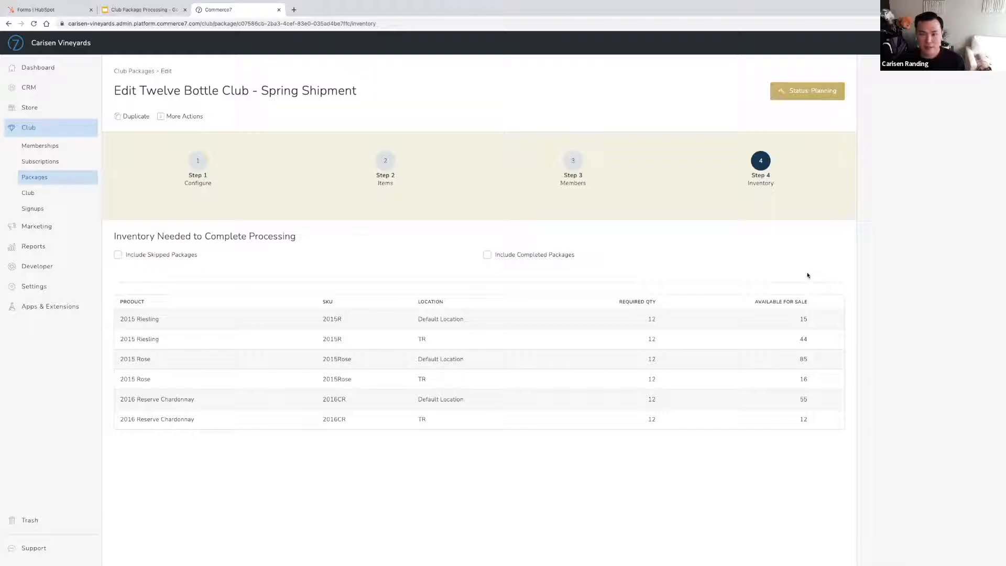
left_click(156, 10)
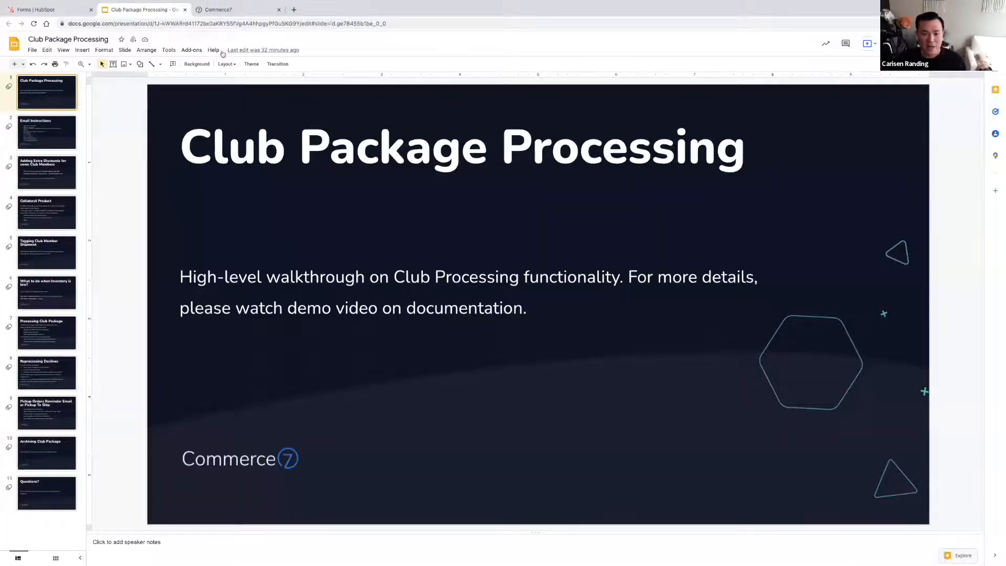
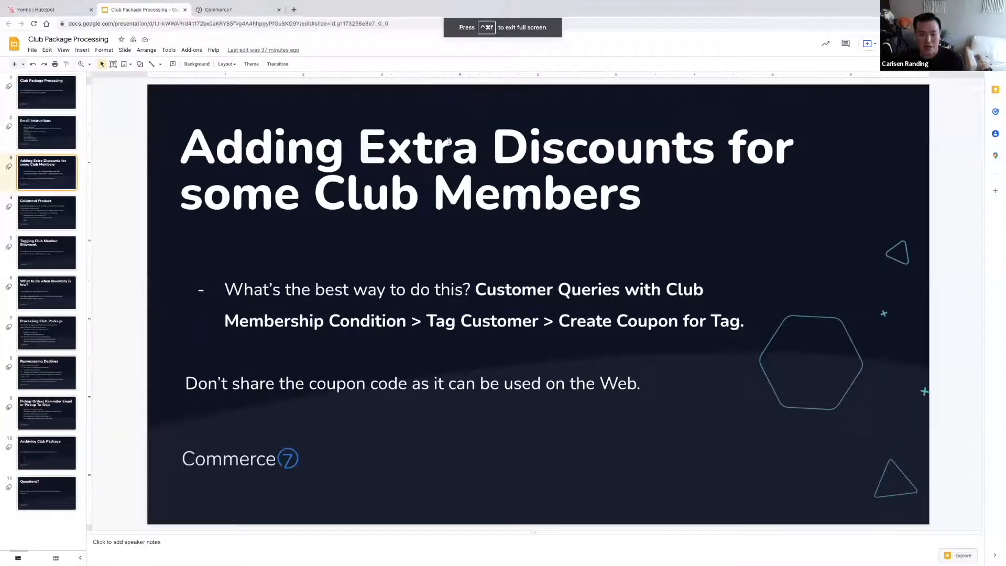
Step: Switch back to Commerce7 and start a new customer query in the marketing queries
left_click(248, 7)
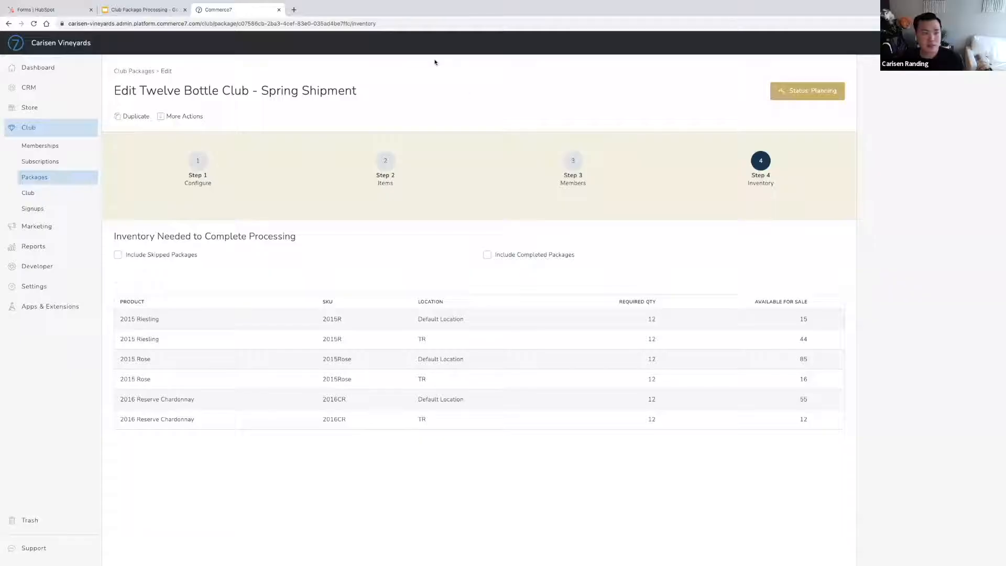
left_click(30, 226)
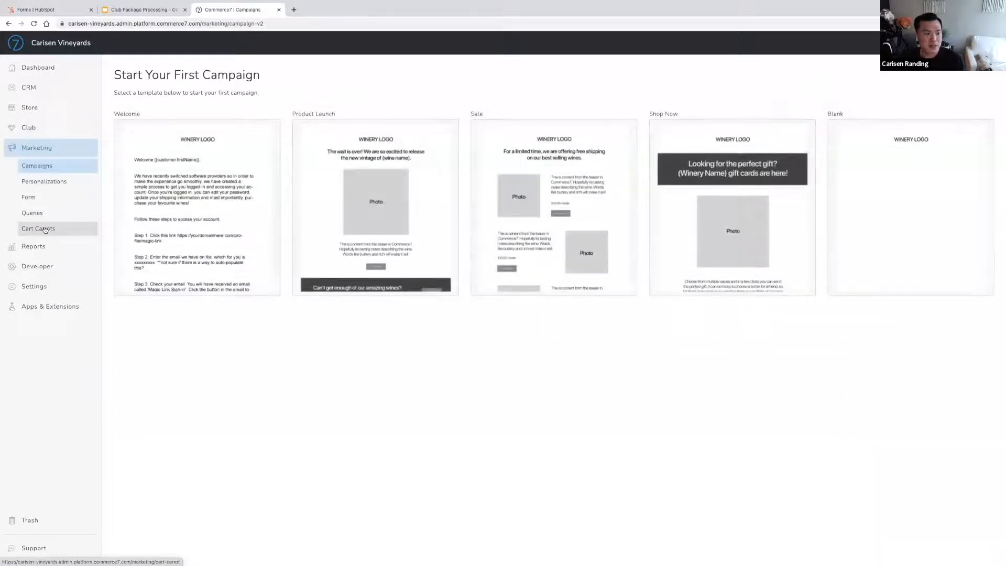
left_click(32, 213)
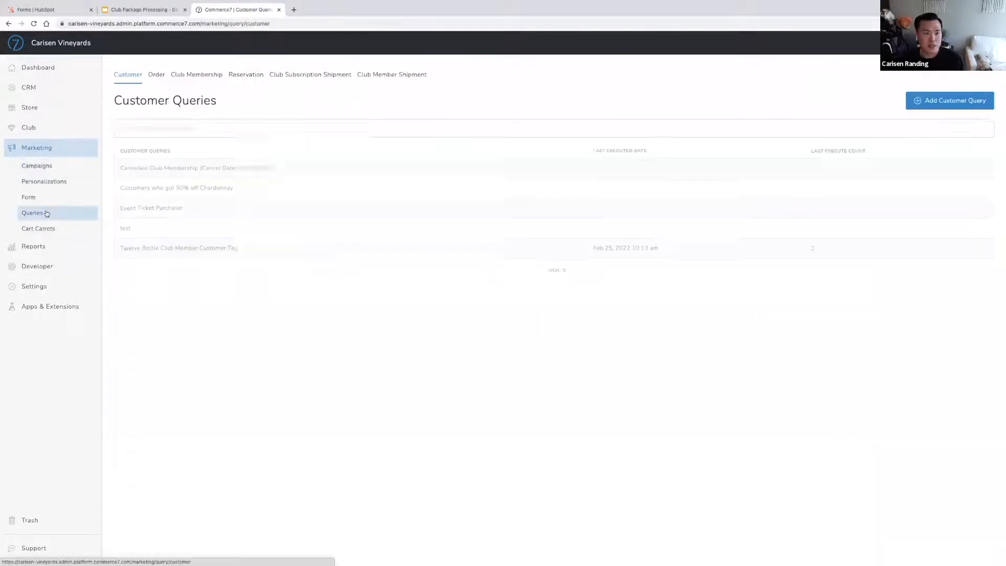
left_click(927, 101)
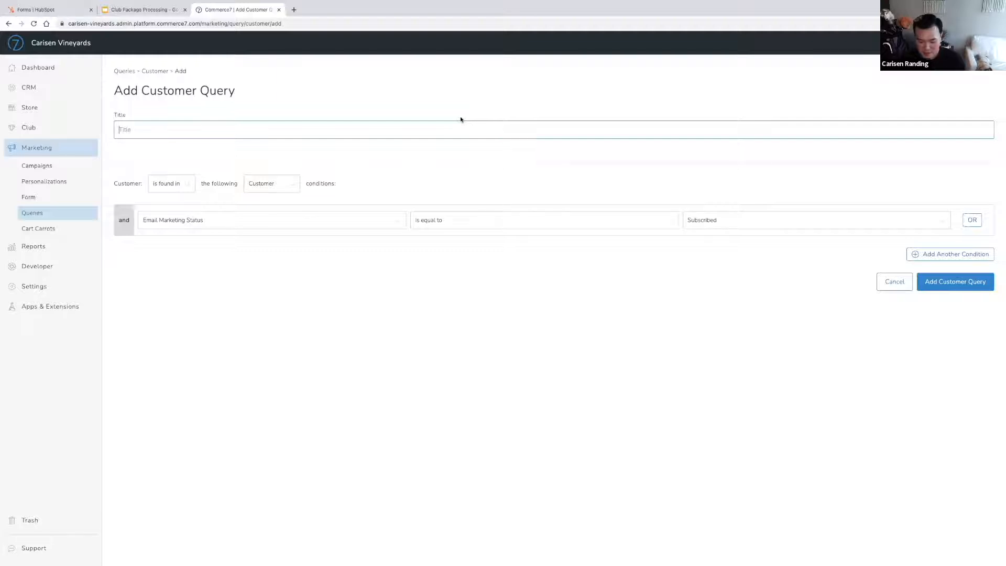
Step: Title the customer query "Members with Signups before 2020"
type("Club")
key("BackSpace")
key("BackSpace")
key("BackSpace")
type("Members with Sign")
key("BackSpace")
type("gnups before 2020")
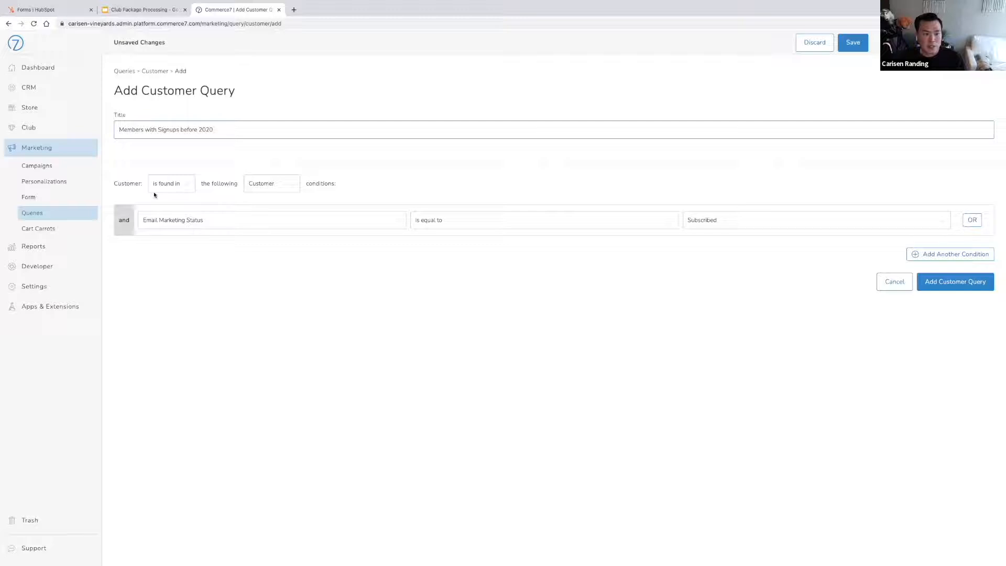
Step: Base the query on Club Membership and set its condition to Signup Date is less than
left_click(286, 188)
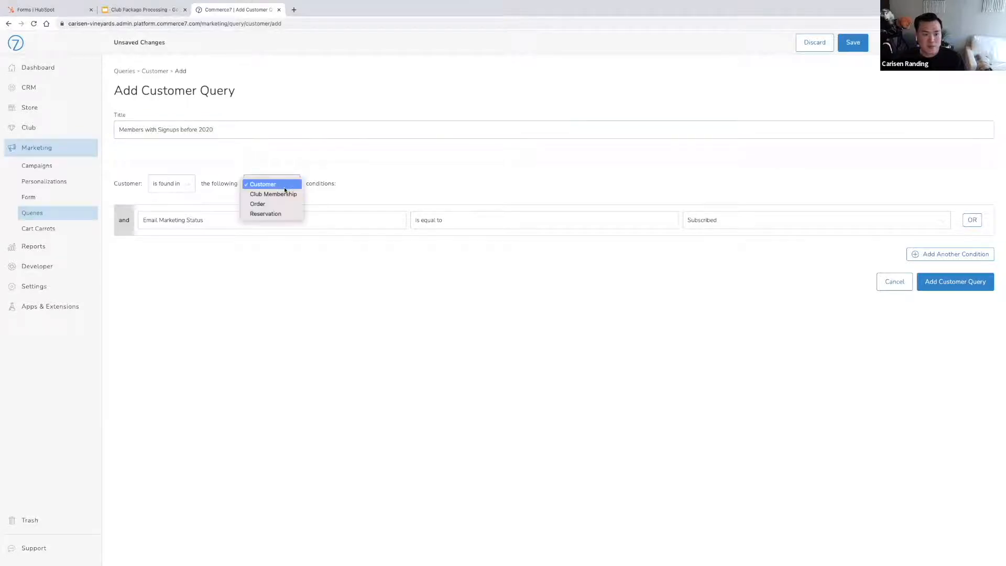
left_click(284, 193)
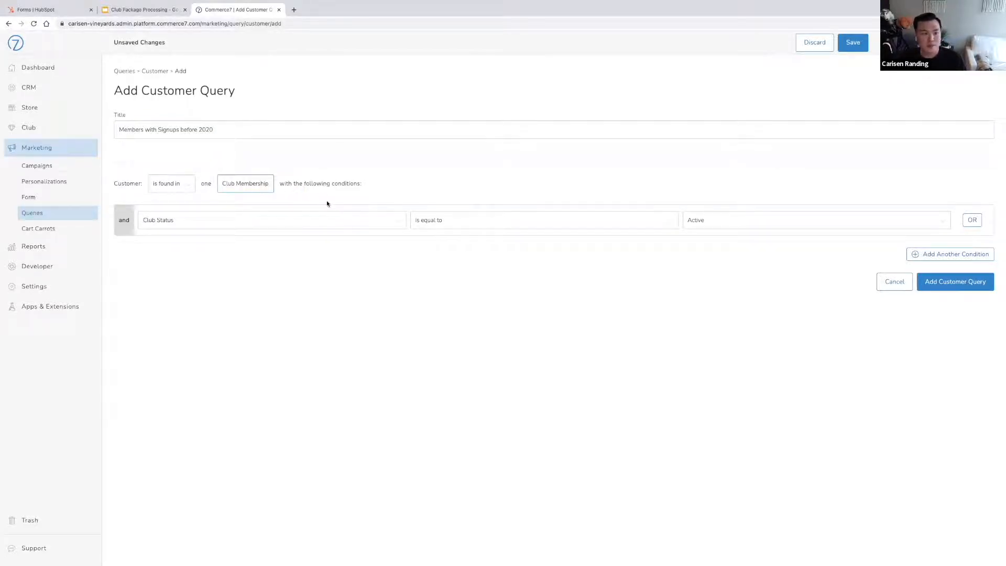
left_click(367, 223)
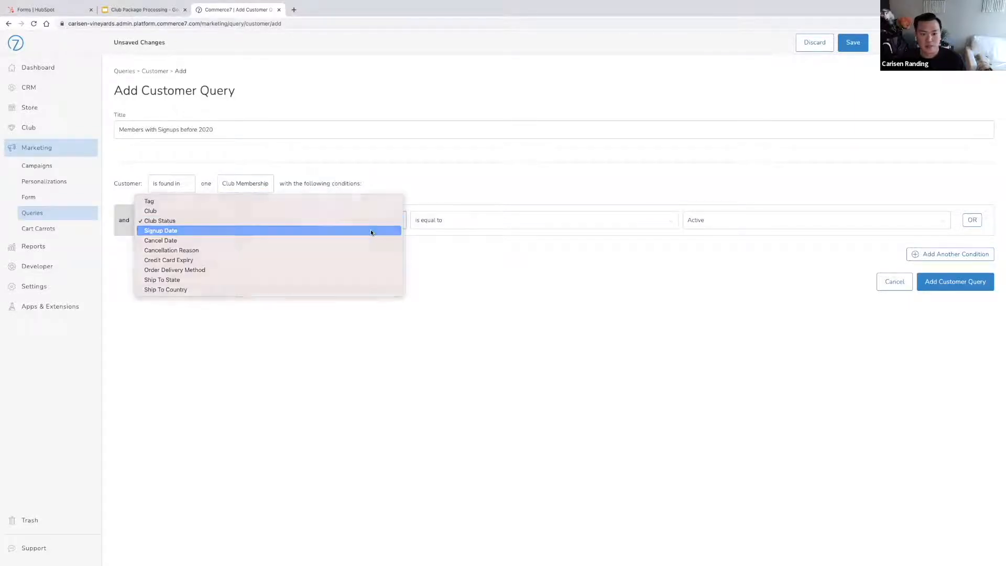
left_click(366, 230)
left_click(507, 219)
left_click(504, 230)
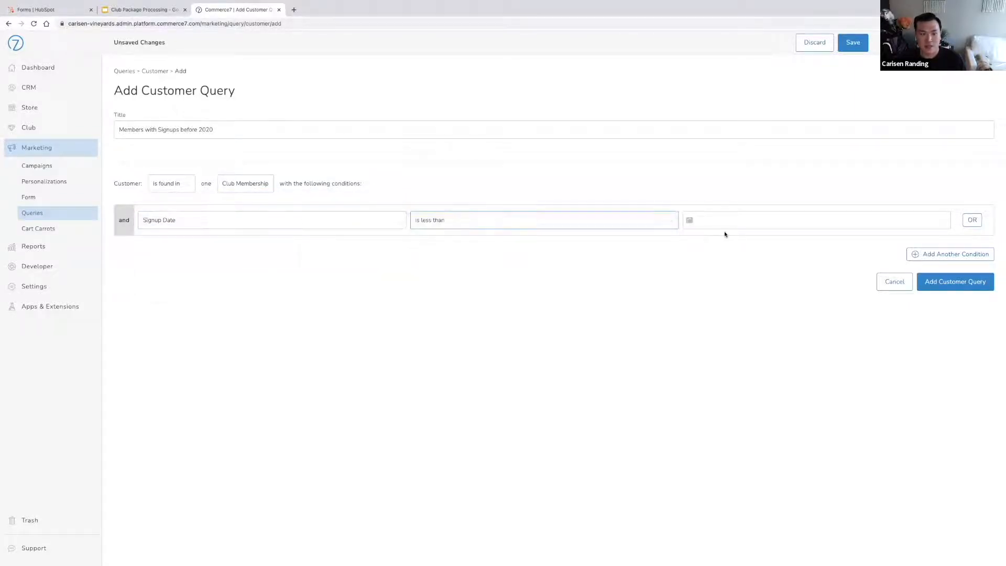
Step: Set the signup date condition to Jan 1, 2020 and add another condition to the query
left_click(744, 223)
left_click(691, 235)
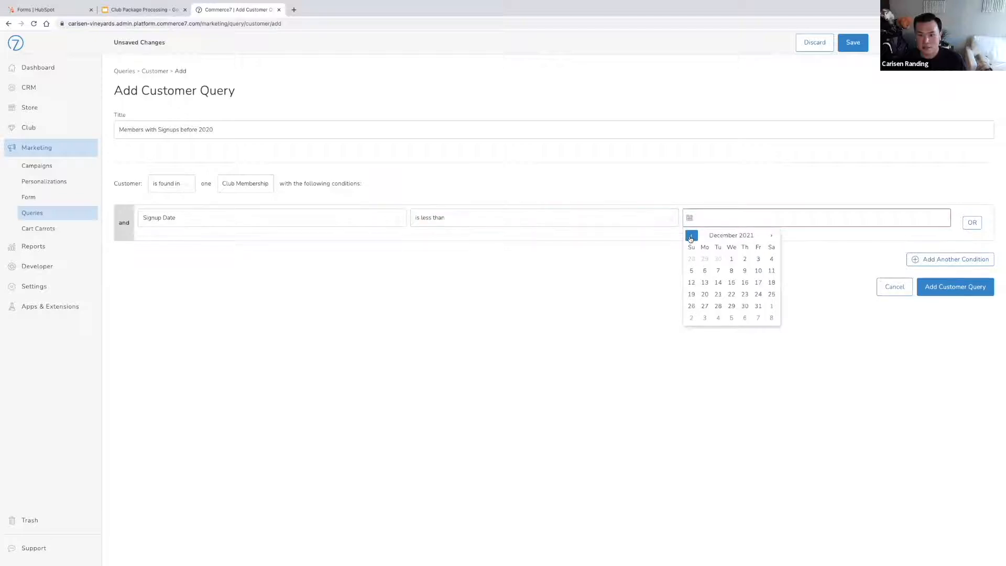
left_click(752, 237)
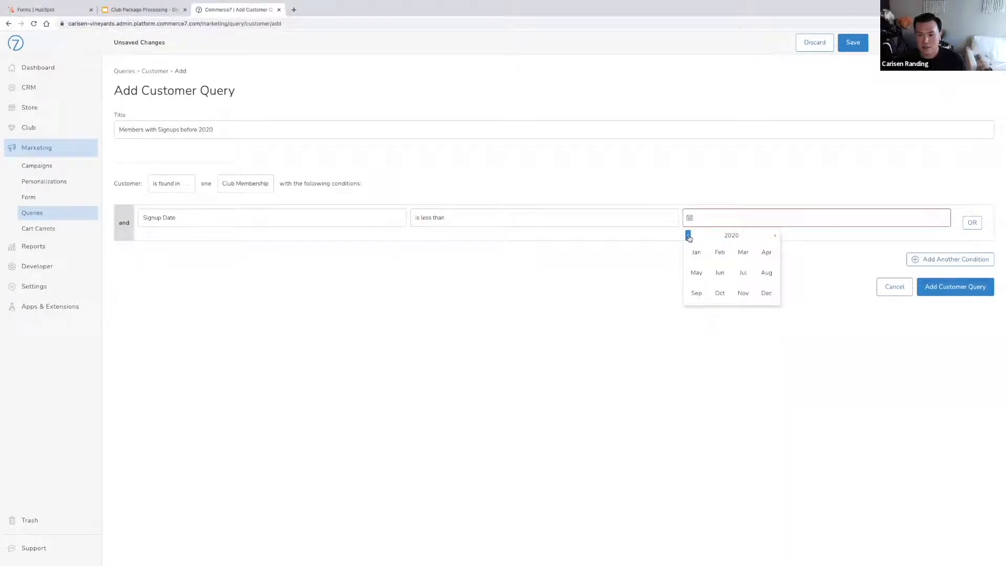
left_click(695, 254)
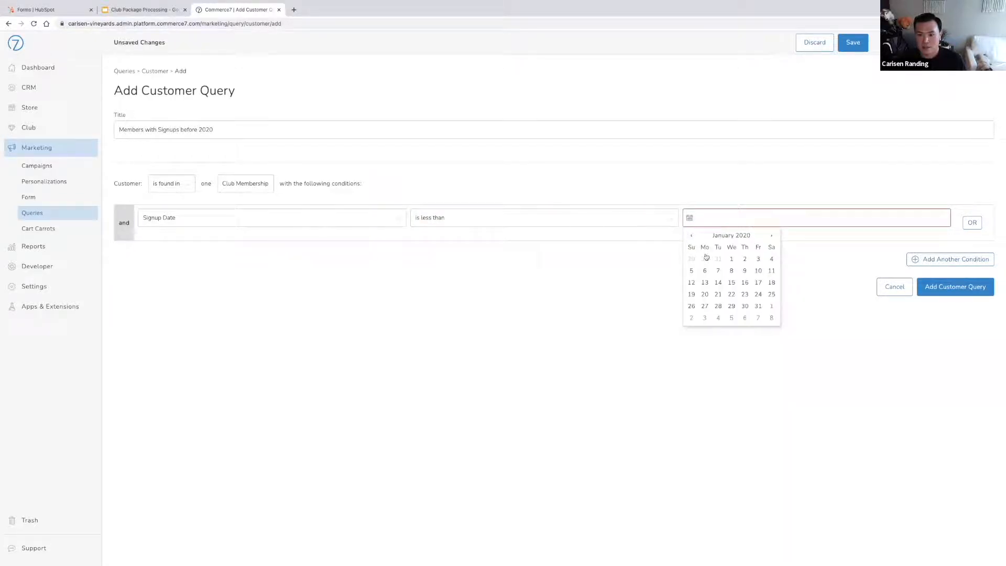
left_click(730, 259)
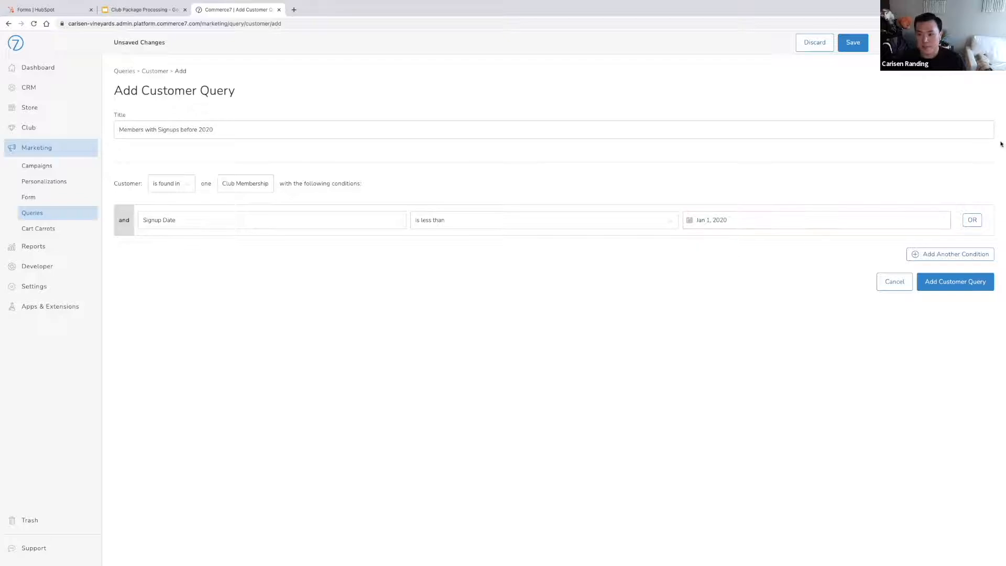
left_click(950, 253)
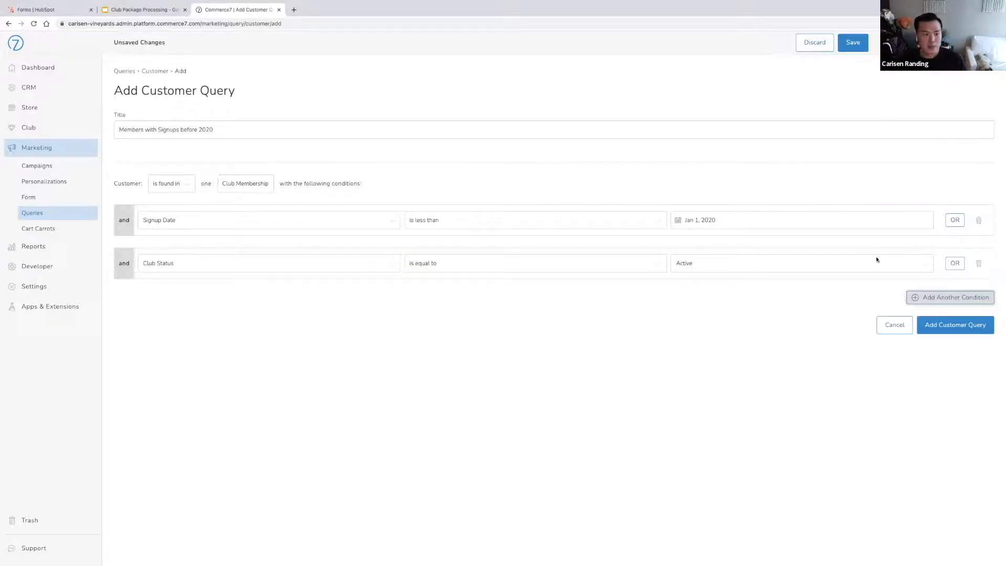
Step: Make the second condition Club is equal to Twelve Bottle Club, add a Club Status is equal to Active condition, and save the customer query
left_click(269, 270)
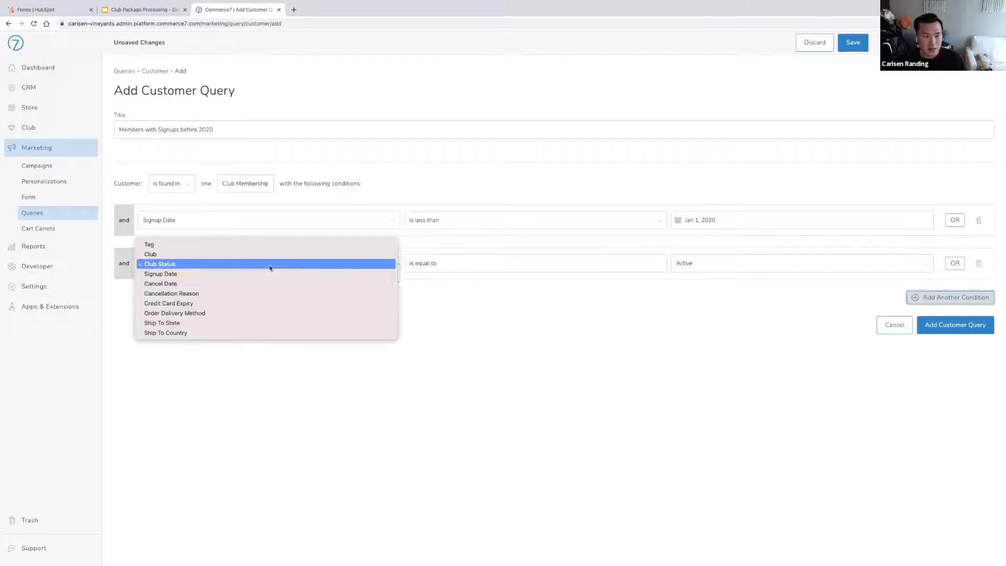
left_click(270, 258)
left_click(754, 264)
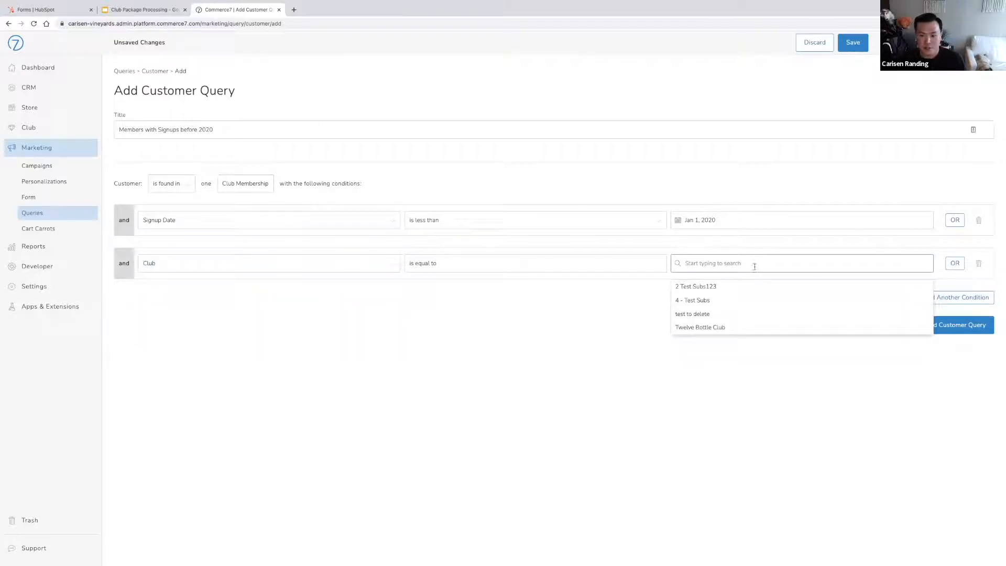
left_click(727, 327)
left_click(911, 301)
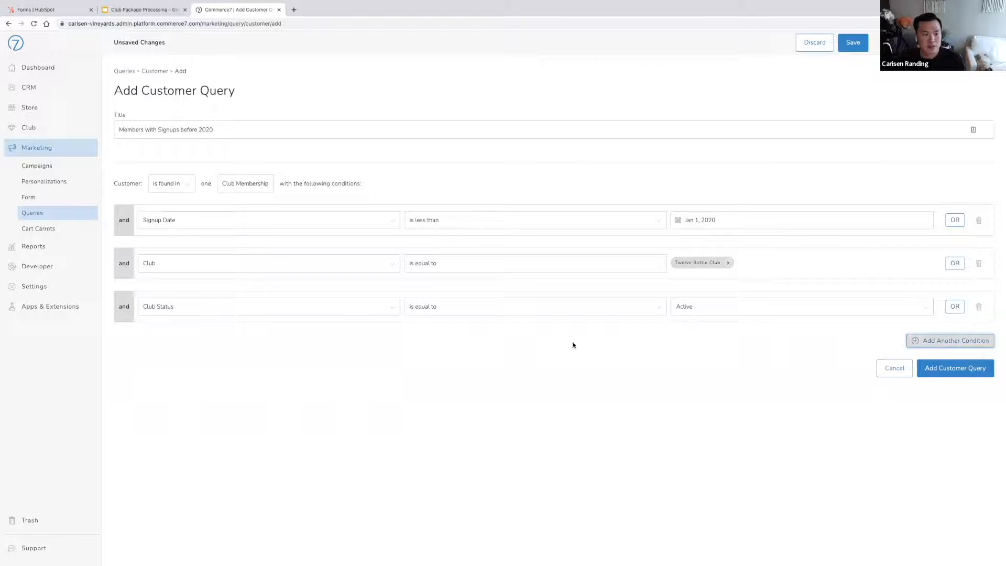
left_click(941, 369)
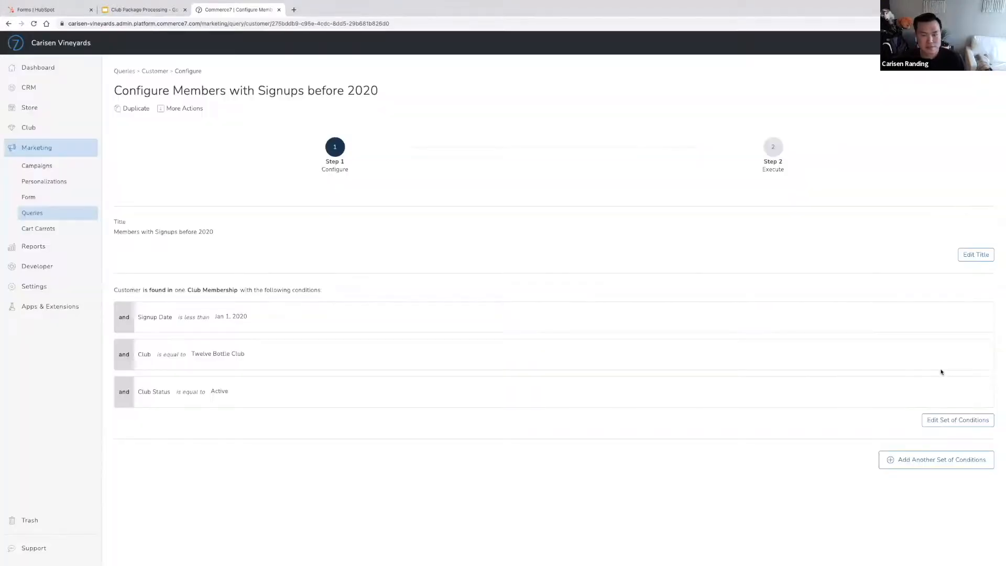
Step: Create a tag from the query's results titled "Club Members signed up before 2020"
left_click(770, 150)
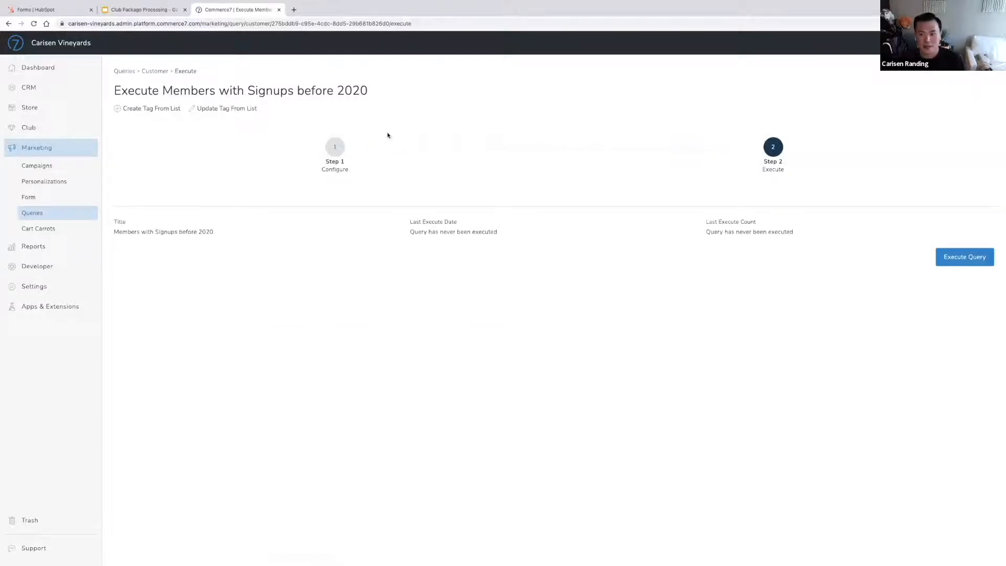
left_click(153, 109)
left_click(454, 302)
type("Club Mme")
type("bers wh")
type("gned up before 2020")
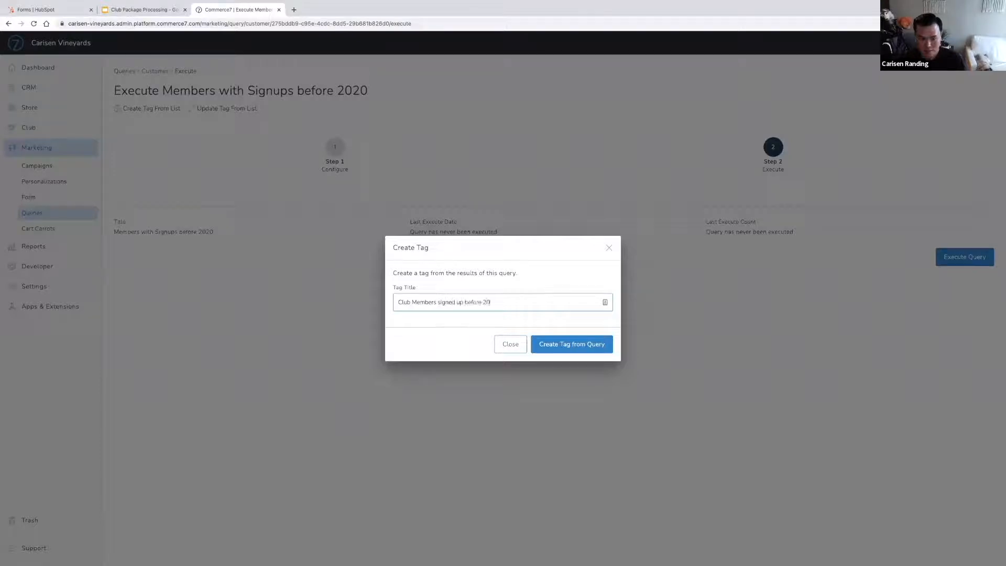
left_click(596, 351)
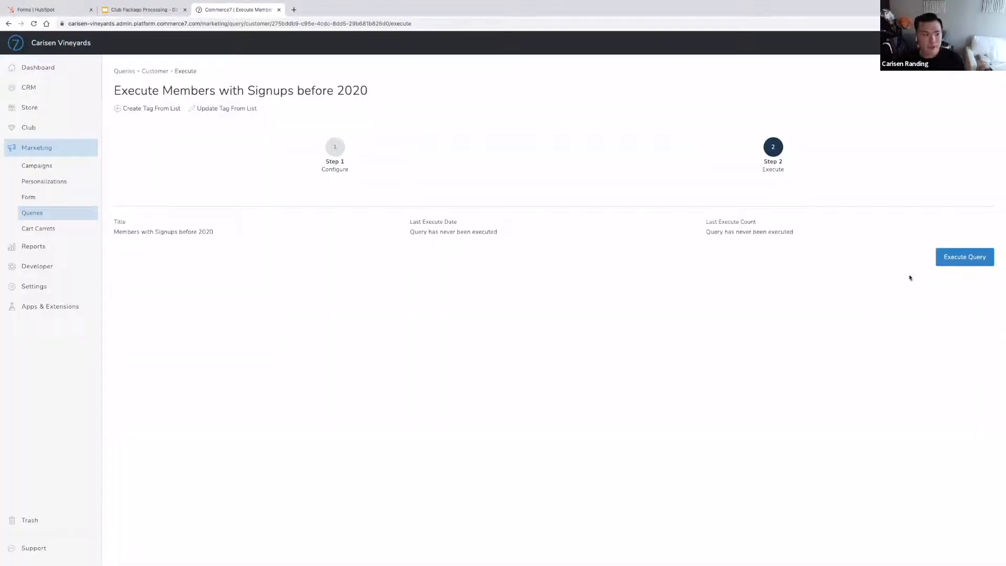
Step: Start a new store coupon titled "Club Discounts for members before 2020"
left_click(32, 111)
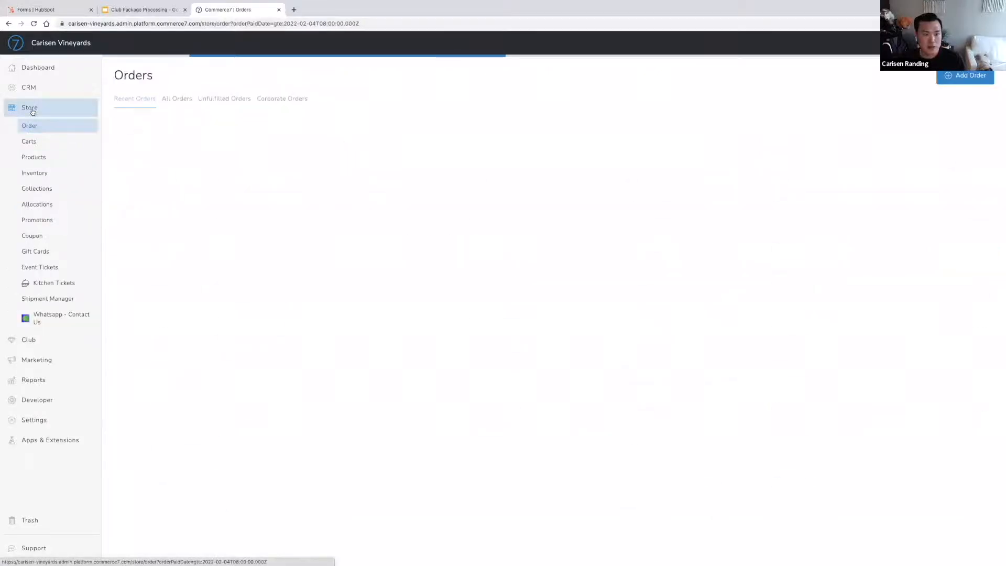
left_click(47, 236)
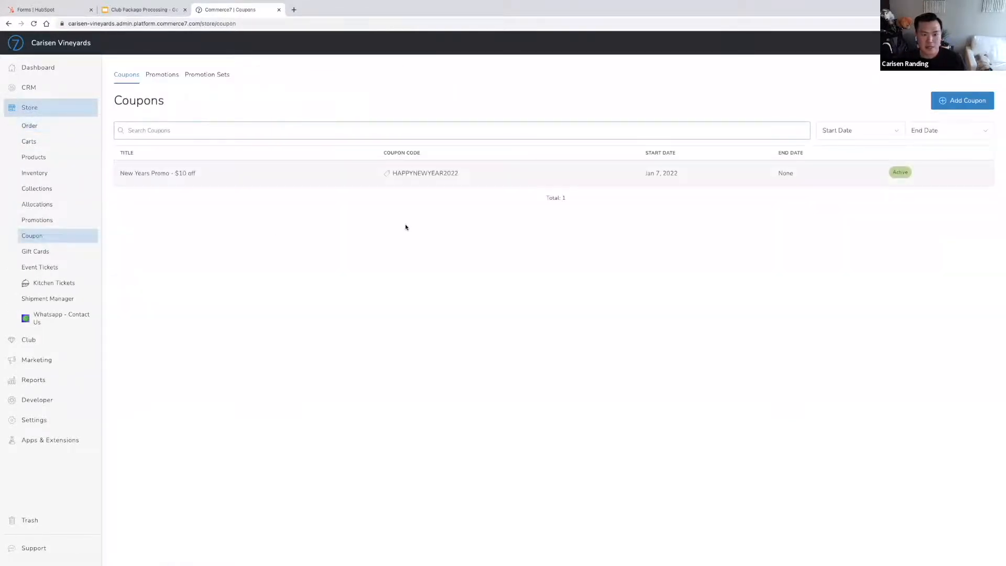
left_click(952, 103)
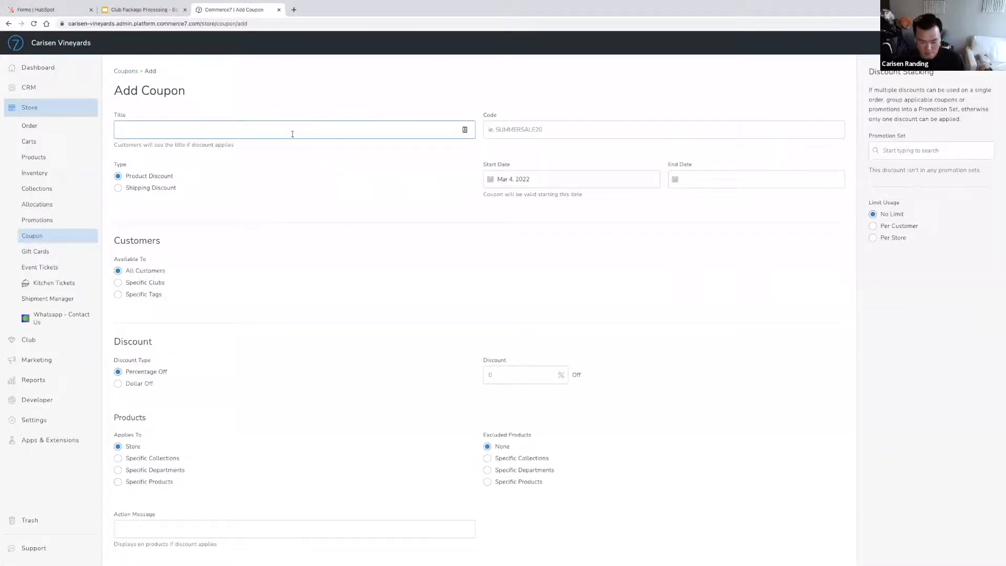
type("Club Discounts for members before 2020")
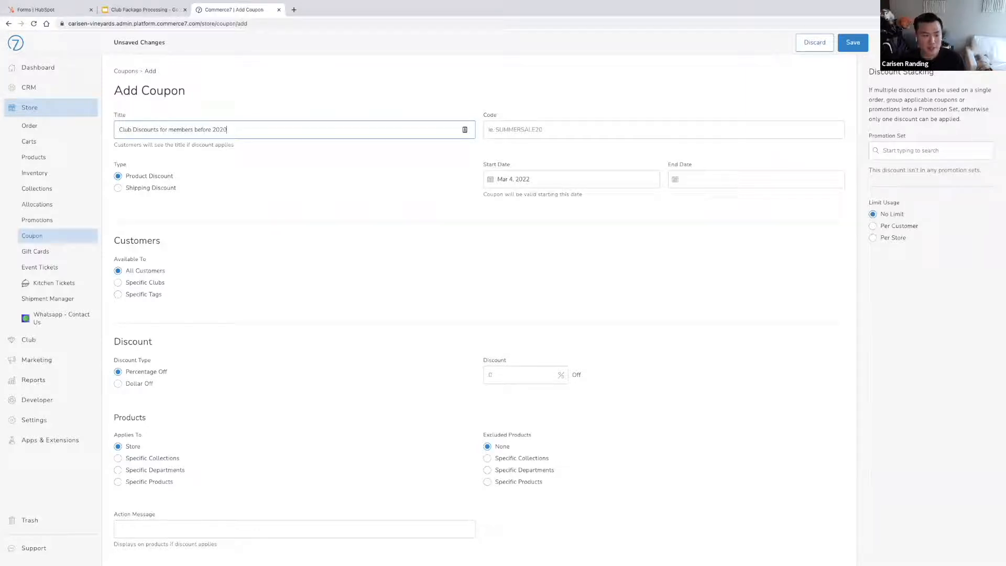
Step: Set the coupon's code to CLUBDISCOUNTMEMBERS2020
left_click(557, 129)
type("CLU")
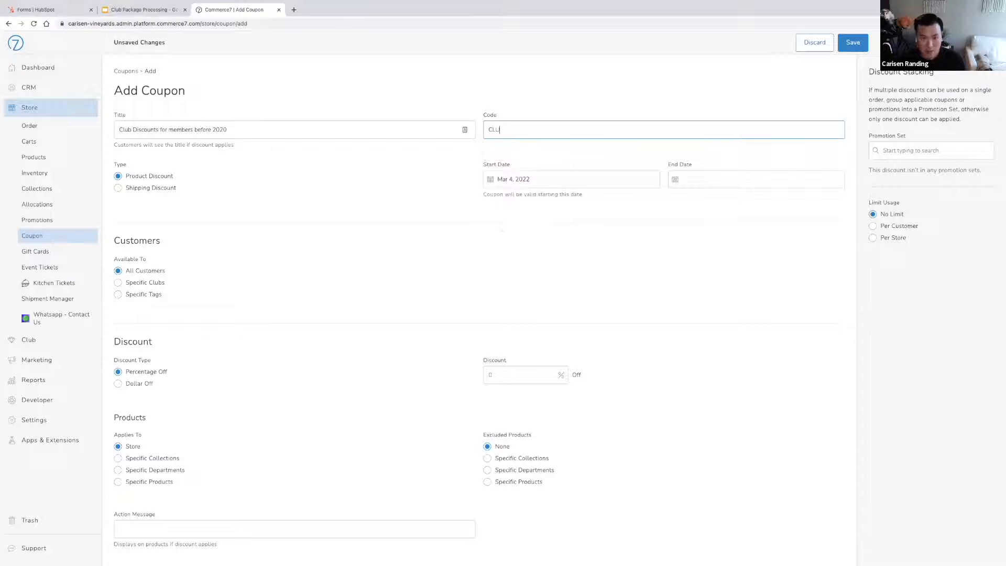
type("BDISCOUNTMEMBERS@")
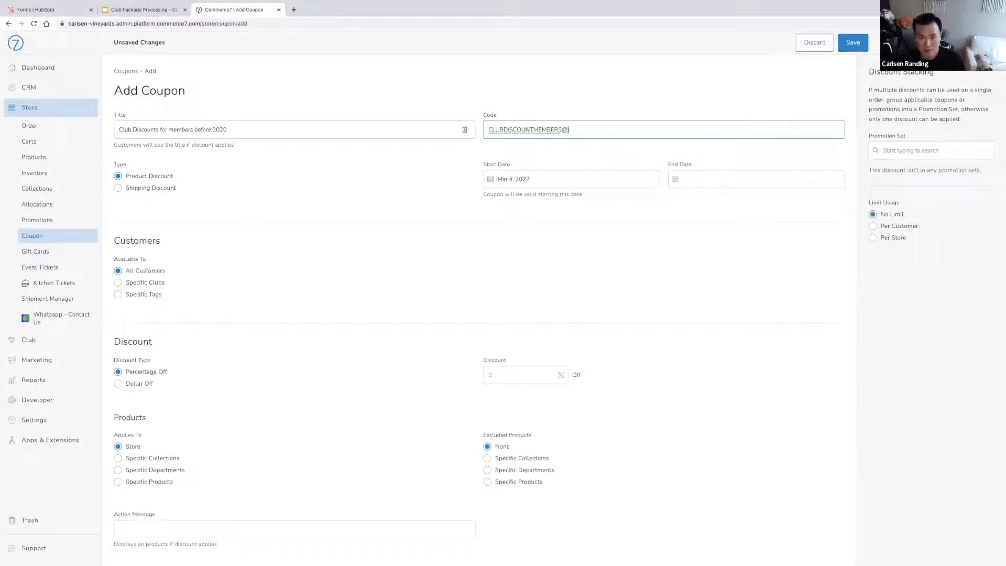
key("BackSpace")
type("2020")
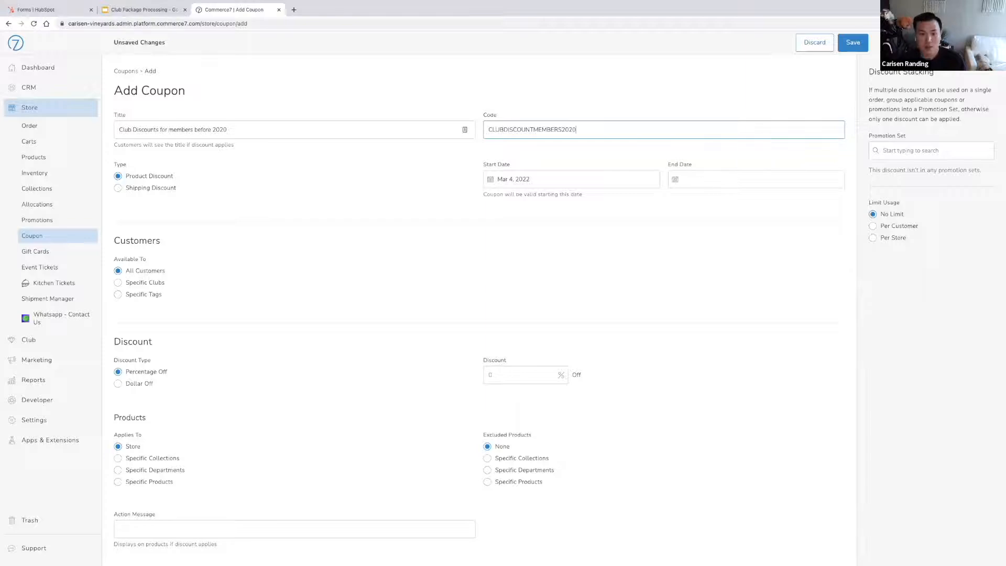
left_click(643, 259)
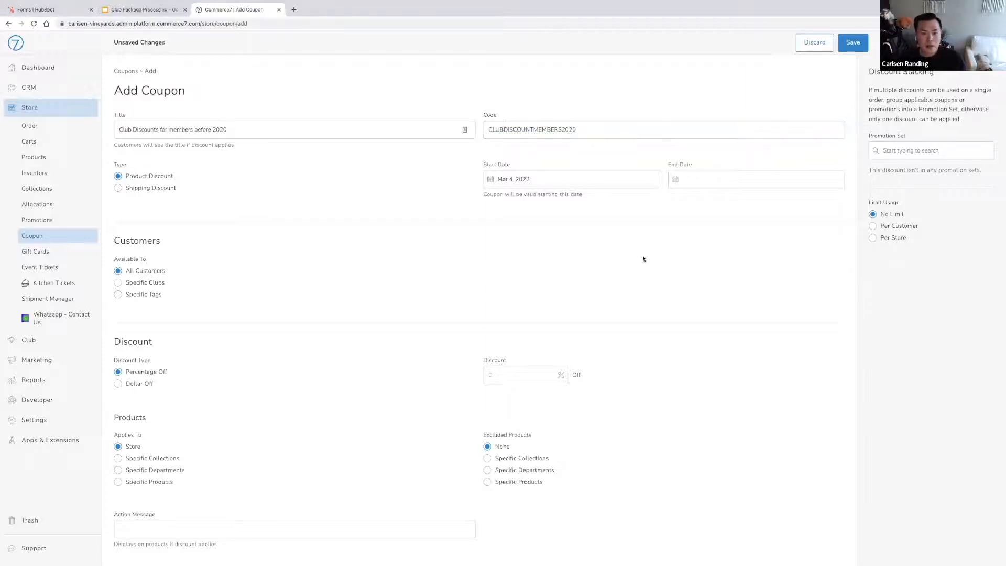
Step: Make the coupon available only to customers with the tag "Club Members signed up before 2020"
left_click(139, 295)
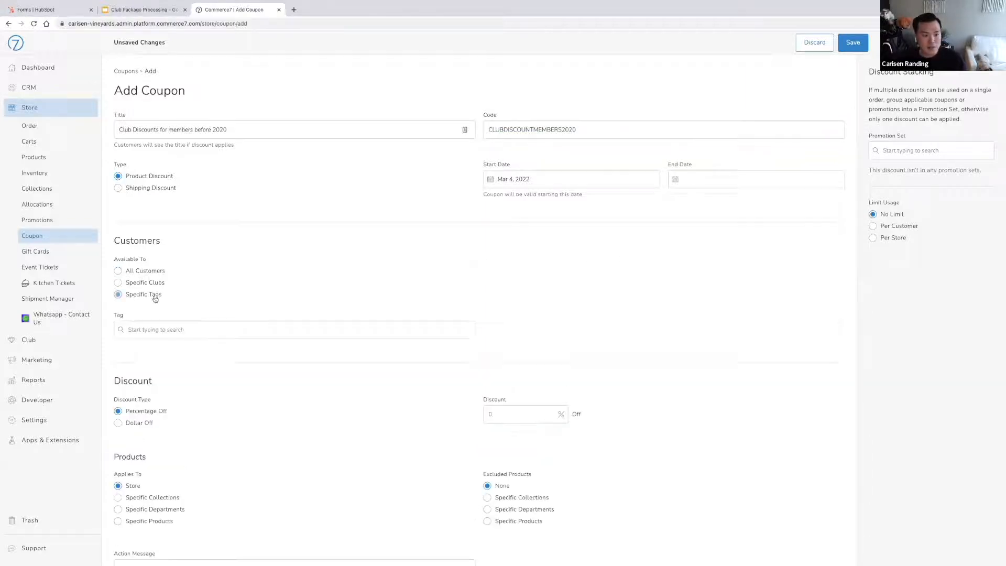
left_click(266, 330)
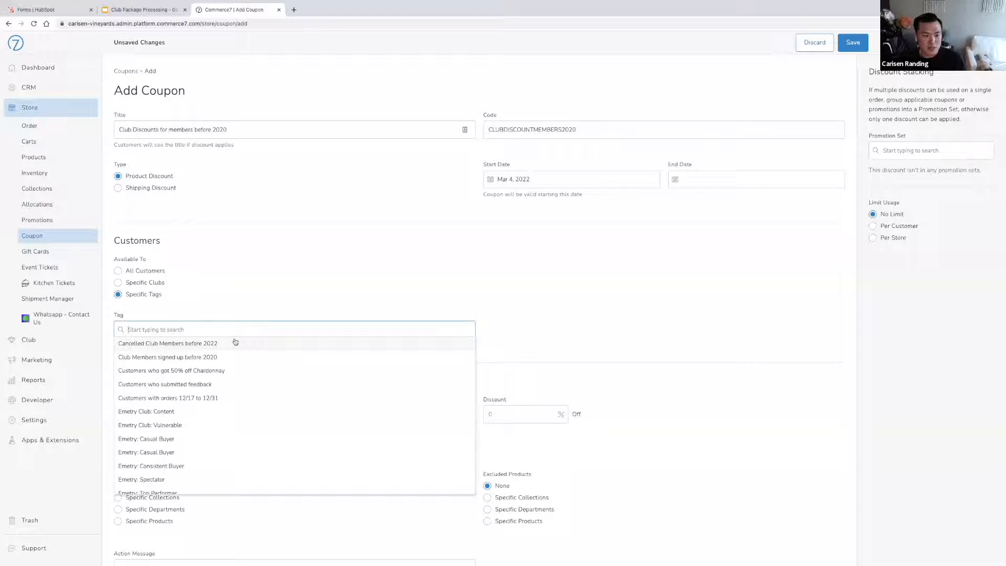
left_click(216, 359)
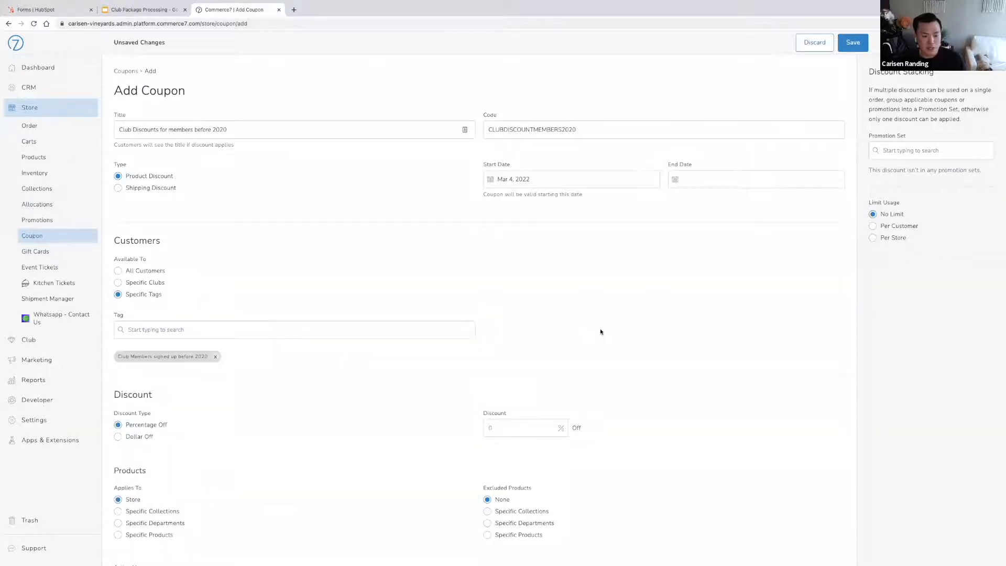
Step: Set the coupon's discount to 10 percent off and save the coupon
scroll(600, 328, "down", 3)
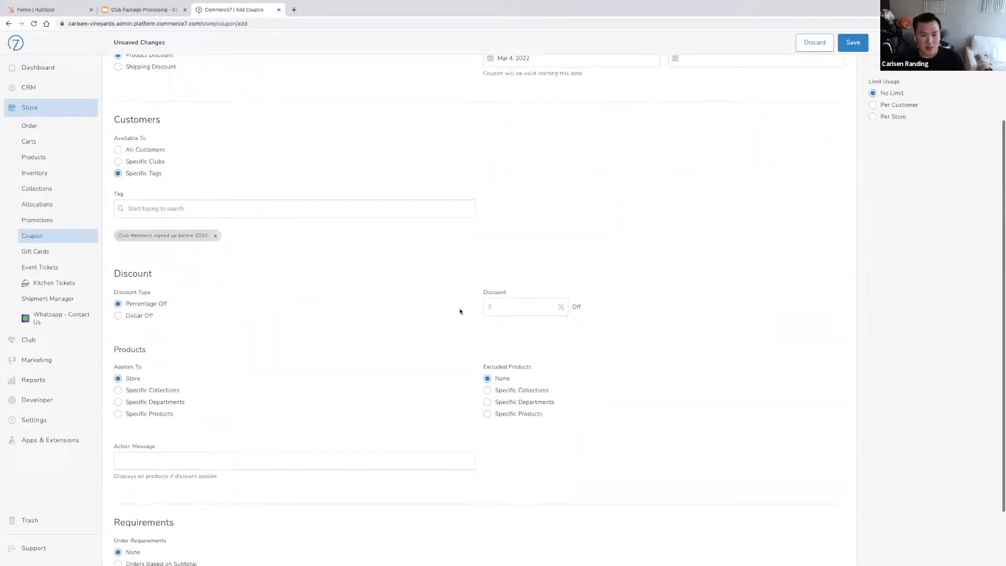
left_click(511, 274)
type("10")
left_click(671, 300)
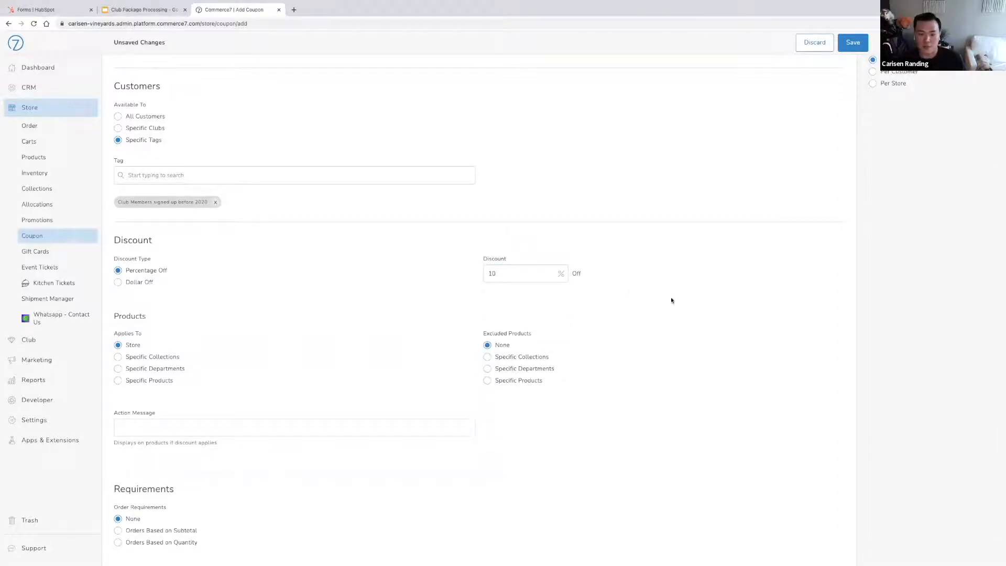
scroll(604, 292, "down", 1)
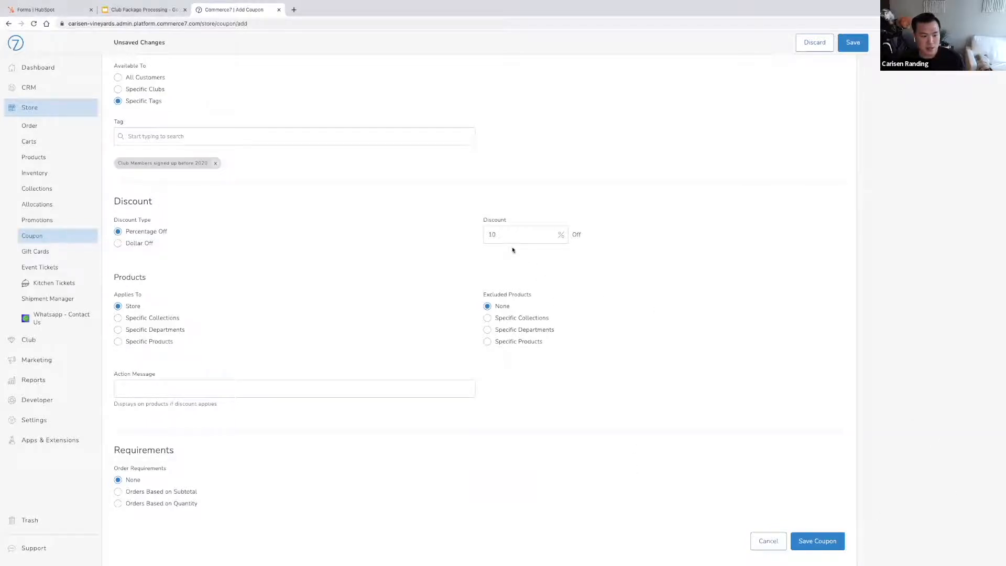
left_click(855, 46)
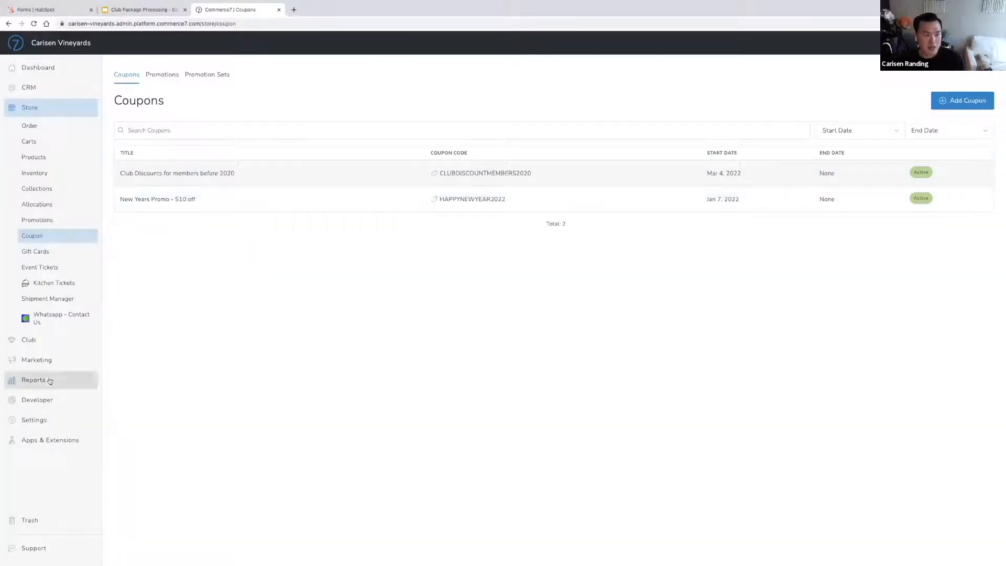
Step: Open the "Twelve Bottle Club - Spring Shipment" club package for editing
left_click(36, 341)
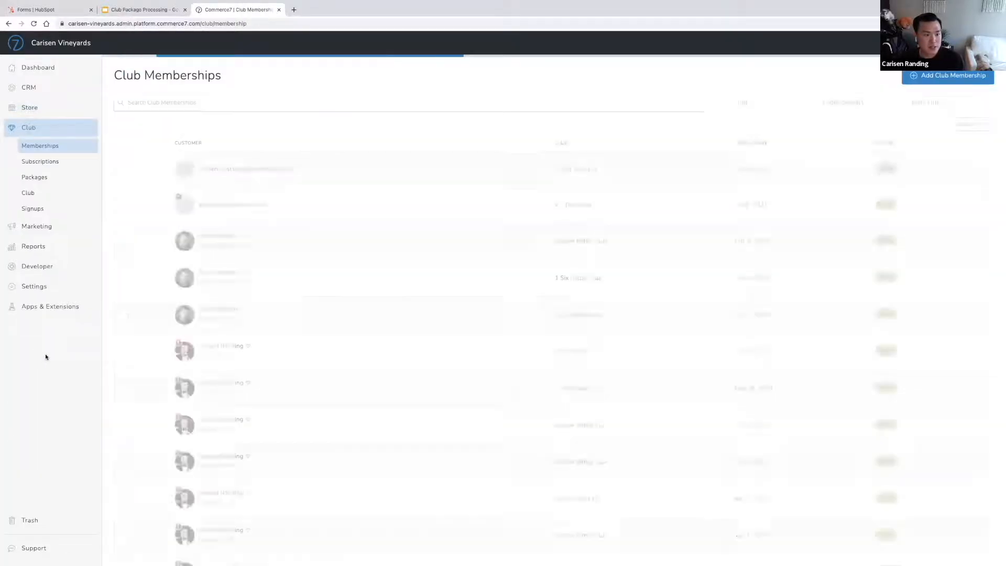
left_click(58, 178)
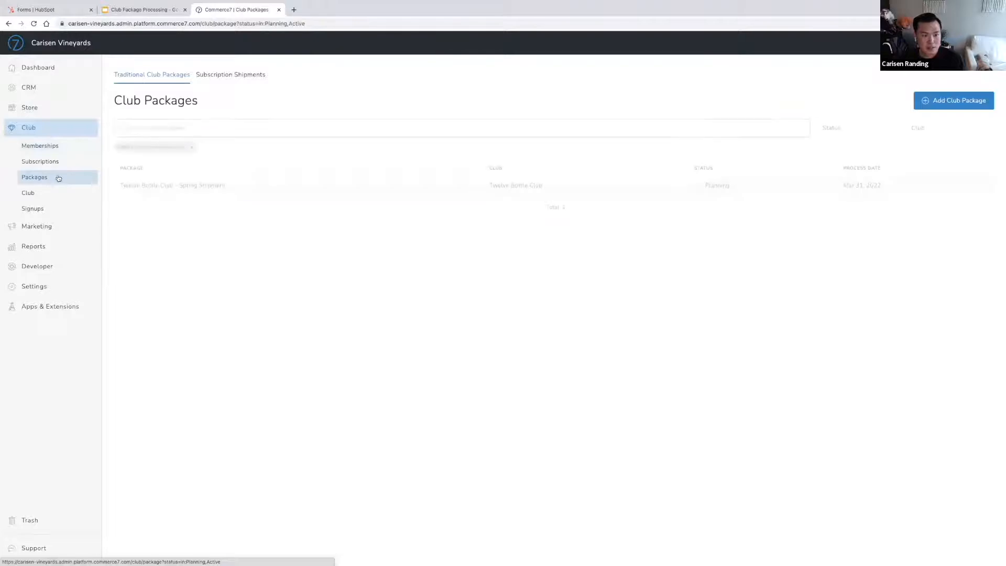
left_click(203, 188)
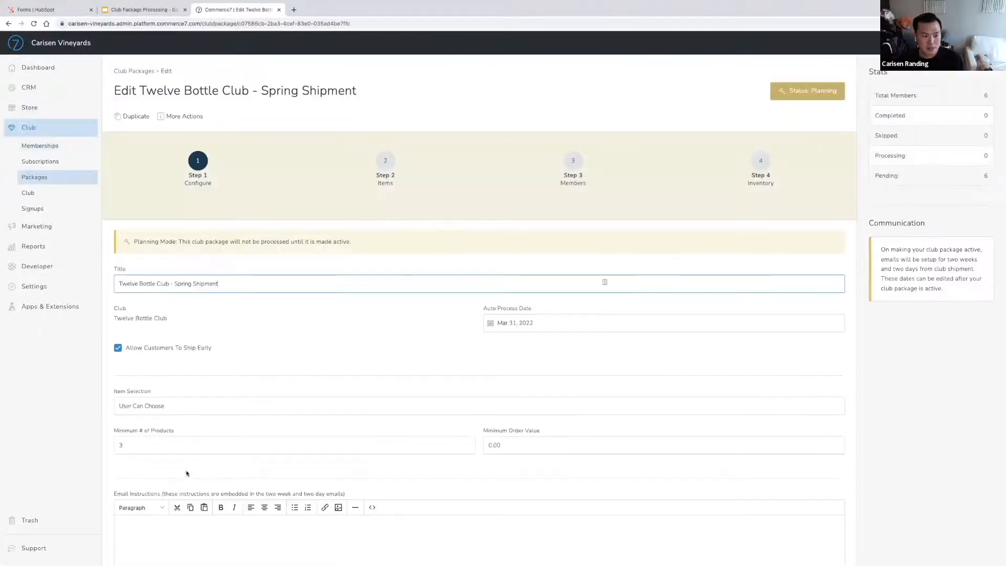
Step: Add the "Club Discounts for members before 2020" coupon to the club package and look over the package configuration
scroll(186, 473, "down", 3)
left_click(156, 487)
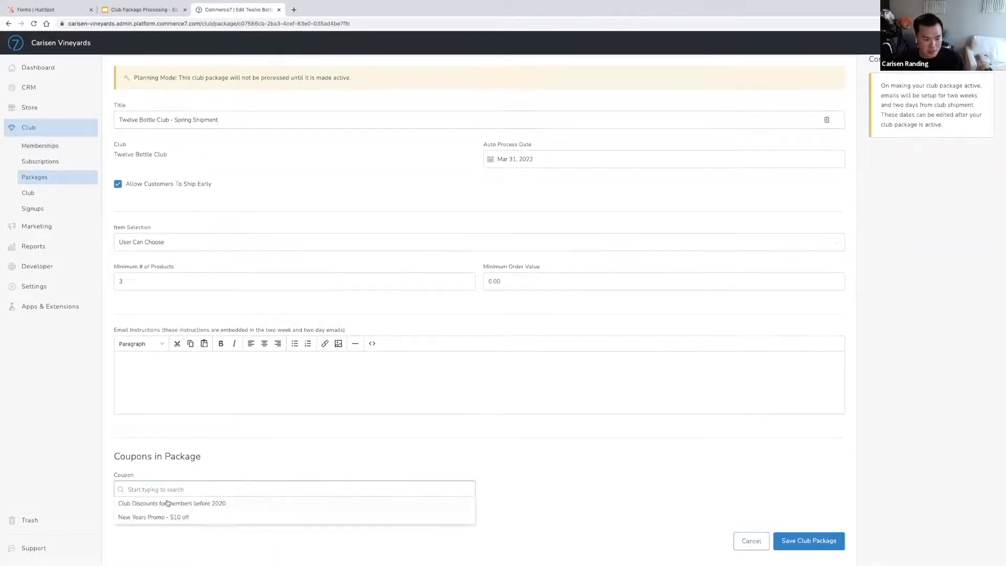
left_click(167, 503)
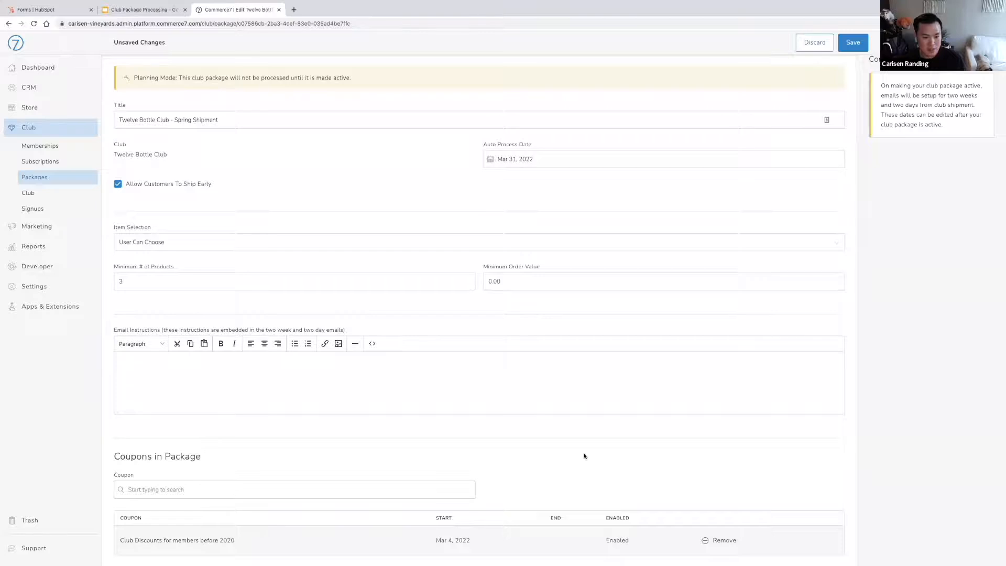
scroll(579, 451, "down", 1)
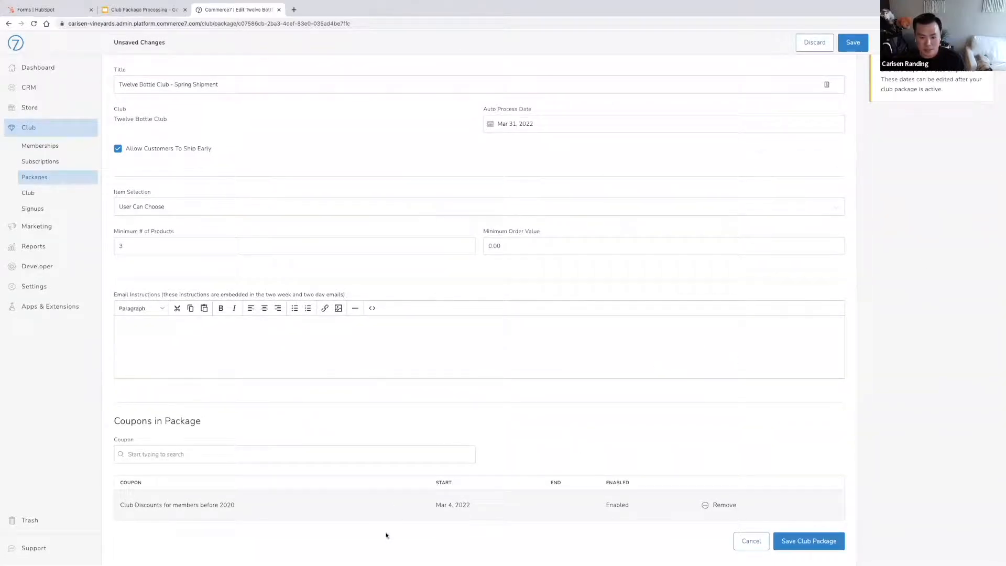
scroll(362, 511, "down", 1)
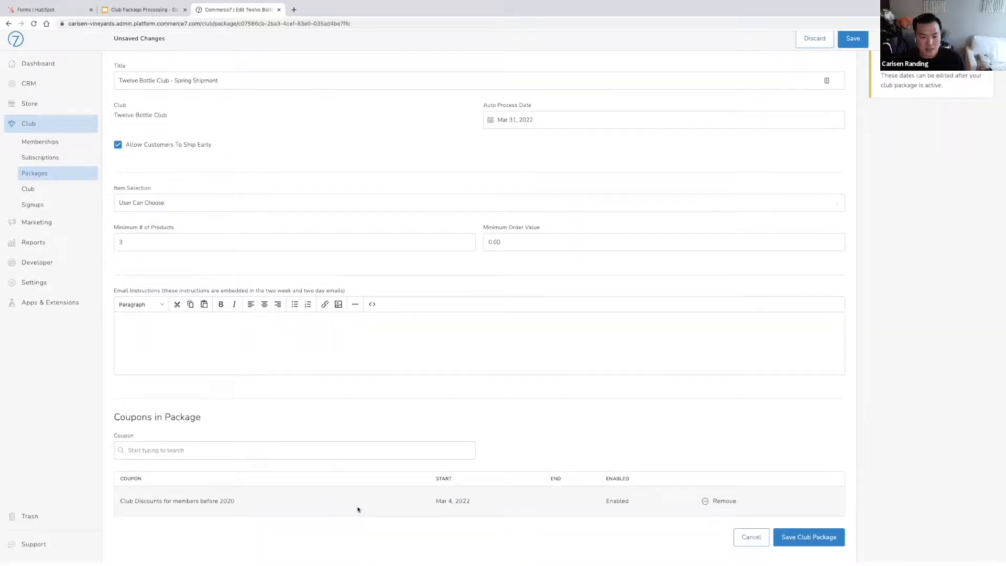
scroll(357, 509, "up", 4)
scroll(351, 506, "down", 4)
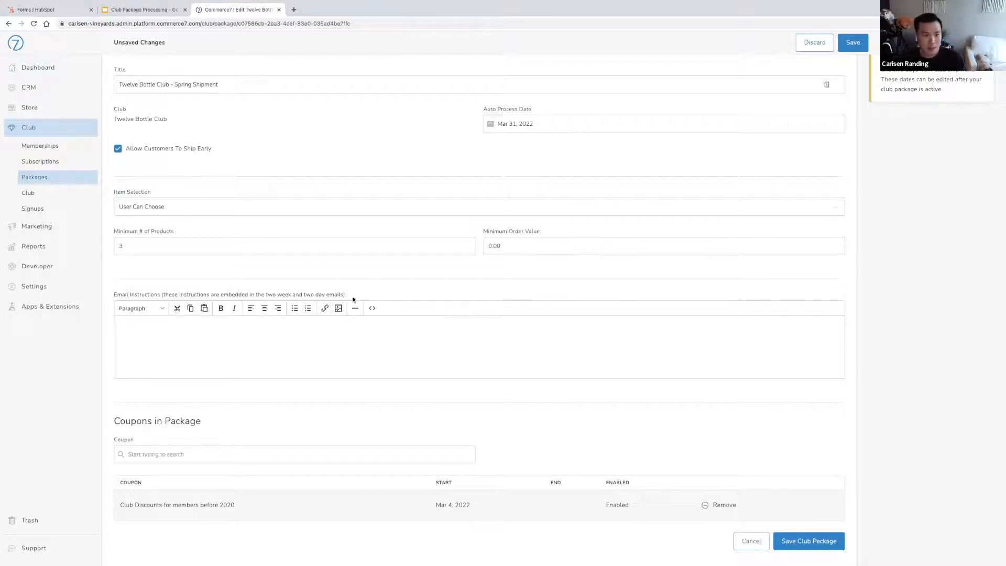
Step: Switch to the Club Package Processing presentation in Google Slides, present it full screen, and advance to the text of the Collateral Product slide
left_click(152, 10)
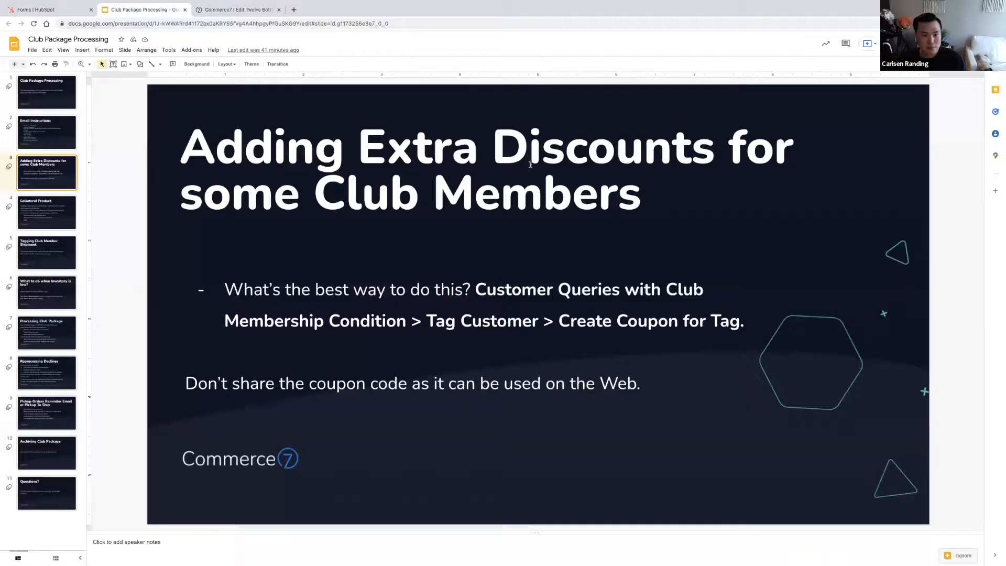
key("ctrl+Return")
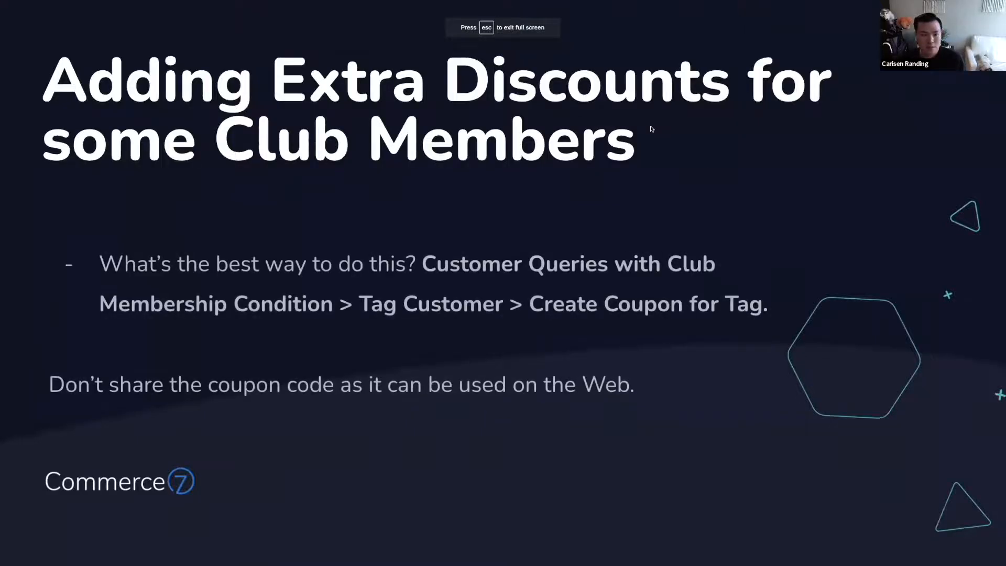
key("Right")
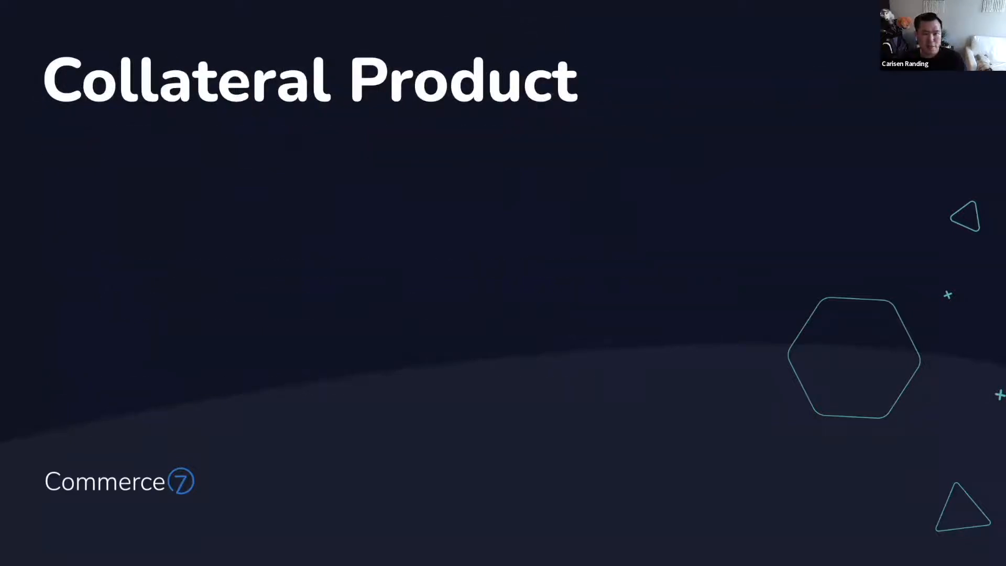
key("Right")
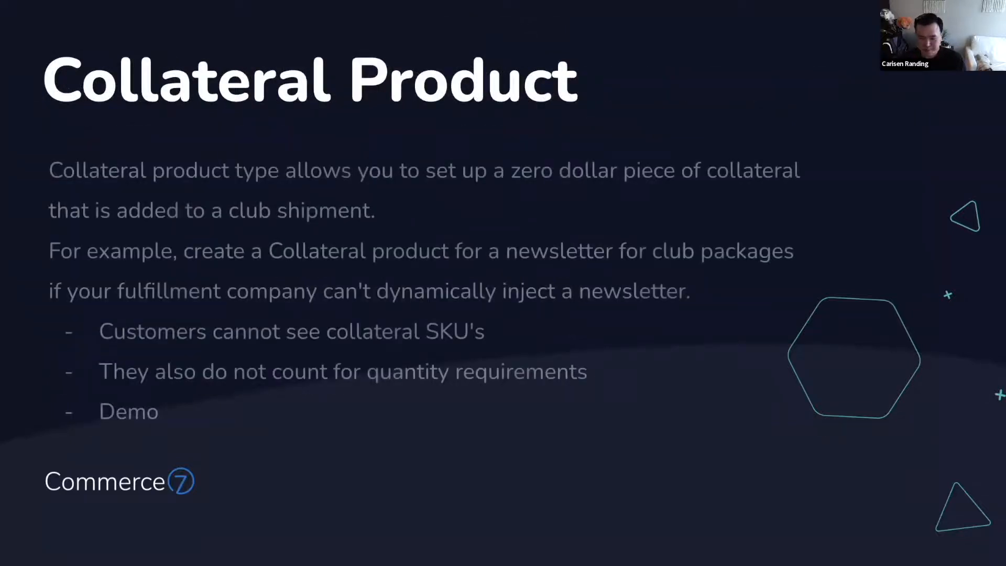
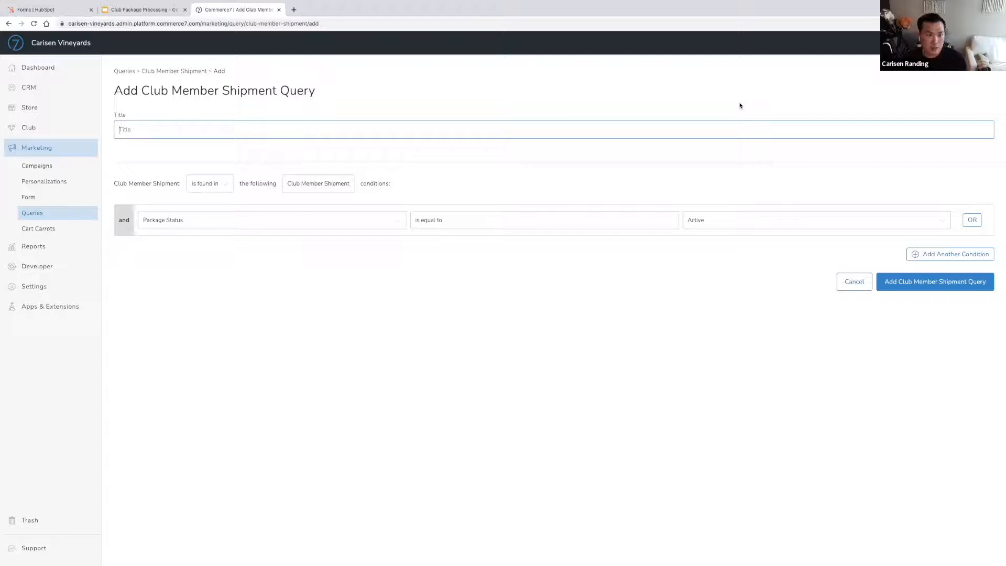
Step: Title the new club member shipment query "Declined Club Shipments to CA"
type("De")
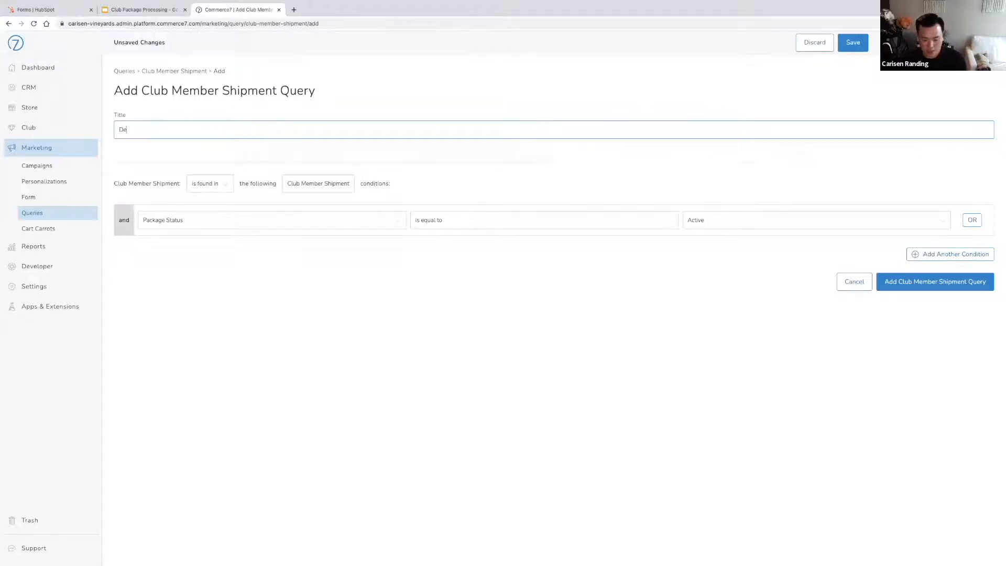
type("clined Clu")
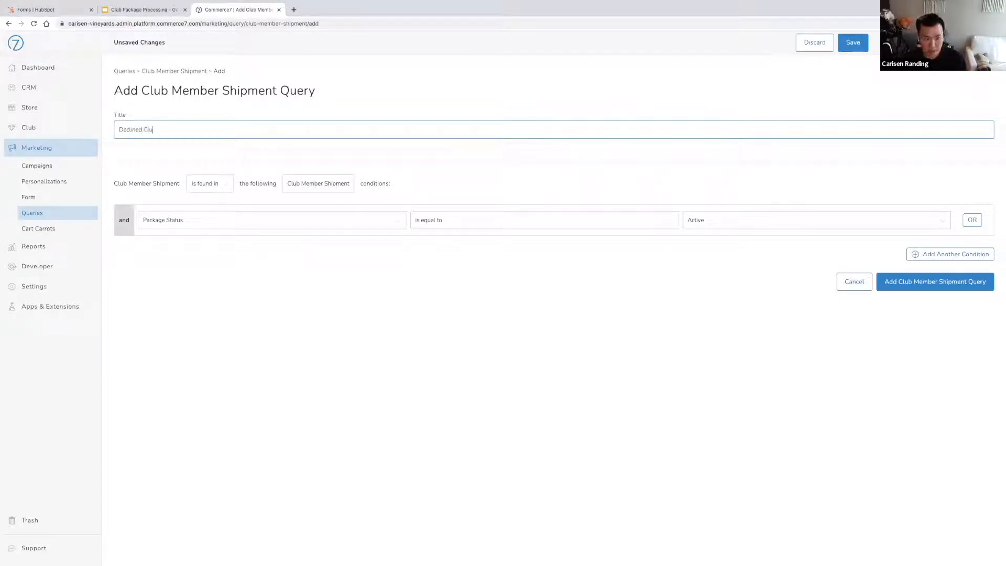
type("b Ship")
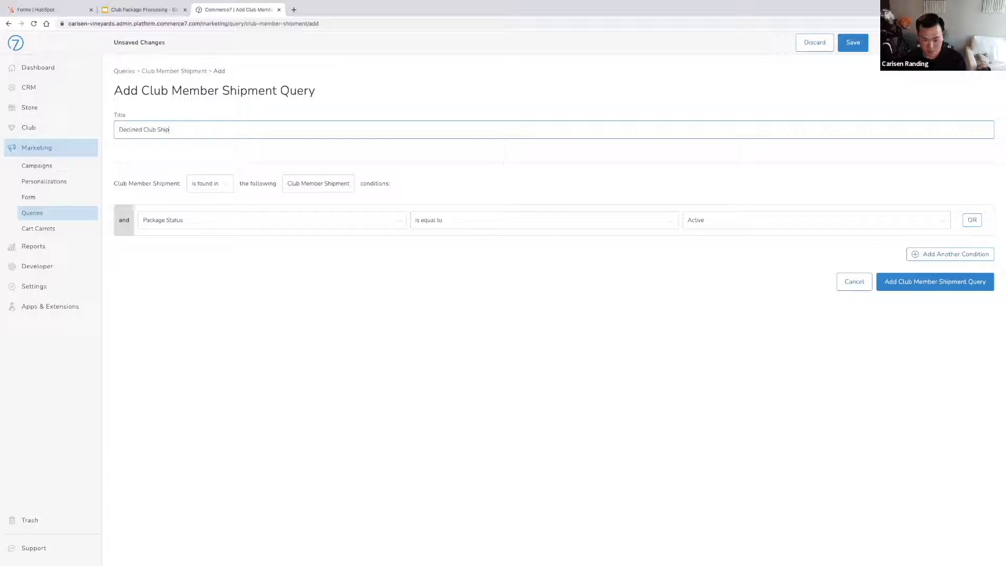
type("ments to CA")
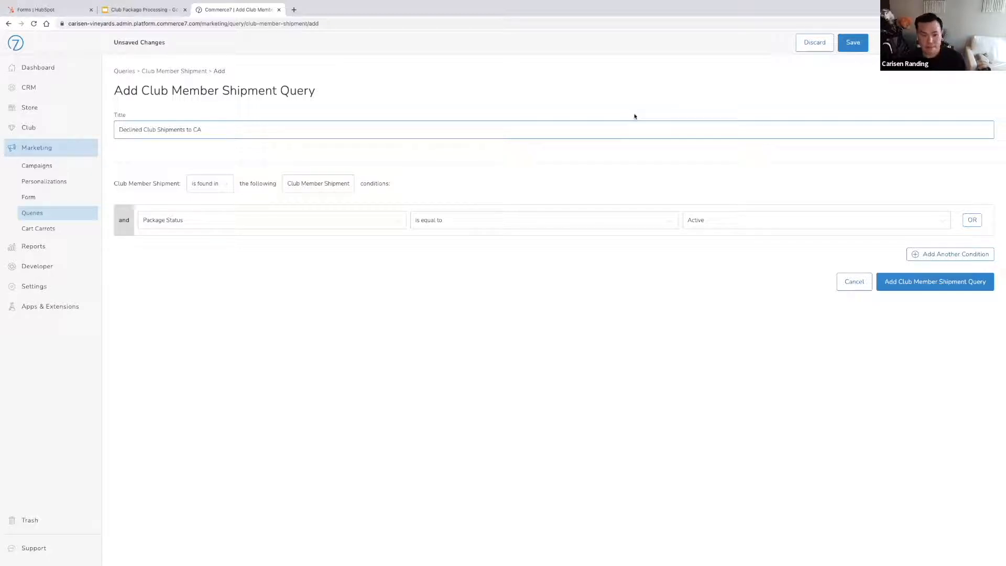
Step: Set the query's first condition to Payment Status is equal to Declined
left_click(337, 222)
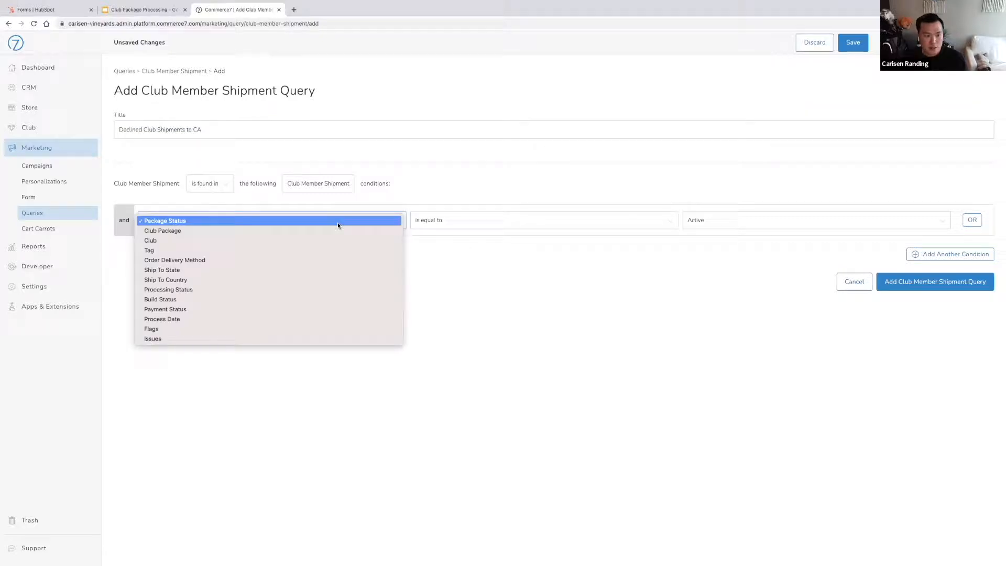
left_click(324, 310)
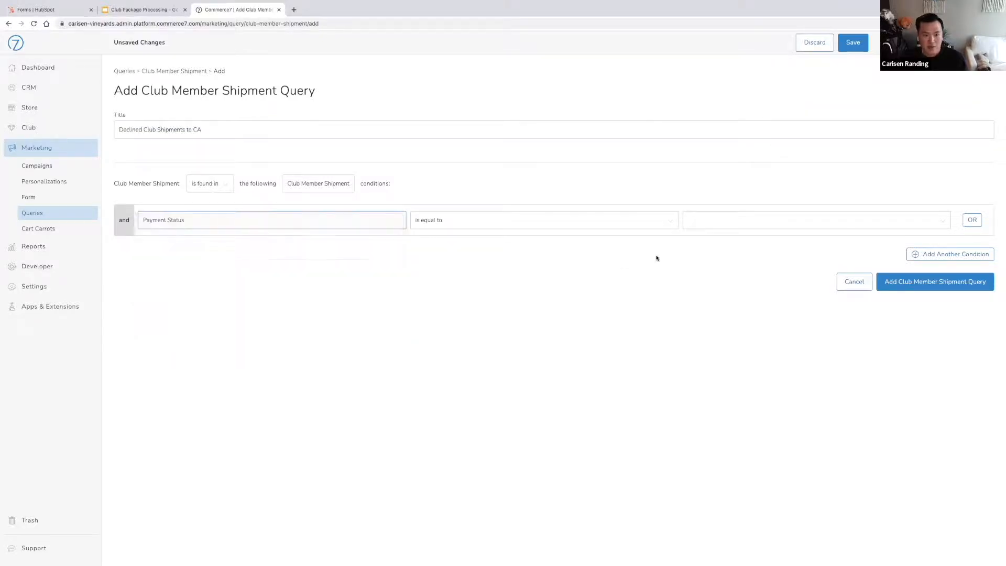
left_click(777, 218)
left_click(758, 243)
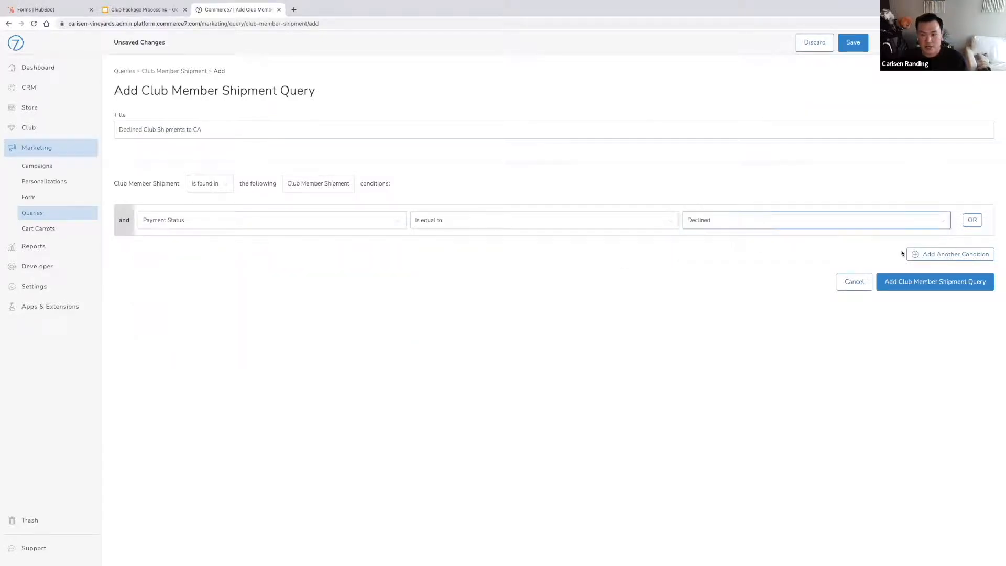
Step: Add a second query condition based on Ship To State and open its list of states
left_click(930, 255)
left_click(317, 267)
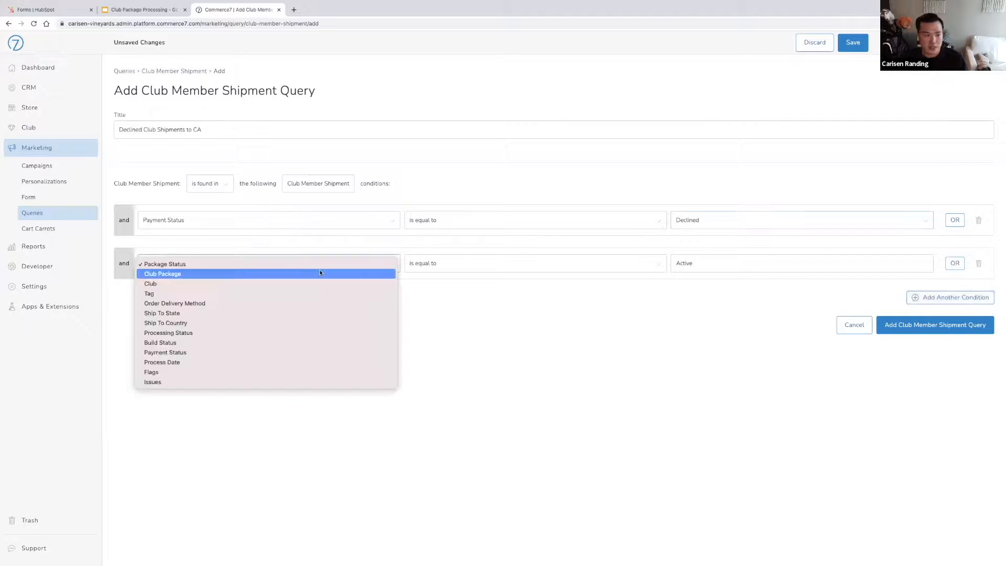
left_click(299, 313)
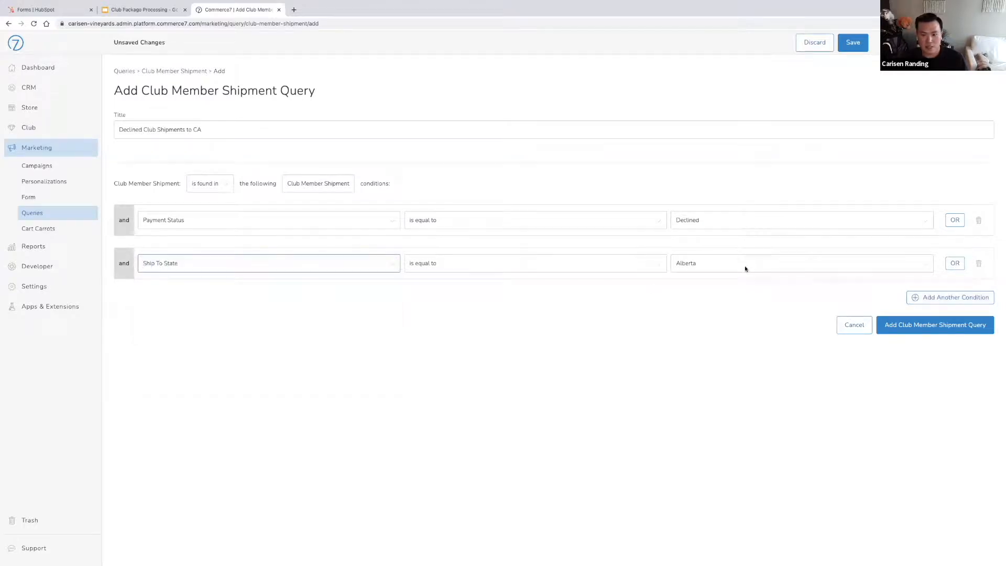
left_click(745, 266)
Step: Retitle the query "Declined Club Shipments to BC" and set the Ship To State condition to British Columbia
left_click(199, 128)
left_click_drag(202, 129, 191, 128)
type("BC")
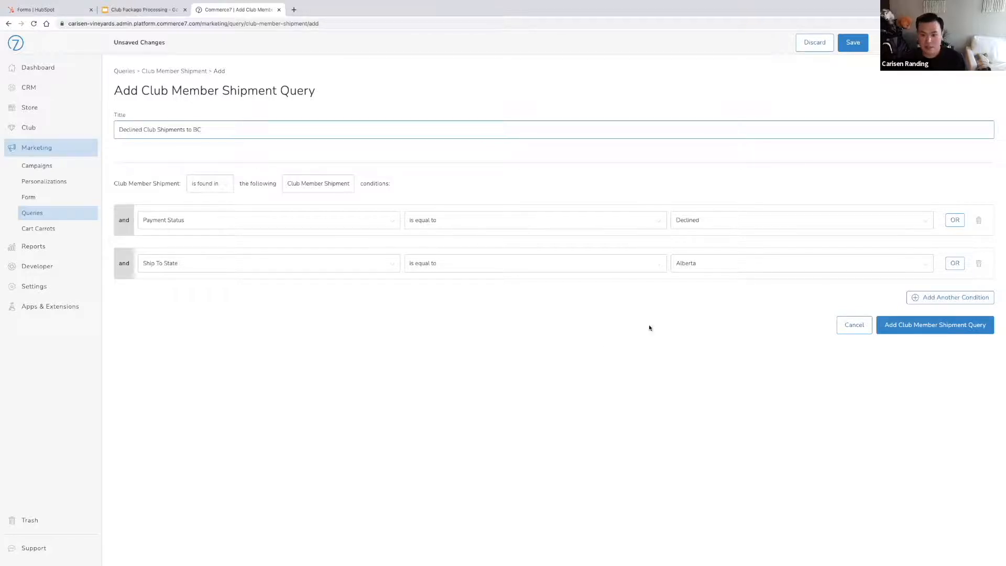
left_click(755, 265)
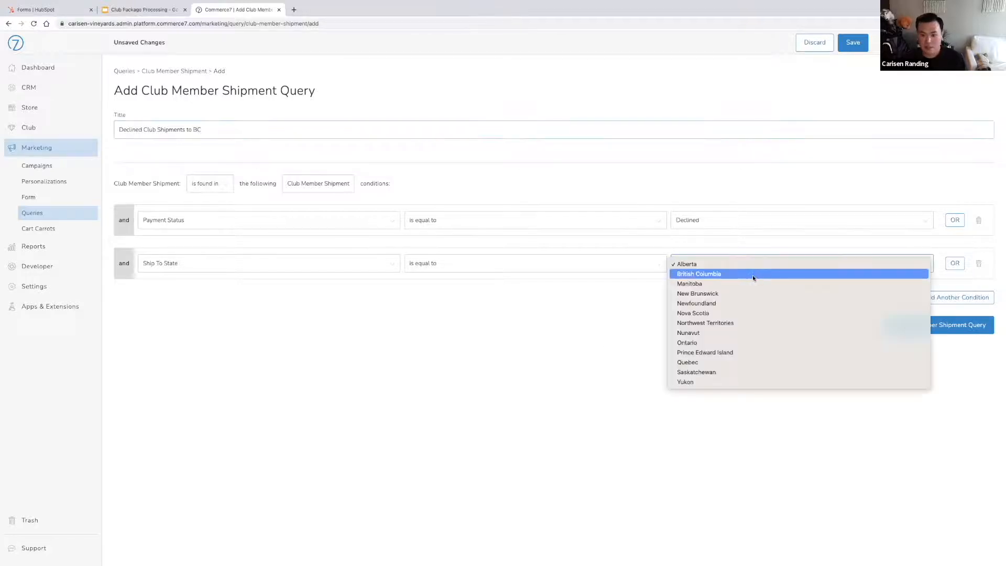
left_click(755, 277)
left_click(613, 328)
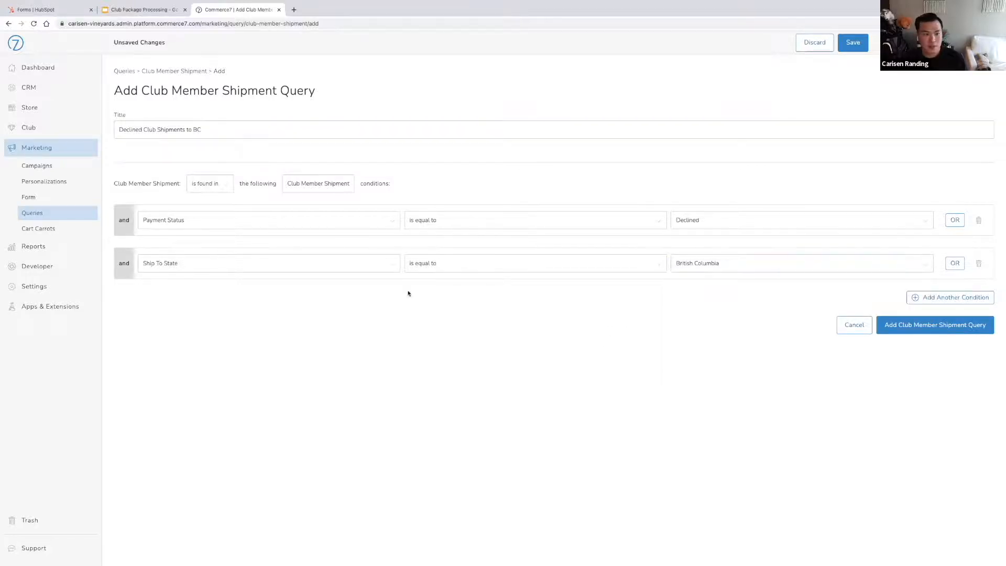
Step: Save the new club member shipment query and open its Execute stage
left_click(958, 333)
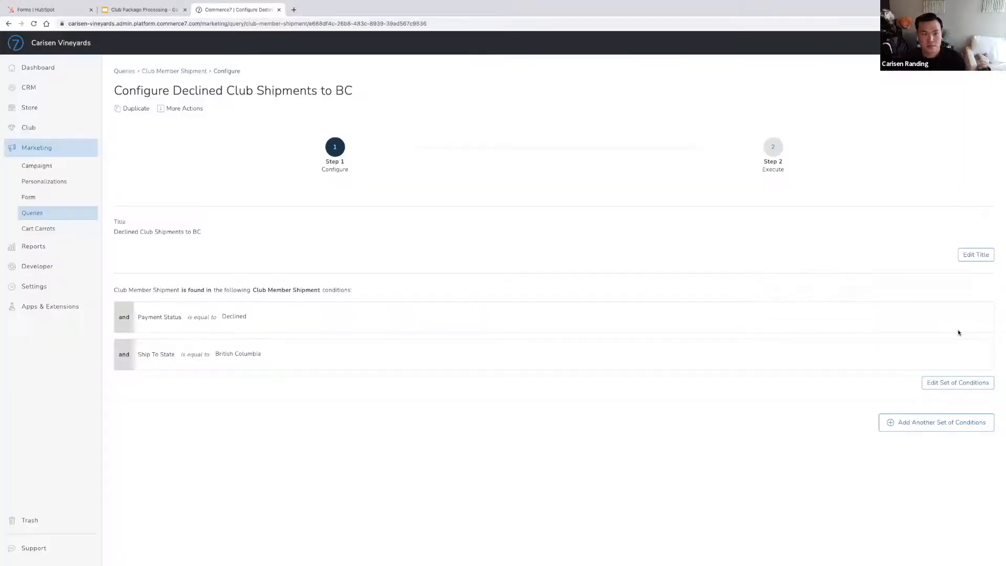
left_click(777, 150)
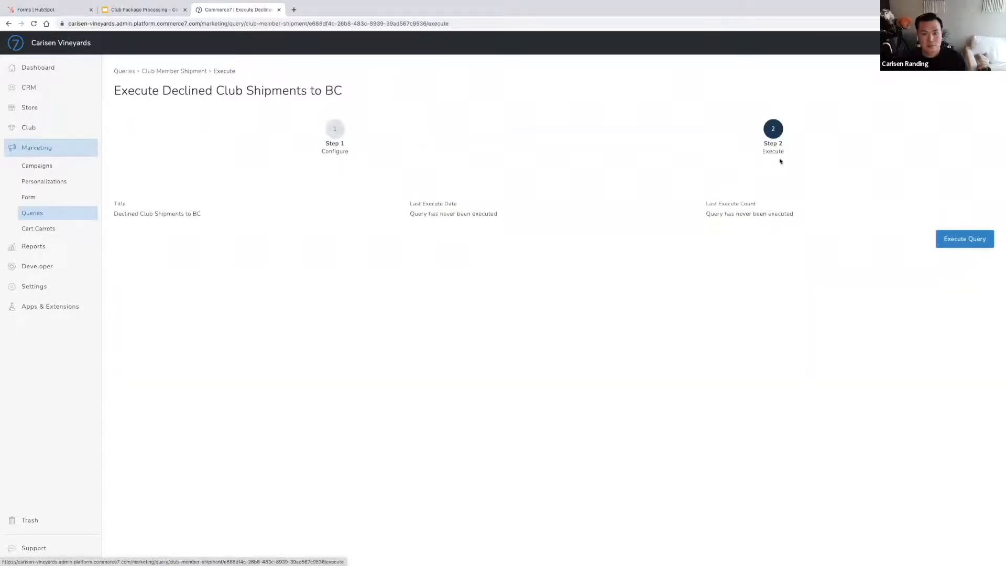
Step: Switch to Google Slides to review the Tagging Club Member Shipment slide, comparing it with the query's Execute page in Commerce7
left_click(158, 11)
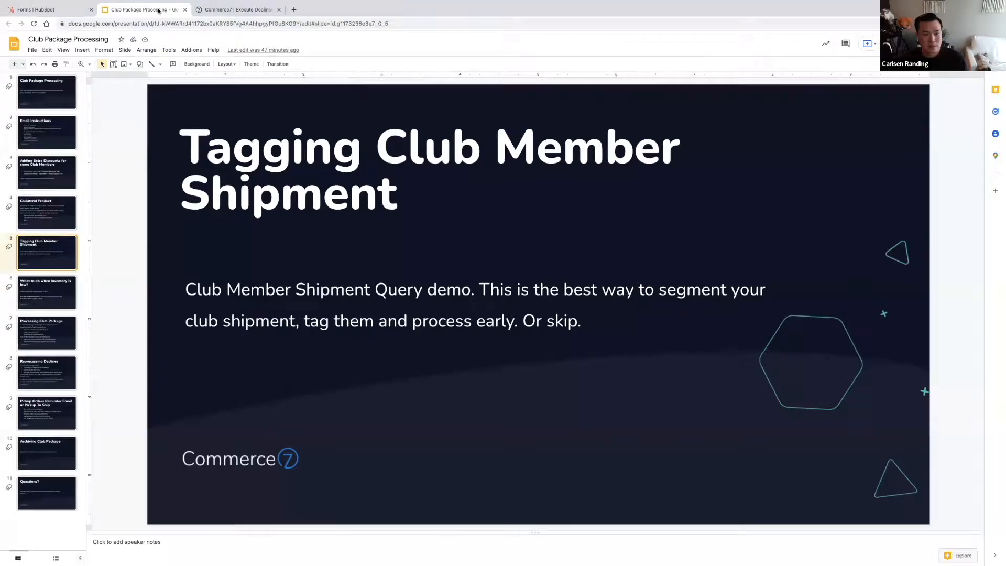
left_click(221, 11)
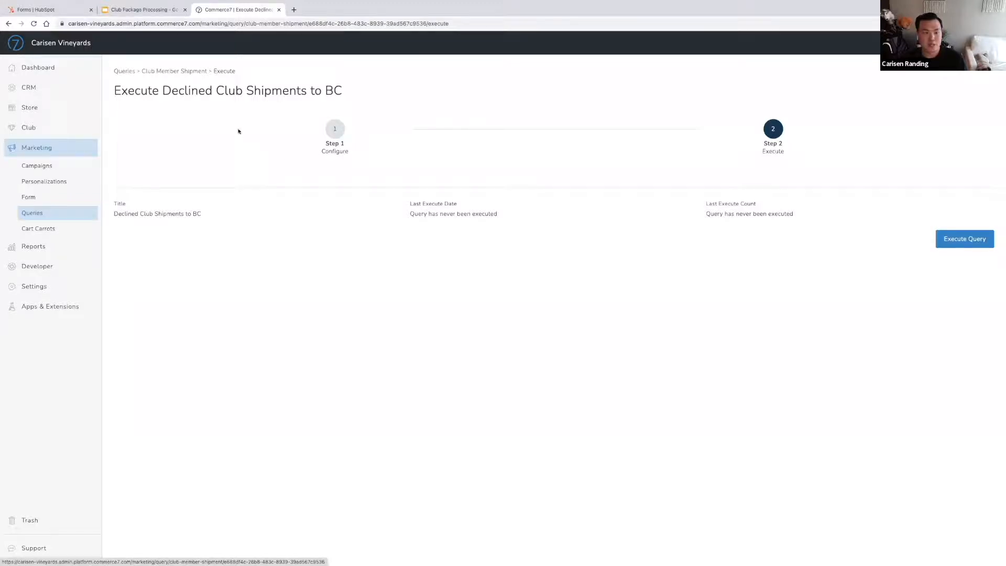
left_click(147, 10)
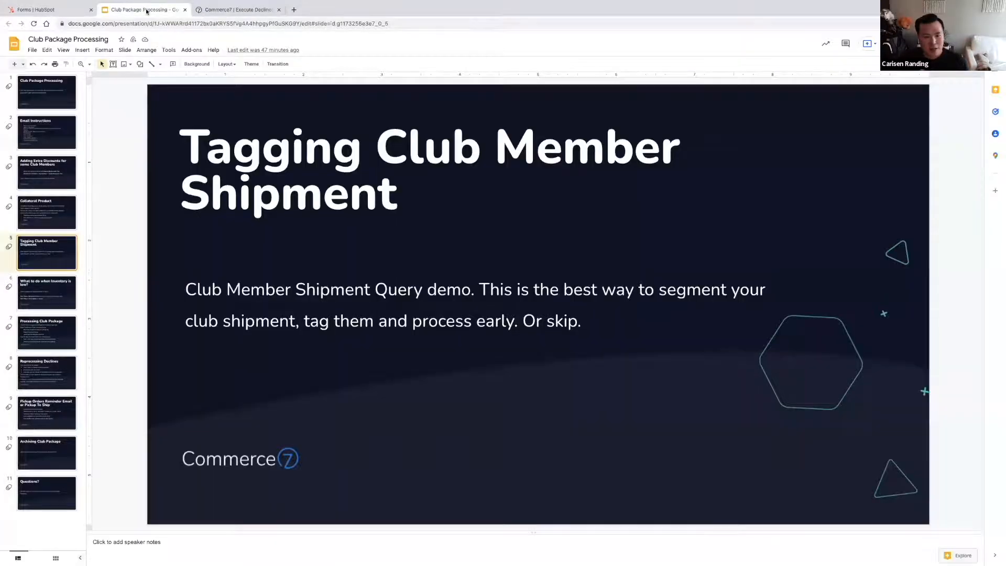
left_click(251, 11)
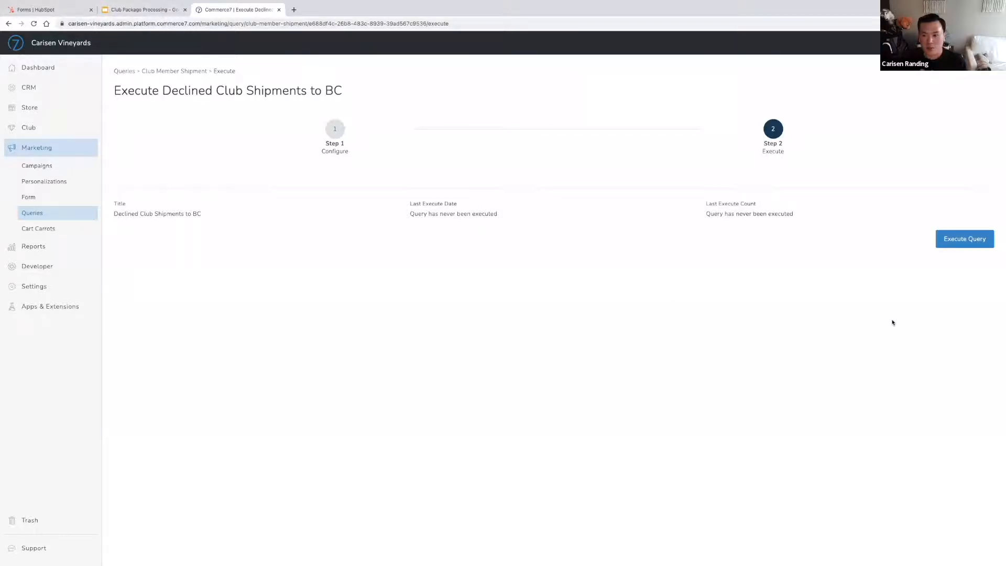
left_click(163, 13)
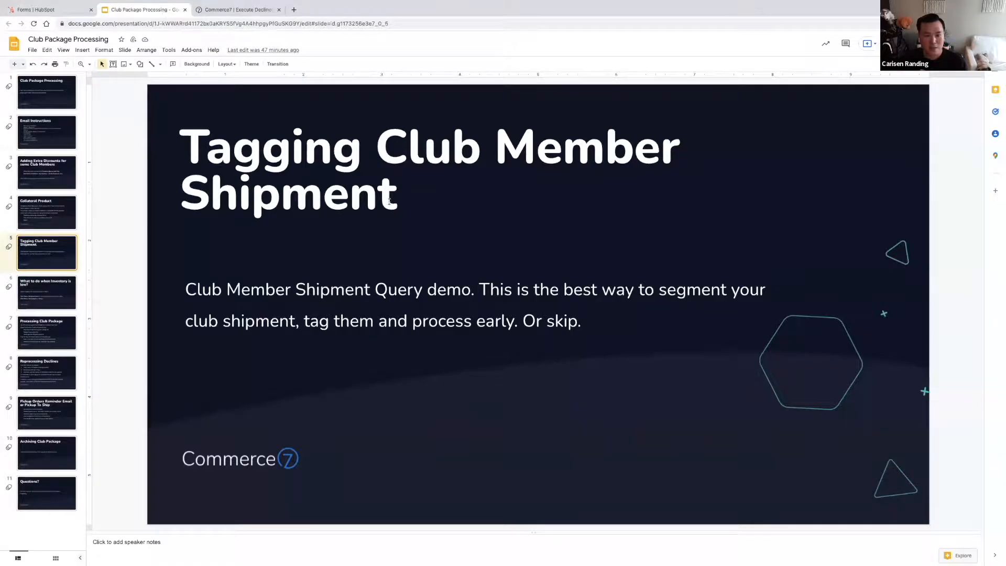
left_click(230, 9)
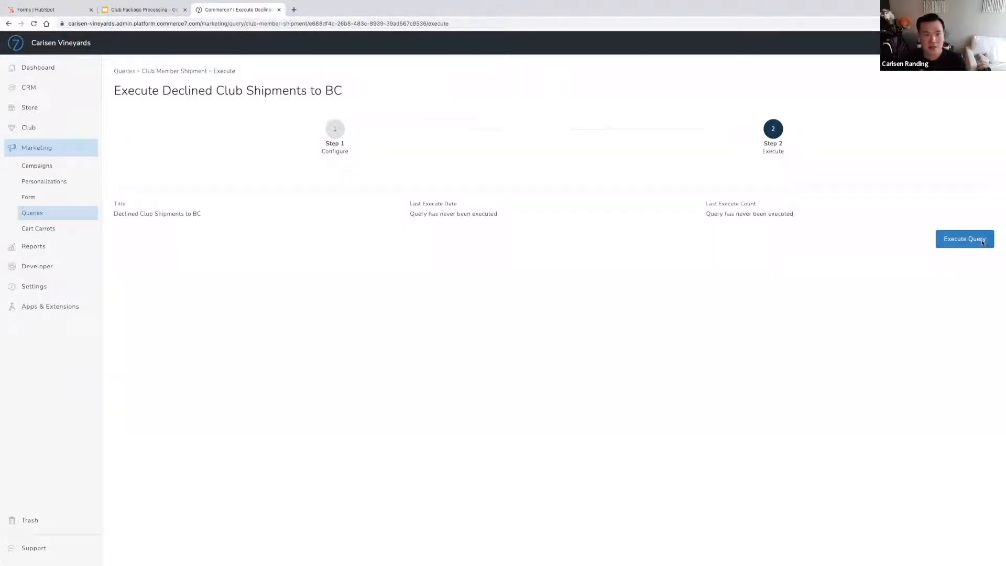
Step: Execute the "Declined Club Shipments to BC" query and reload the page
left_click(965, 240)
left_click(600, 333)
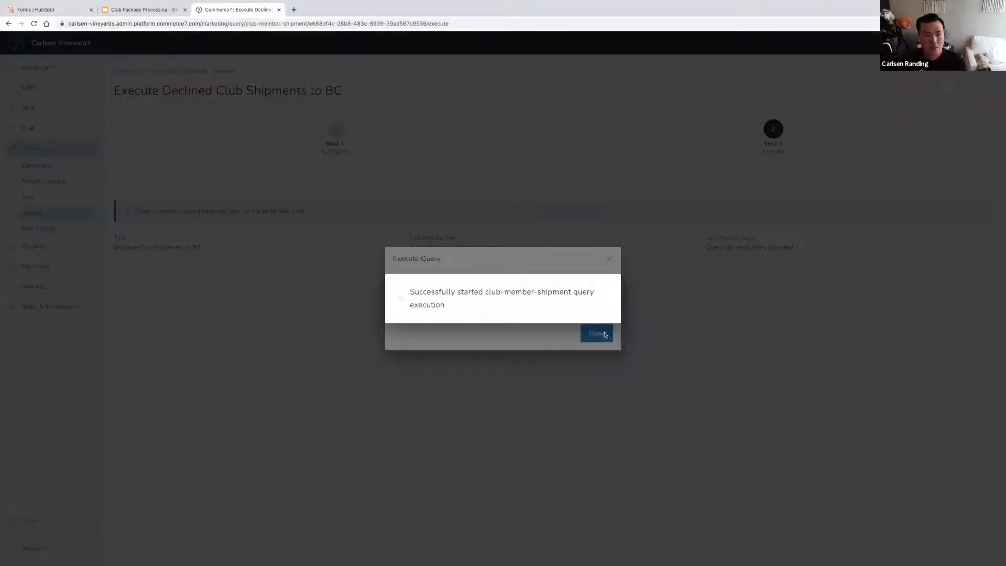
right_click(527, 167)
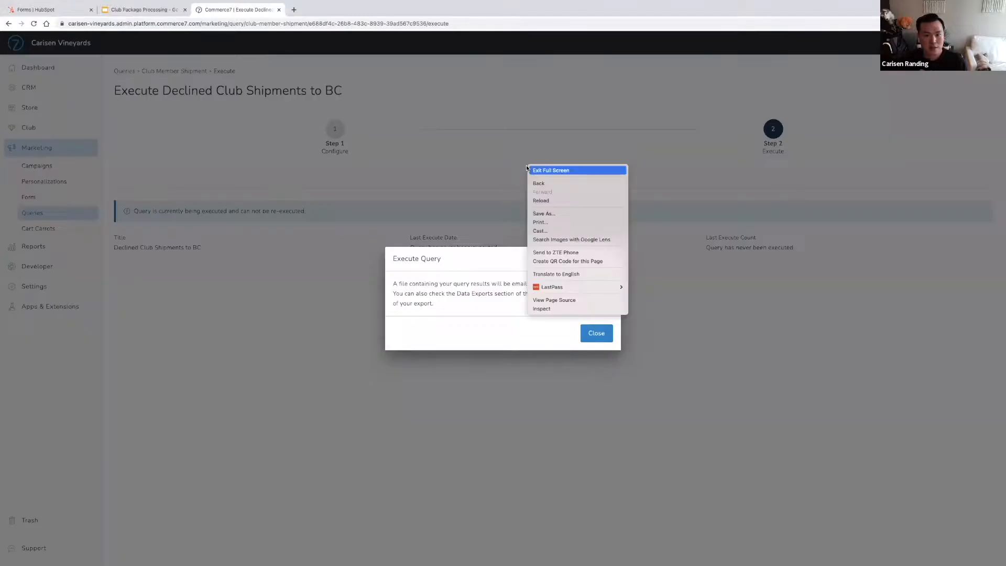
left_click(530, 197)
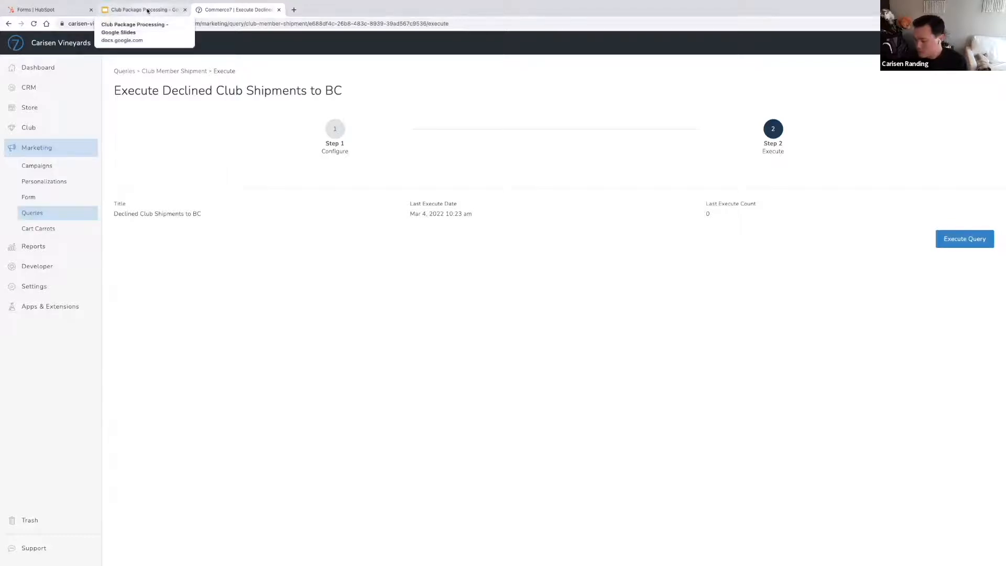
Step: Switch to Google Slides, present full screen, advance to the "What to do when Inventory is low?" slide, and leave the presentation
left_click(147, 11)
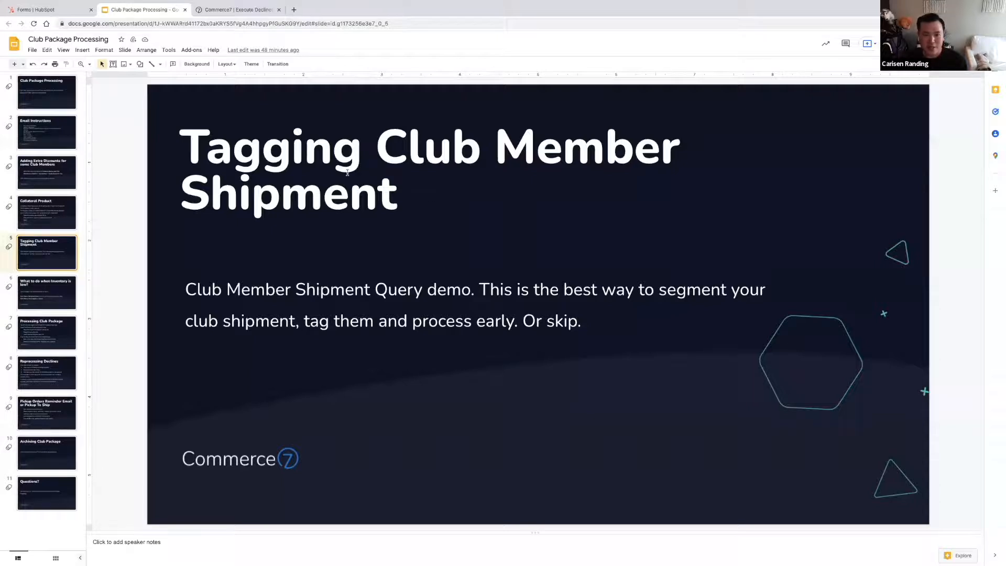
left_click(229, 10)
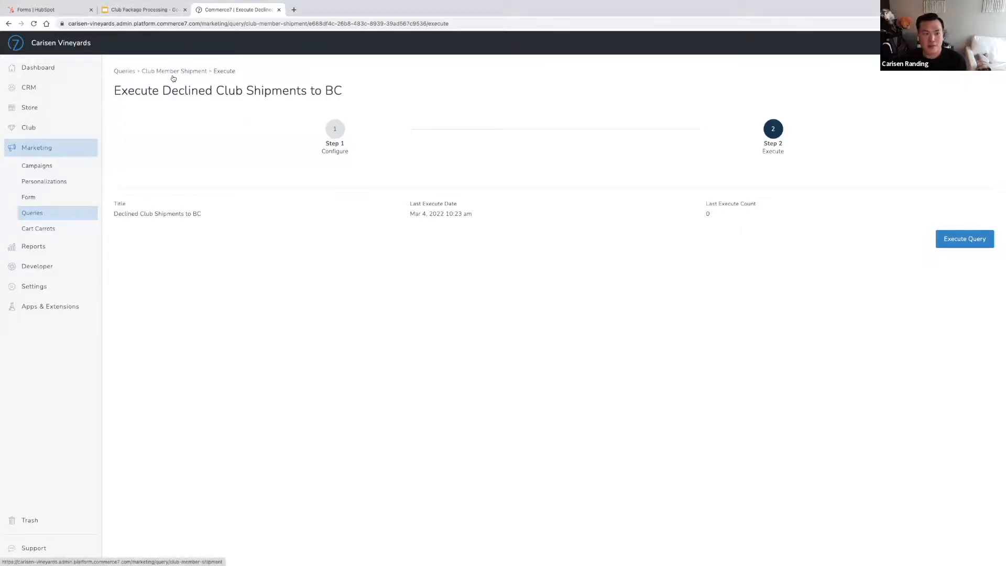
left_click(142, 10)
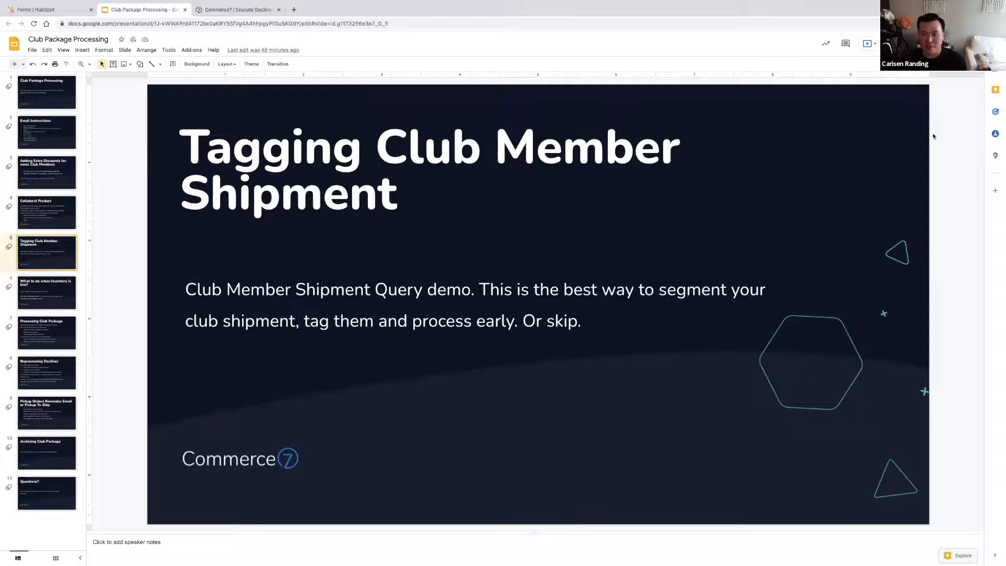
left_click(909, 43)
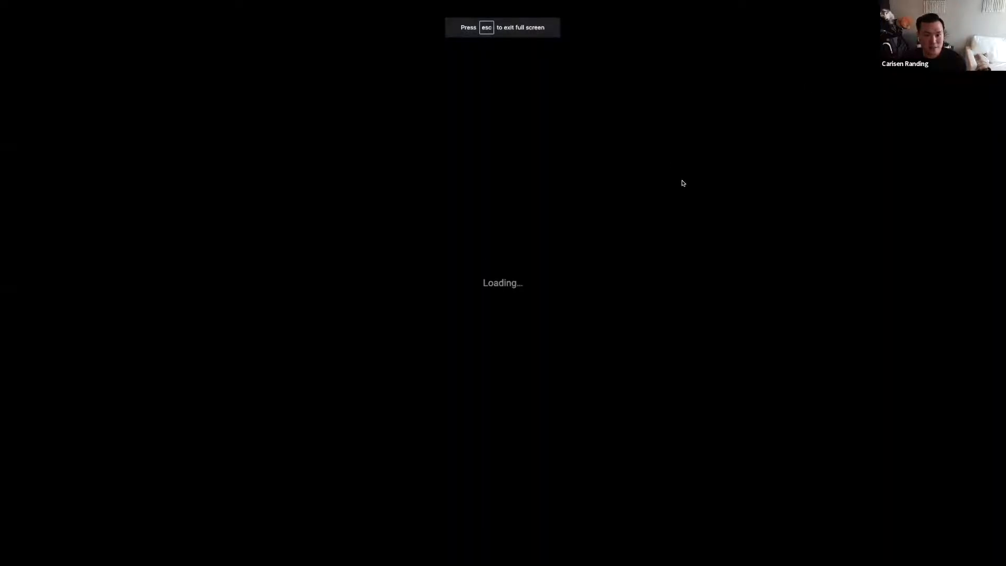
key("Right")
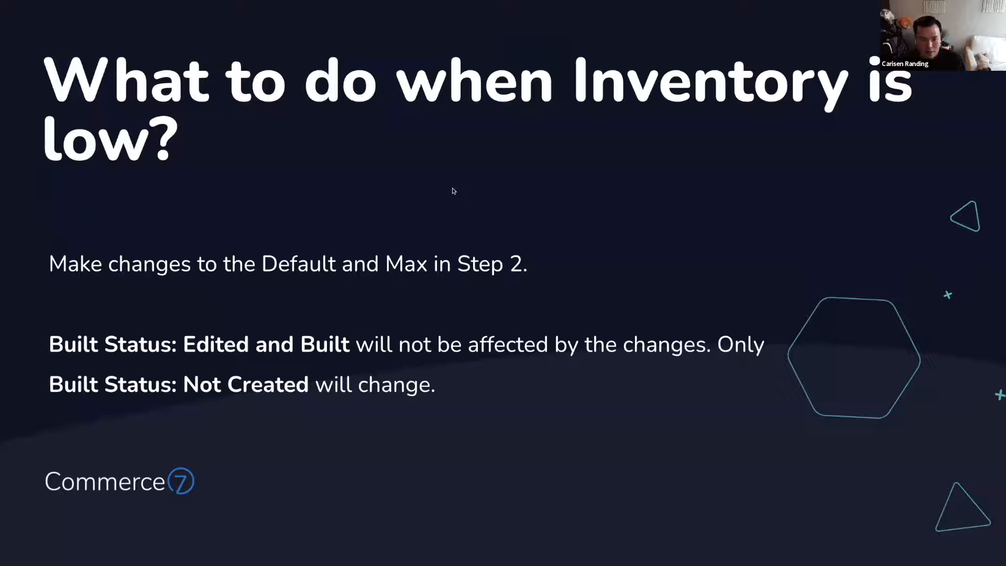
key("Escape")
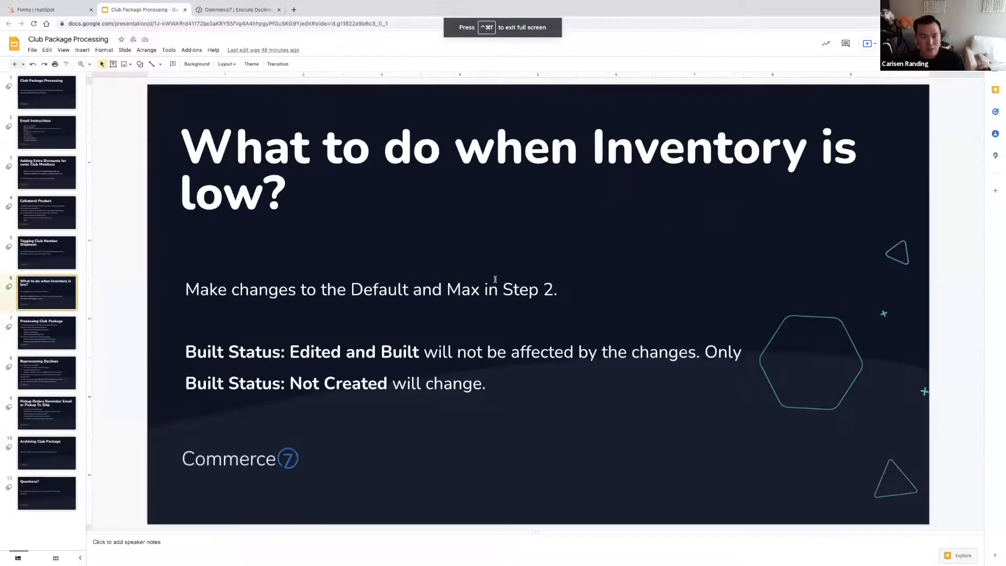
Step: Switch to Commerce7 and open the "Twelve Bottle Club - Spring Shipment" club package for editing
left_click(242, 9)
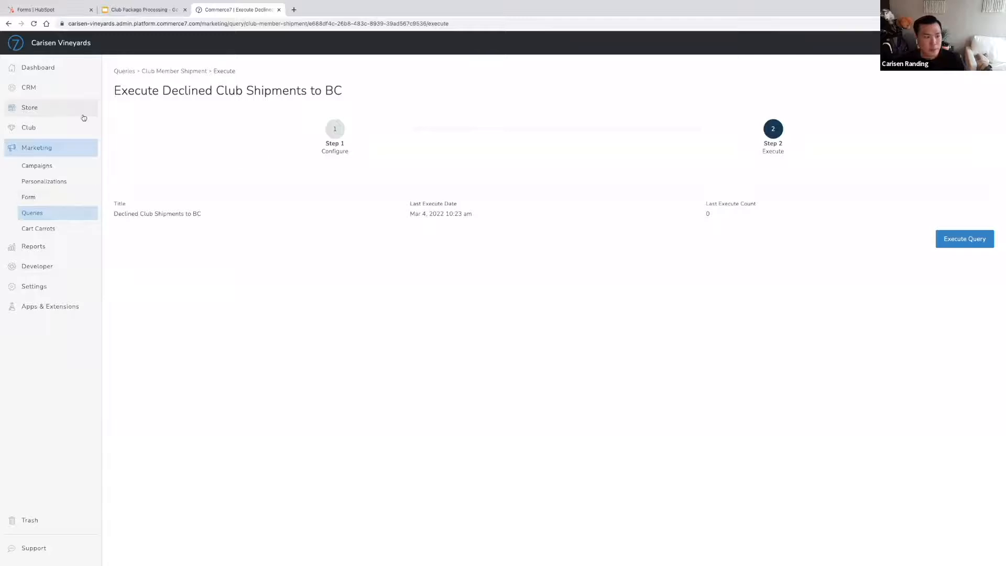
left_click(45, 127)
left_click(68, 178)
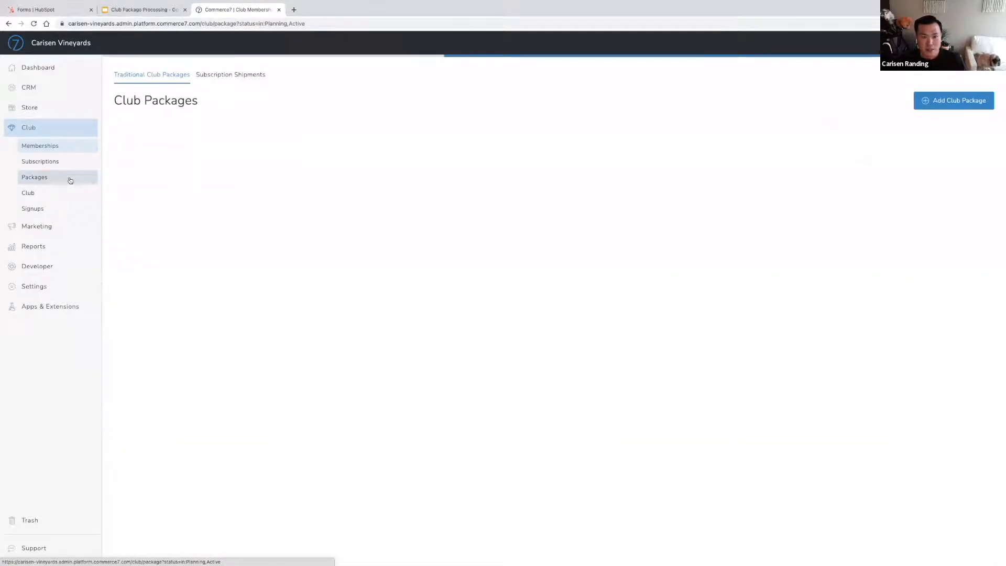
left_click(339, 192)
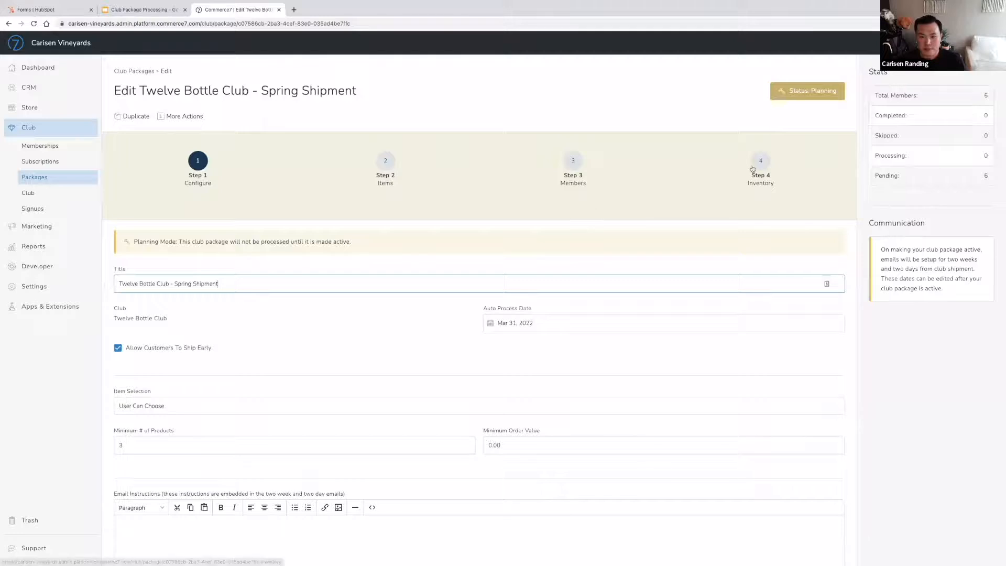
Step: Examine the club package's required inventory and the default and maximum quantities of its items
left_click(752, 169)
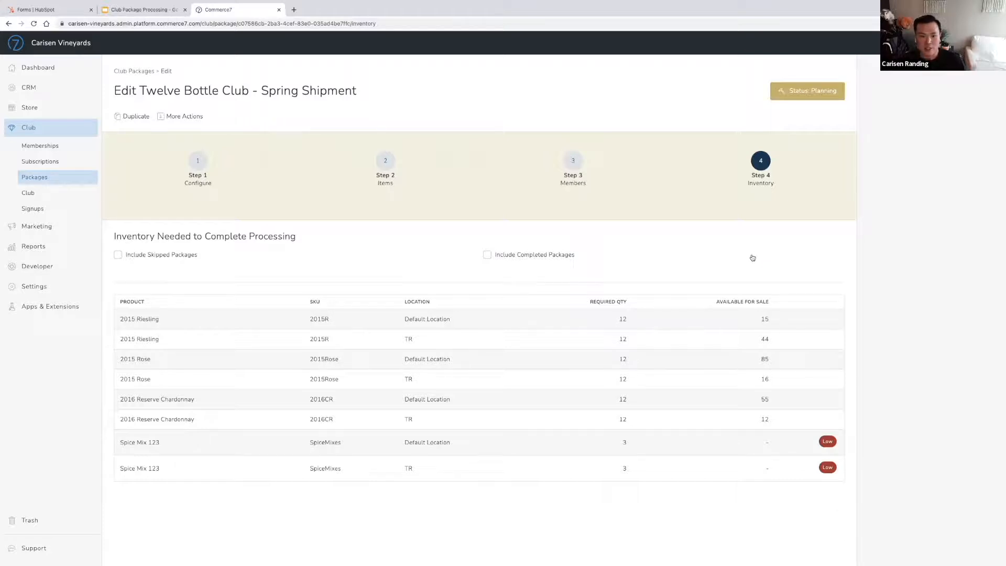
left_click(385, 160)
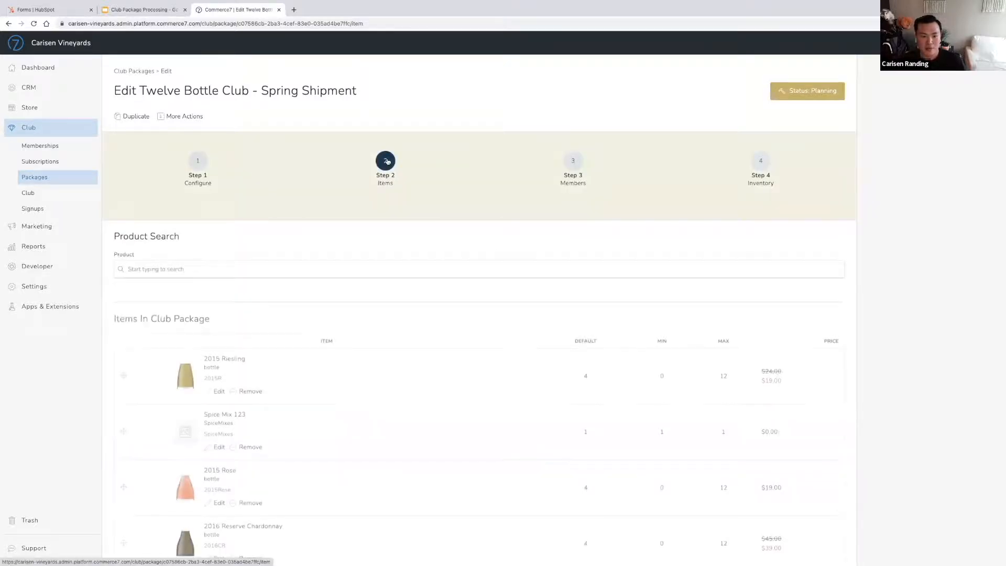
scroll(411, 172, "down", 3)
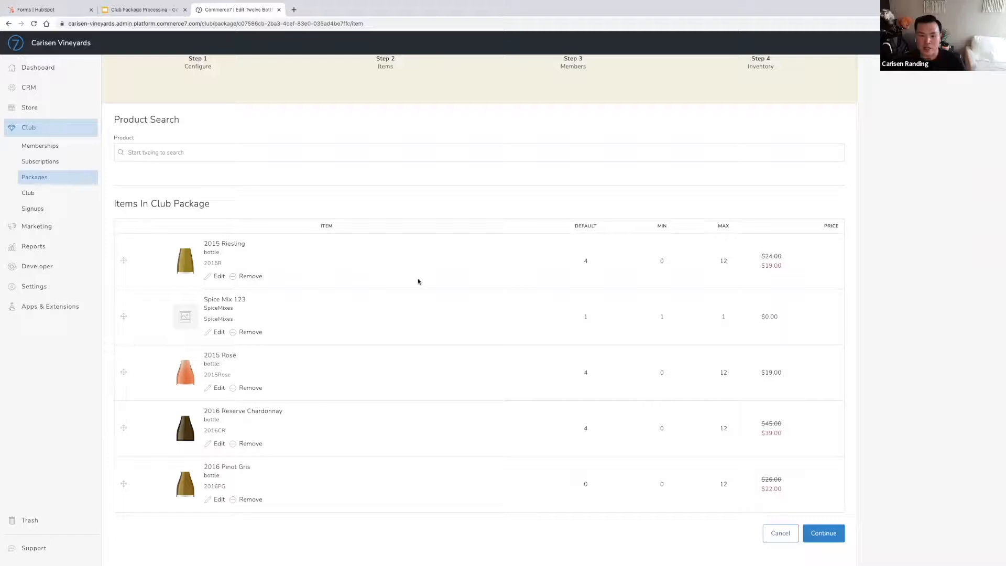
Step: Change the Twelve Bottle Club - Spring Shipment package status from Planning to Active
scroll(353, 192, "up", 1)
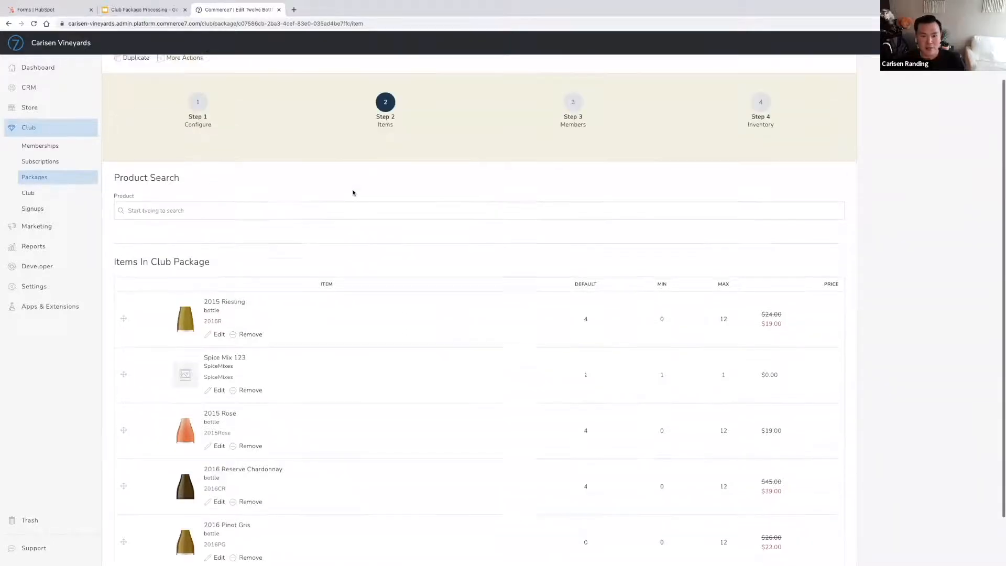
scroll(353, 192, "up", 1)
left_click(799, 73)
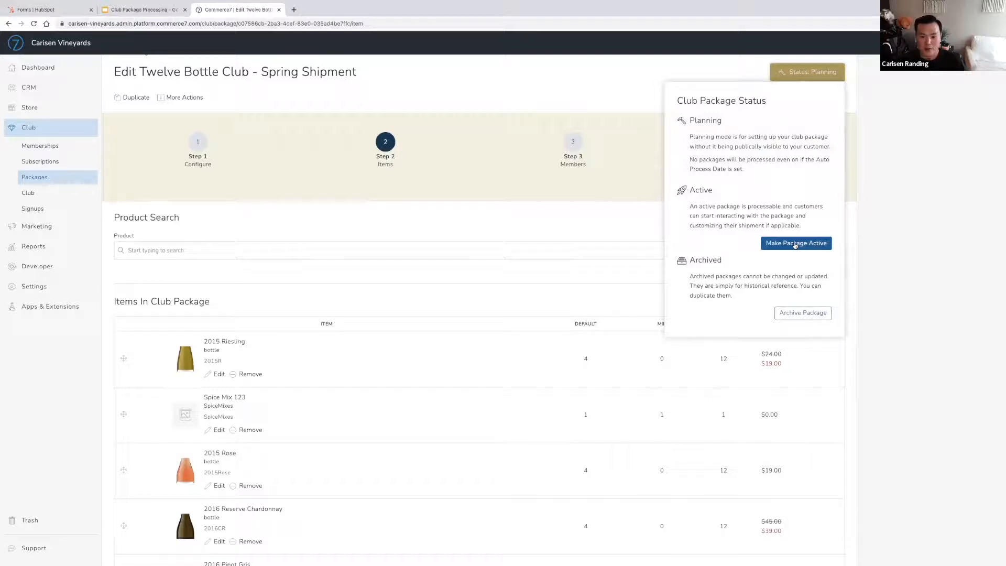
left_click(794, 245)
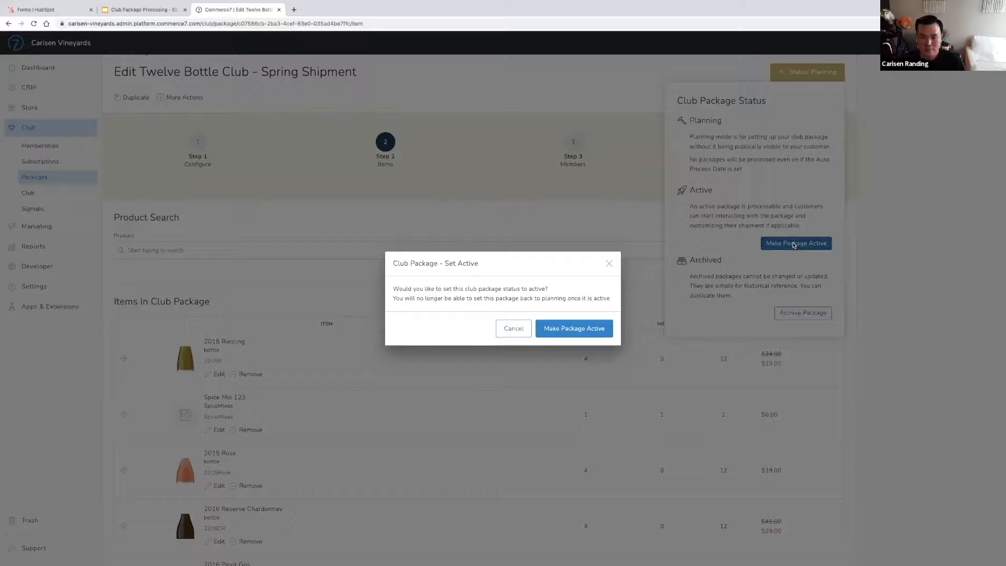
left_click(599, 328)
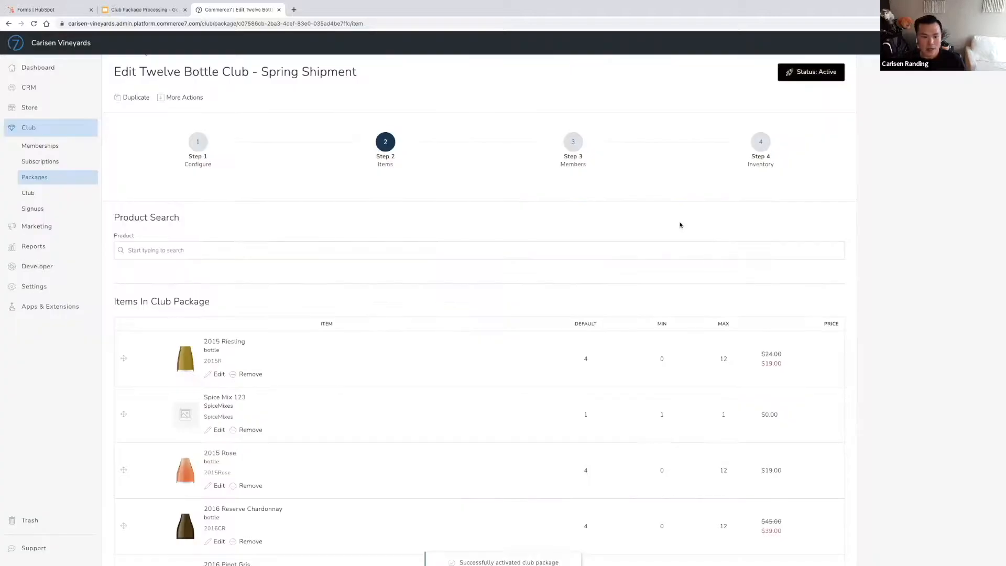
Step: Open the package's member list and look through the additional filters and the build status filter options
scroll(679, 225, "down", 2)
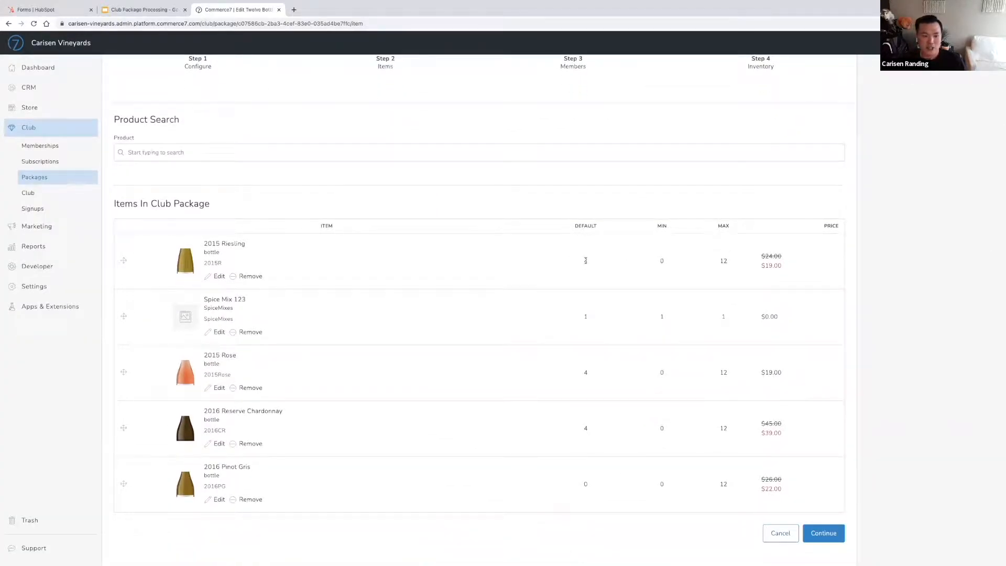
scroll(575, 263, "up", 2)
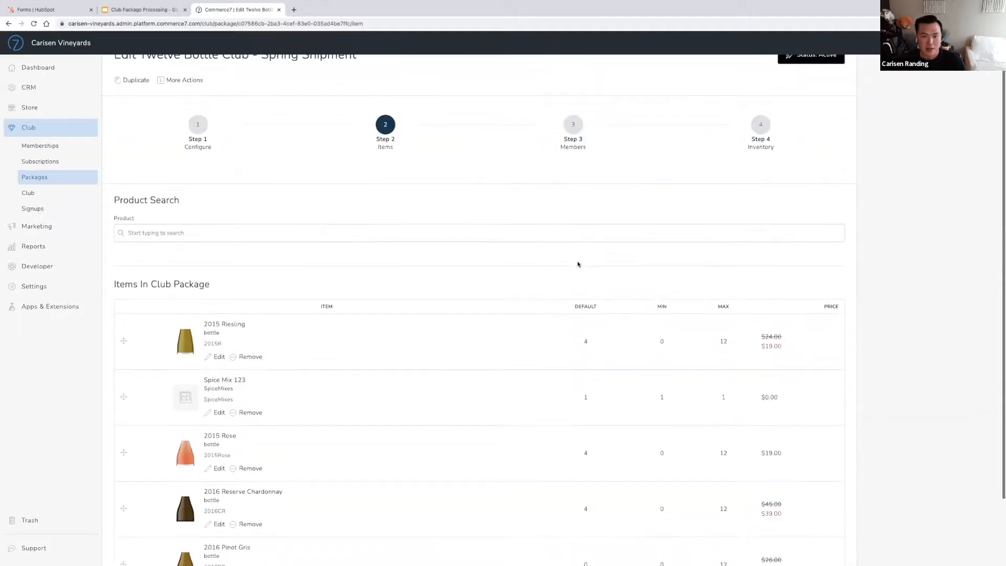
left_click(572, 125)
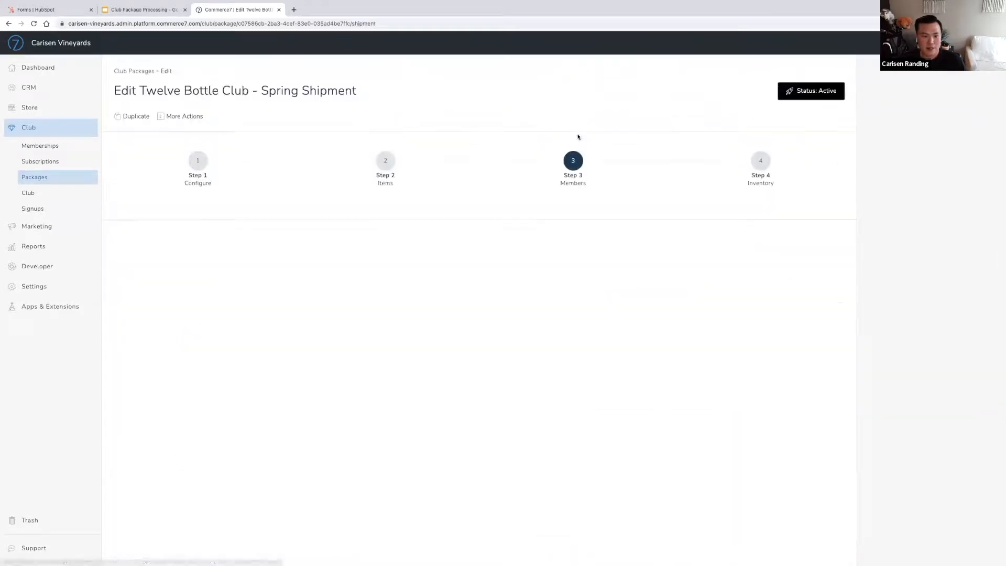
scroll(457, 322, "down", 1)
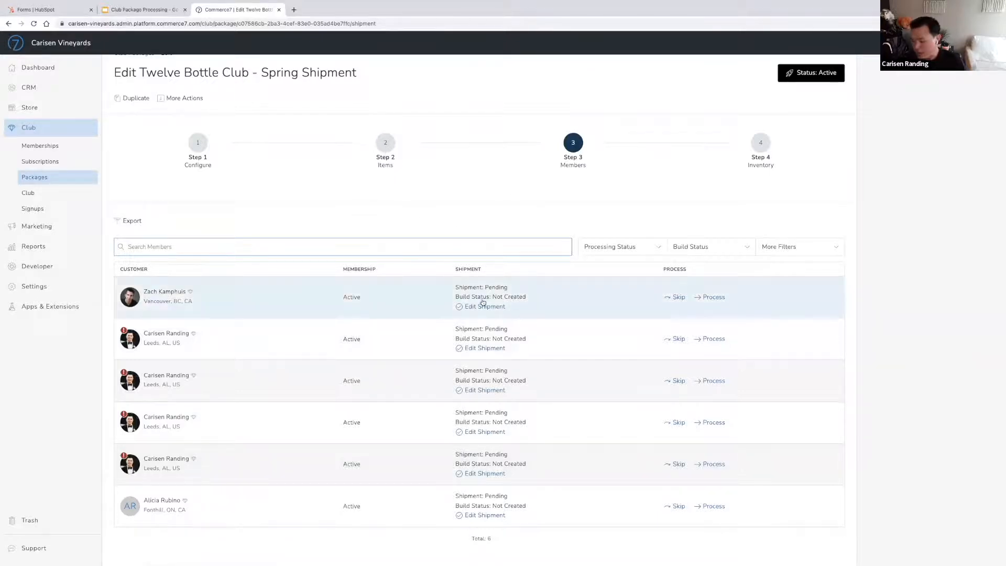
left_click(786, 247)
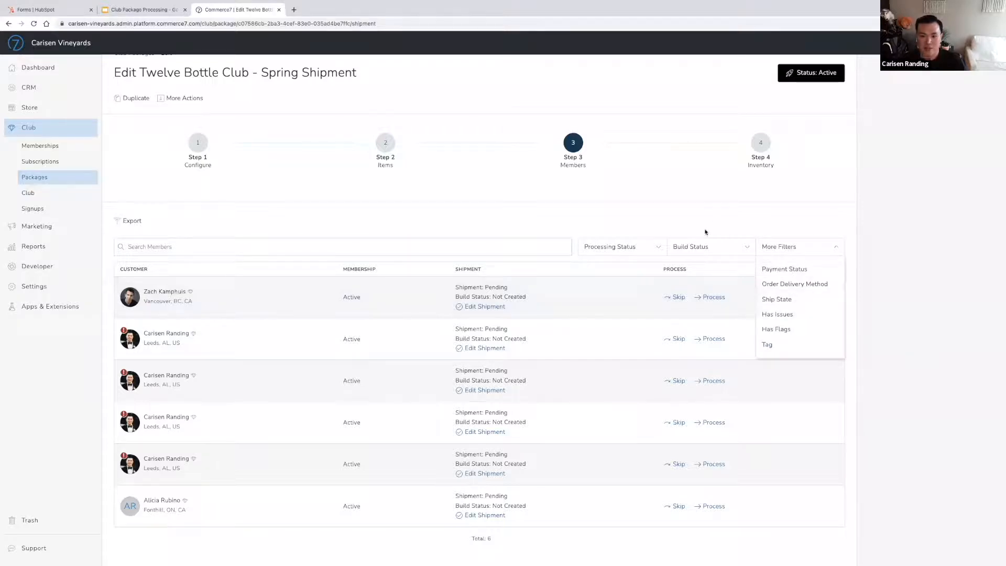
left_click(701, 247)
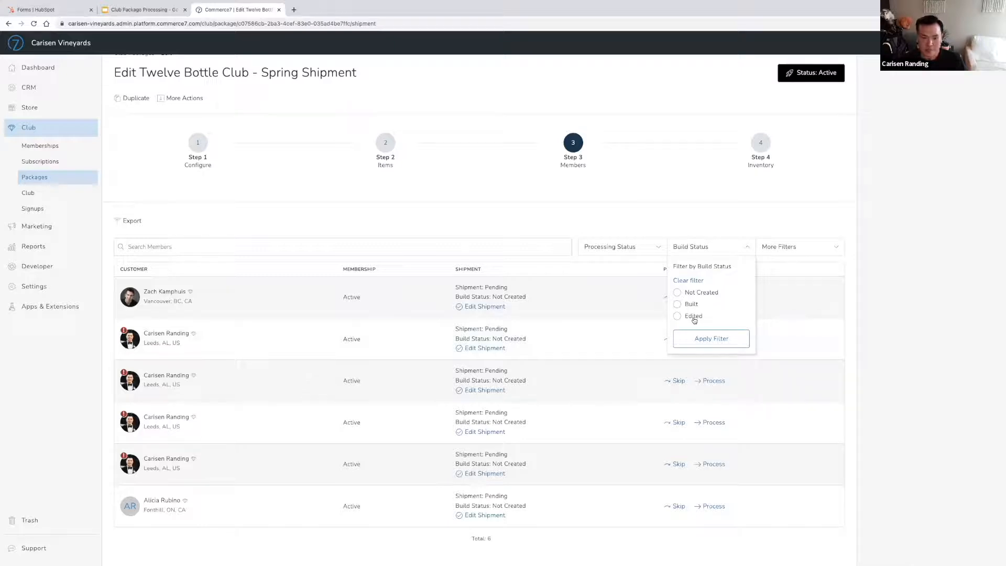
left_click(669, 215)
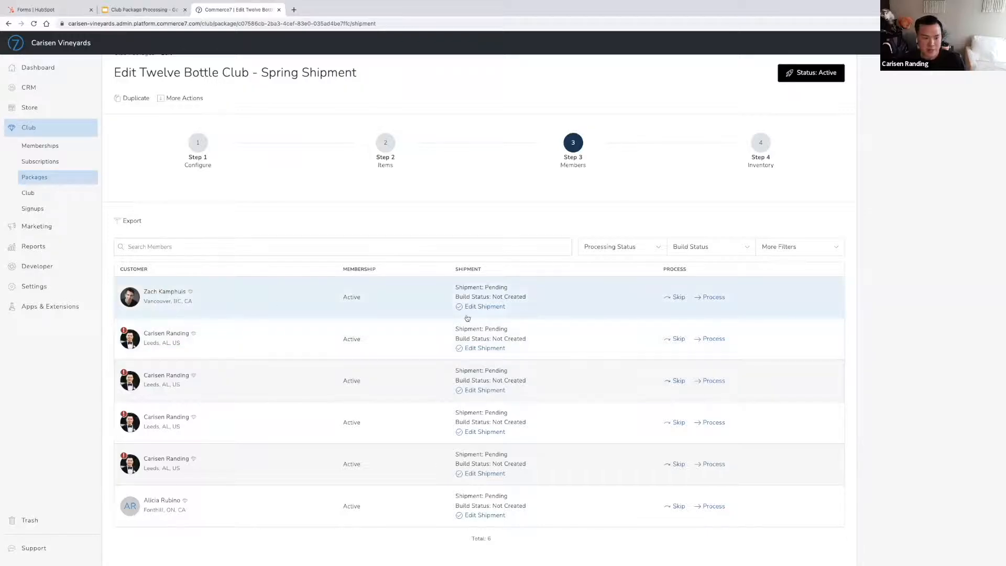
Step: Set the 2016 Reserve Chardonnay quantity to 5 in the first listed member's shipment and return to the package's member list
left_click(264, 302)
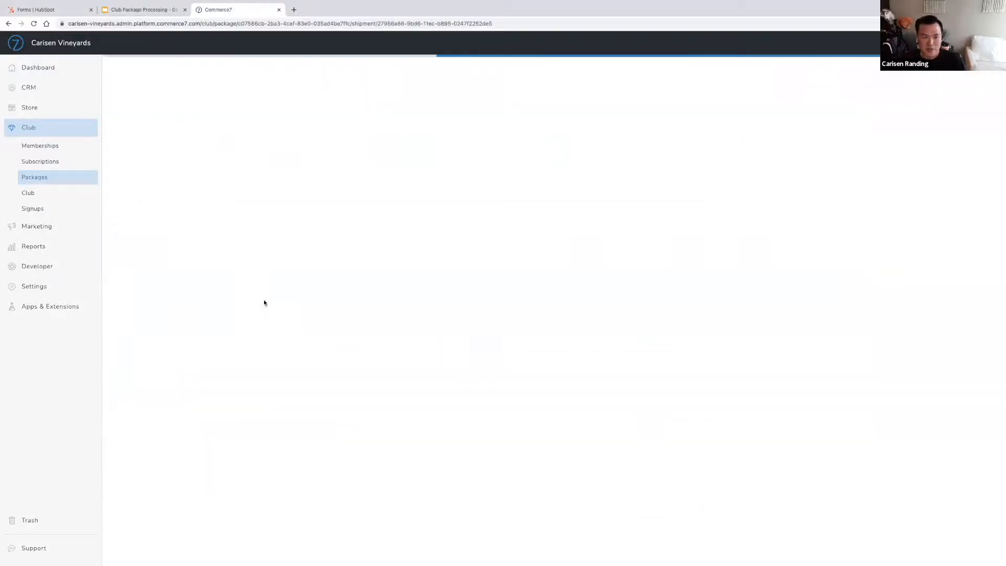
scroll(284, 297, "down", 6)
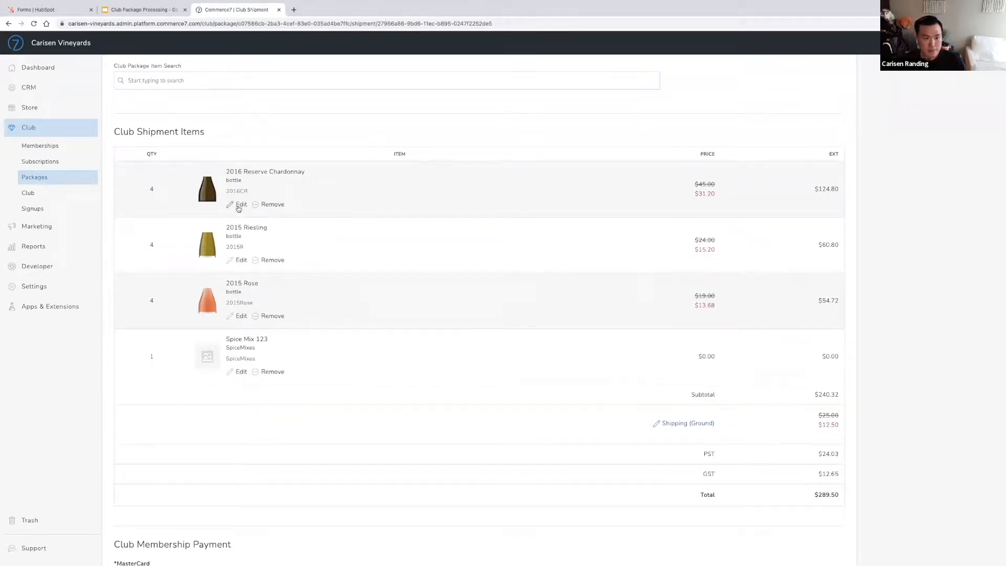
left_click(238, 208)
key("BackSpace")
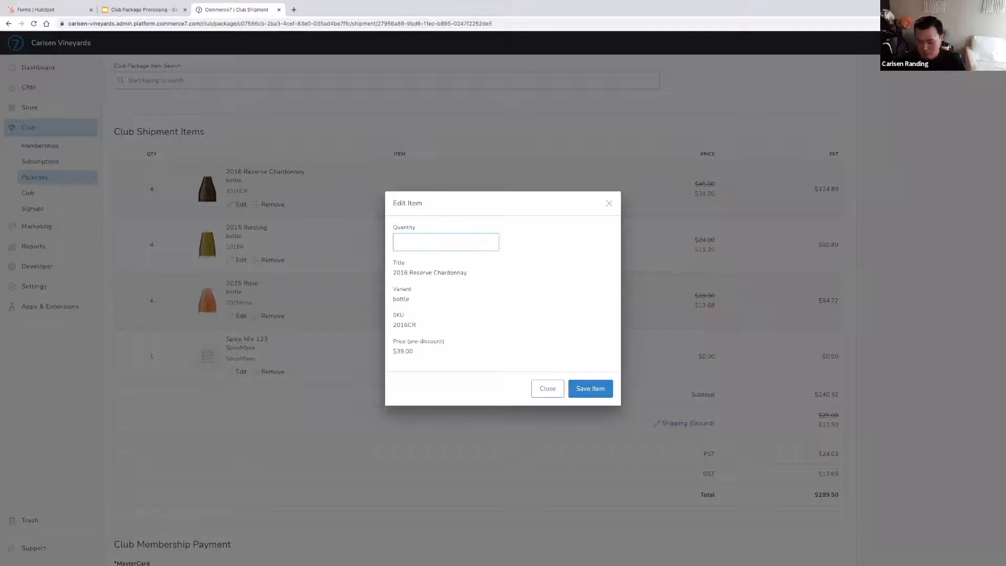
type("5")
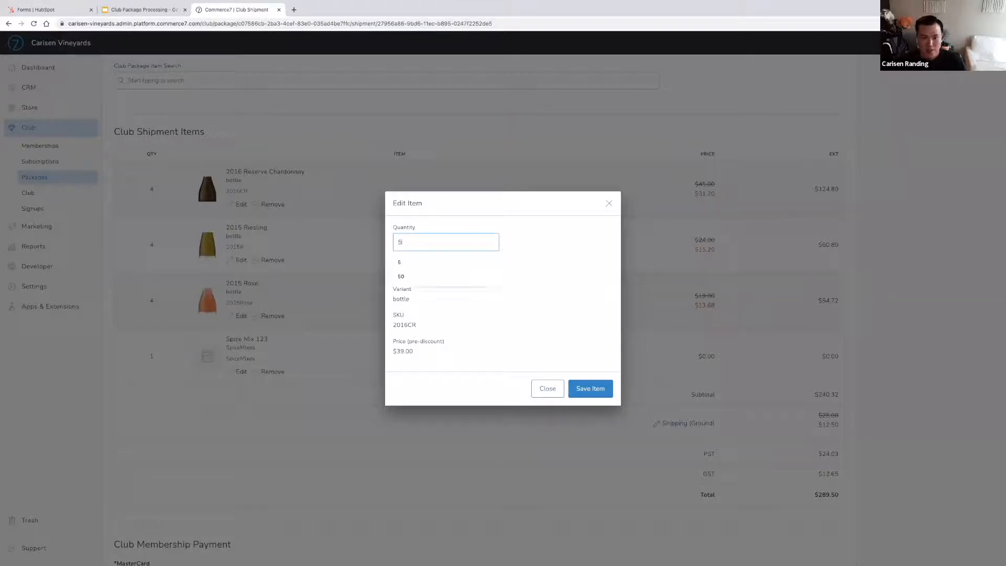
left_click(575, 389)
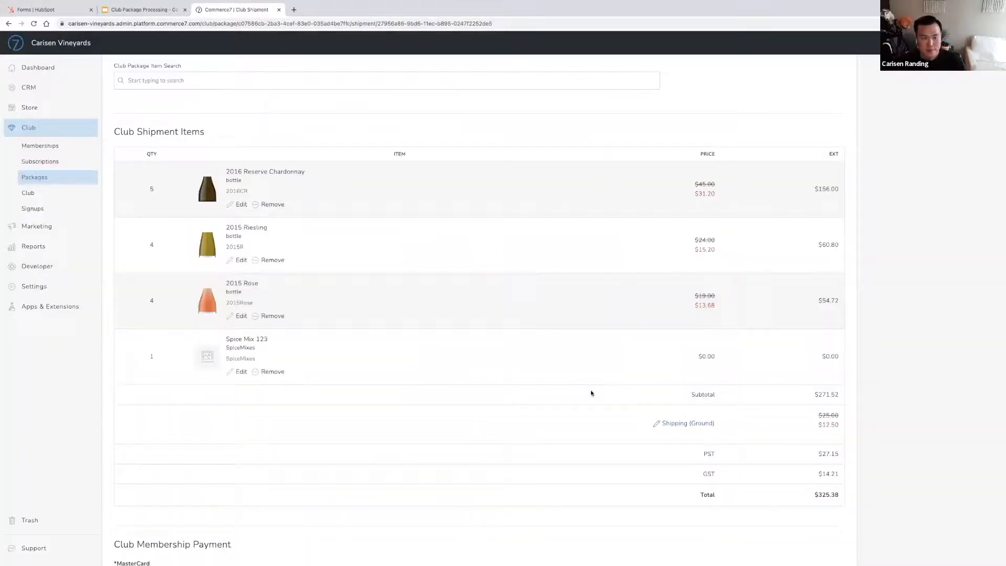
scroll(541, 387, "down", 5)
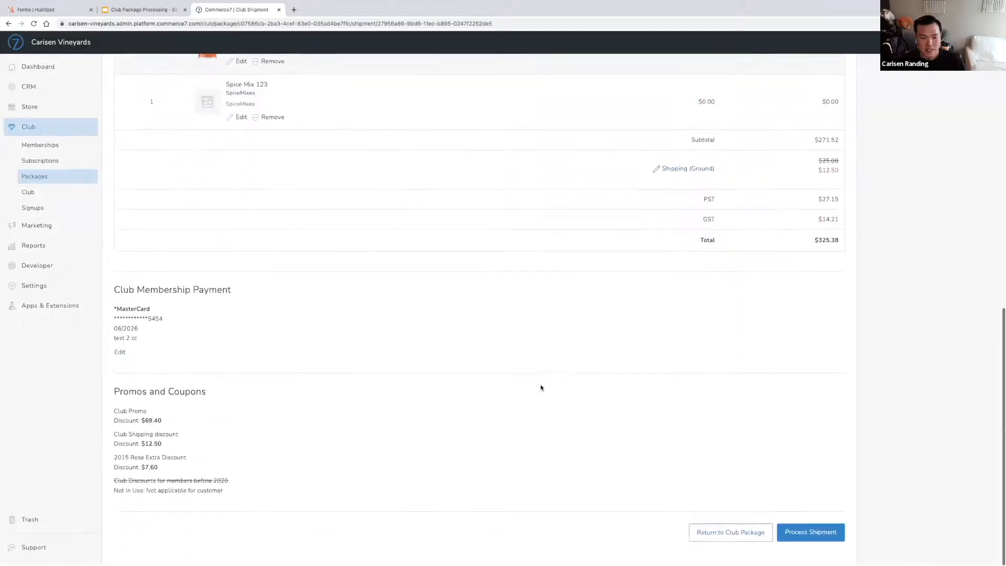
scroll(542, 388, "up", 10)
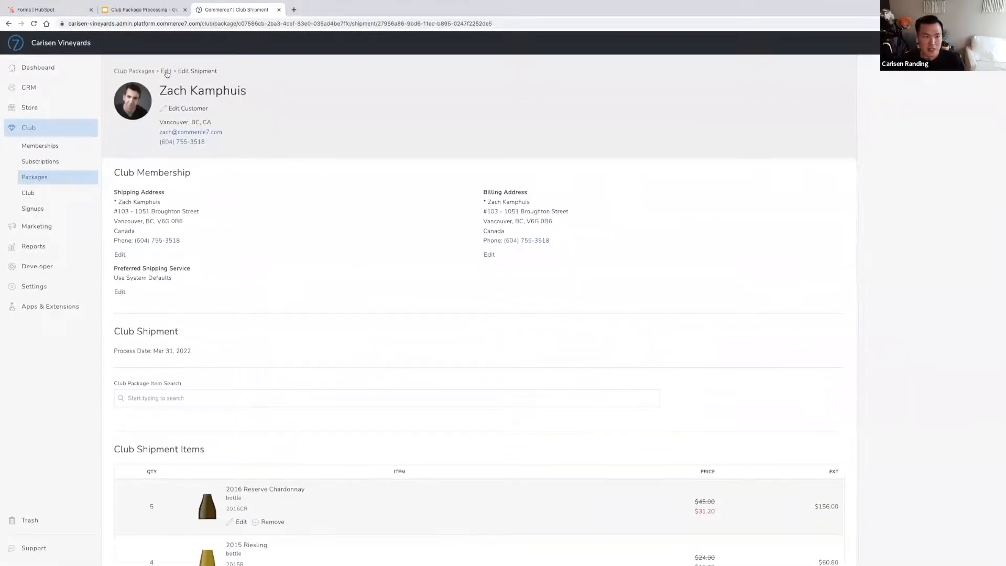
left_click(167, 72)
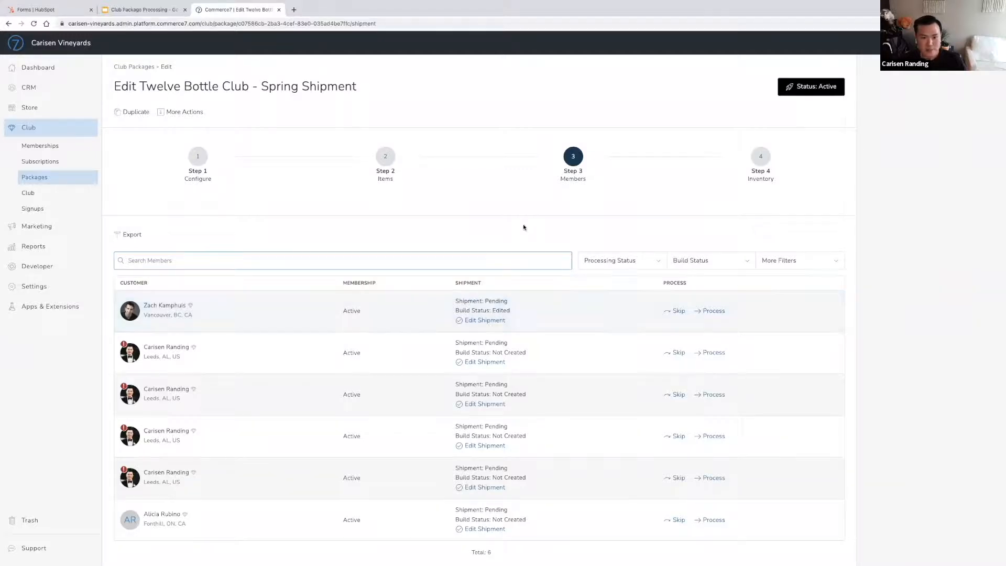
Step: Compare the default quantities of the package items with the items in the first listed member's shipment
left_click(388, 160)
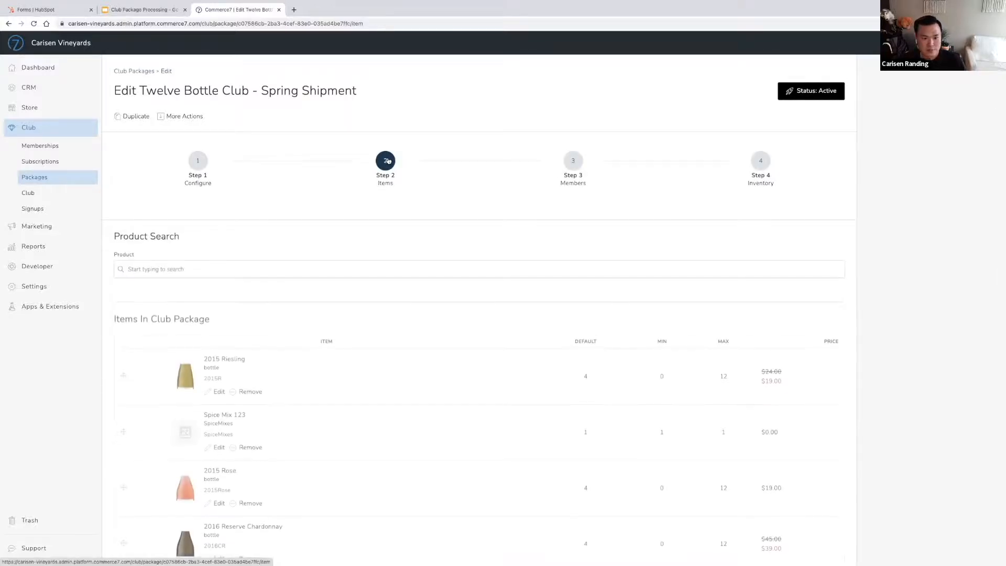
scroll(411, 172, "down", 3)
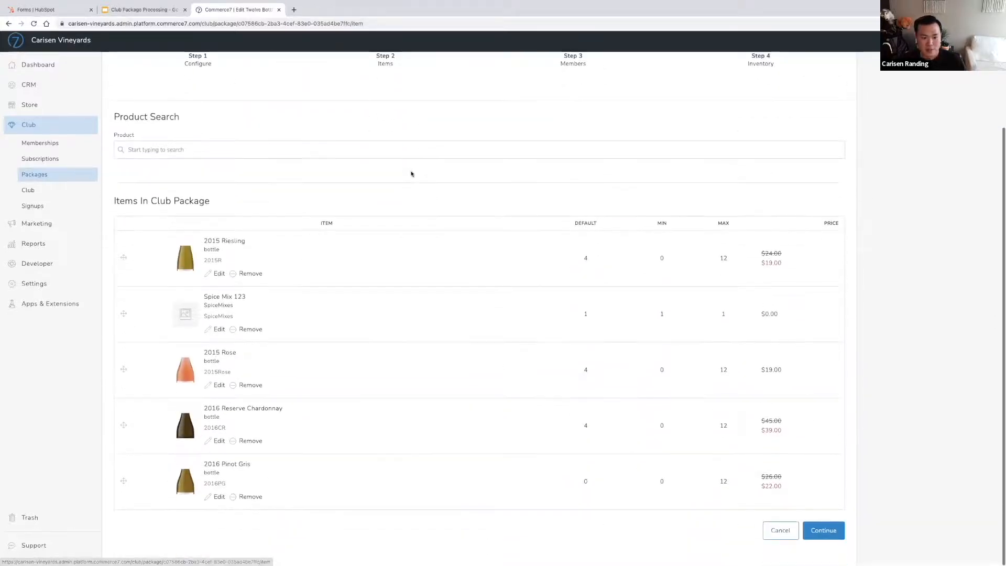
scroll(515, 167, "up", 1)
scroll(515, 168, "up", 2)
left_click(569, 158)
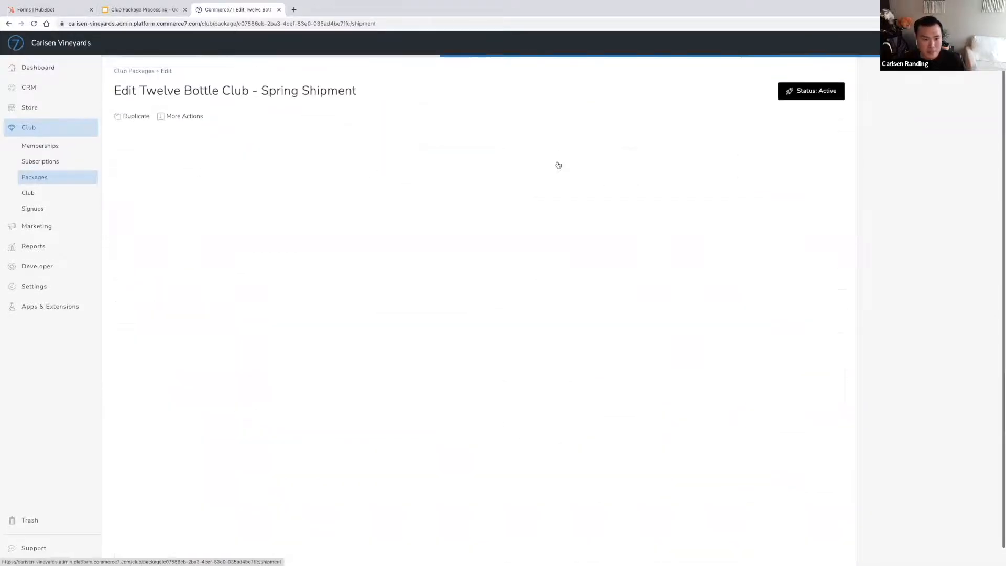
left_click(345, 327)
scroll(386, 330, "down", 5)
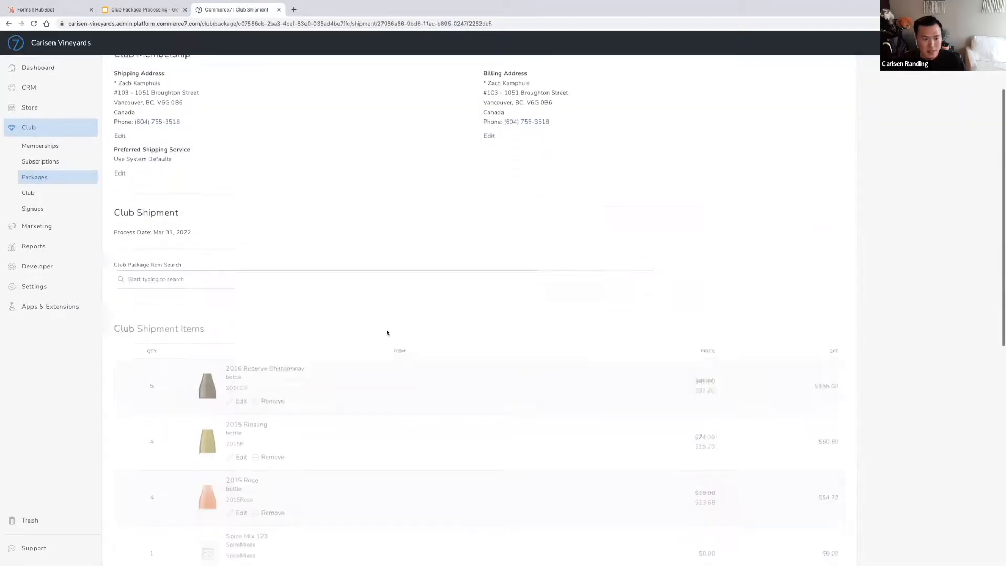
left_click(8, 24)
Step: Set the default quantity of the 2016 Reserve Chardonnay in the club package to 1
left_click(385, 161)
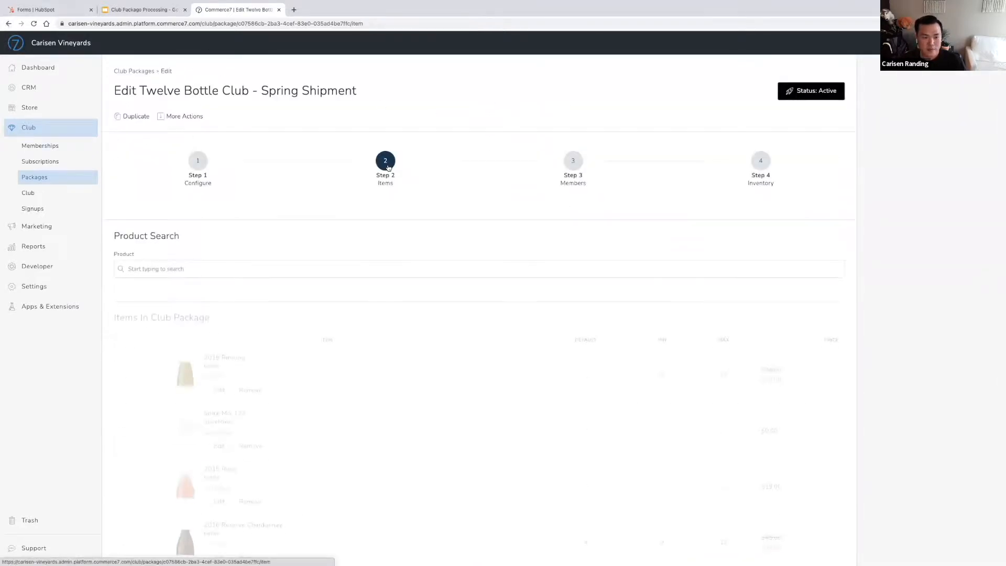
scroll(388, 167, "down", 1)
scroll(388, 167, "down", 2)
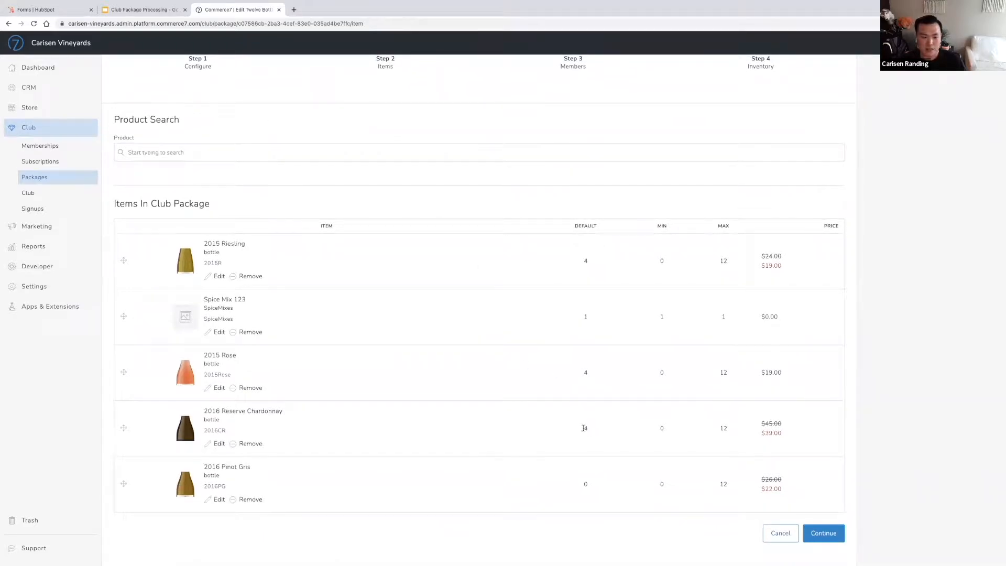
left_click(218, 444)
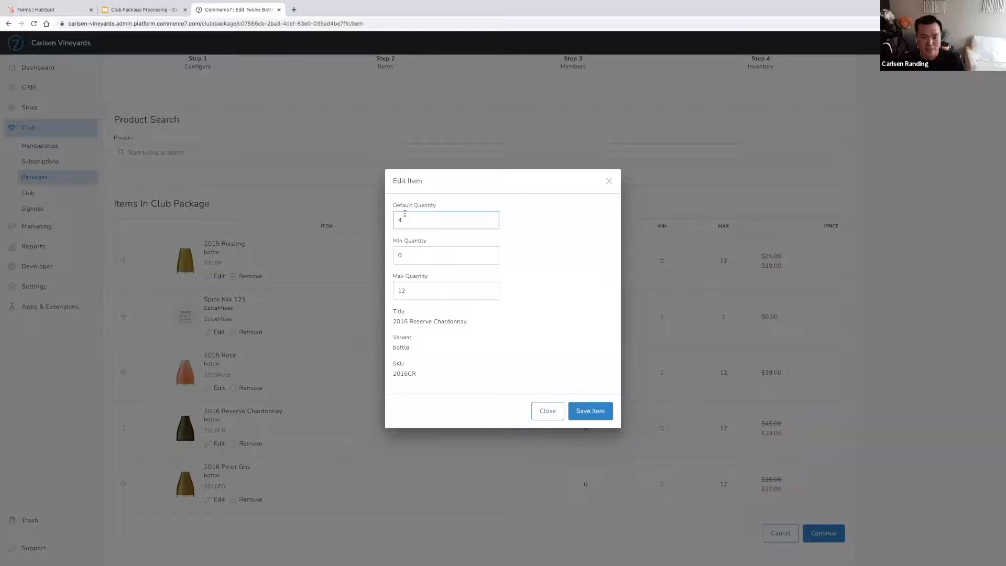
double_click(405, 219)
type("1")
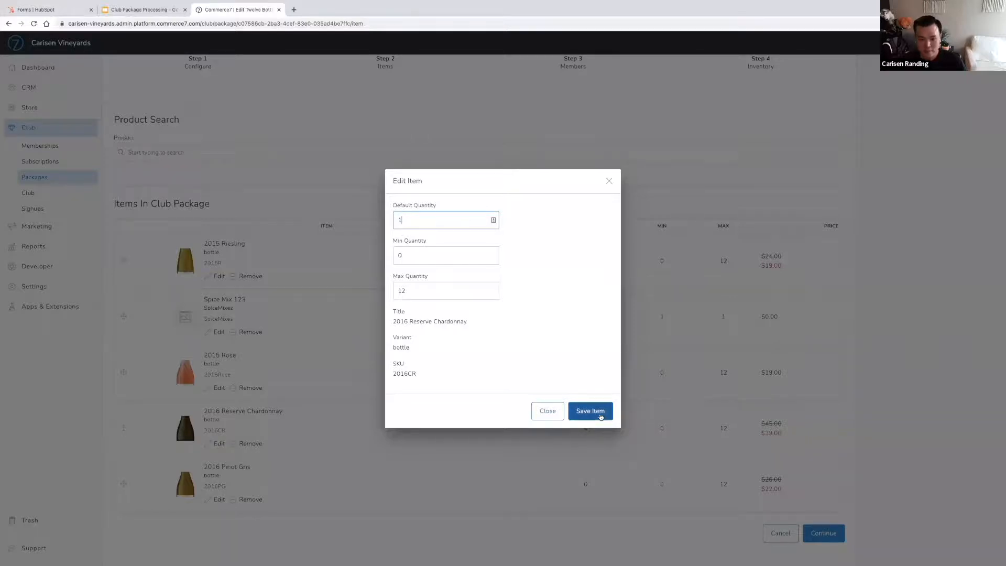
left_click(601, 416)
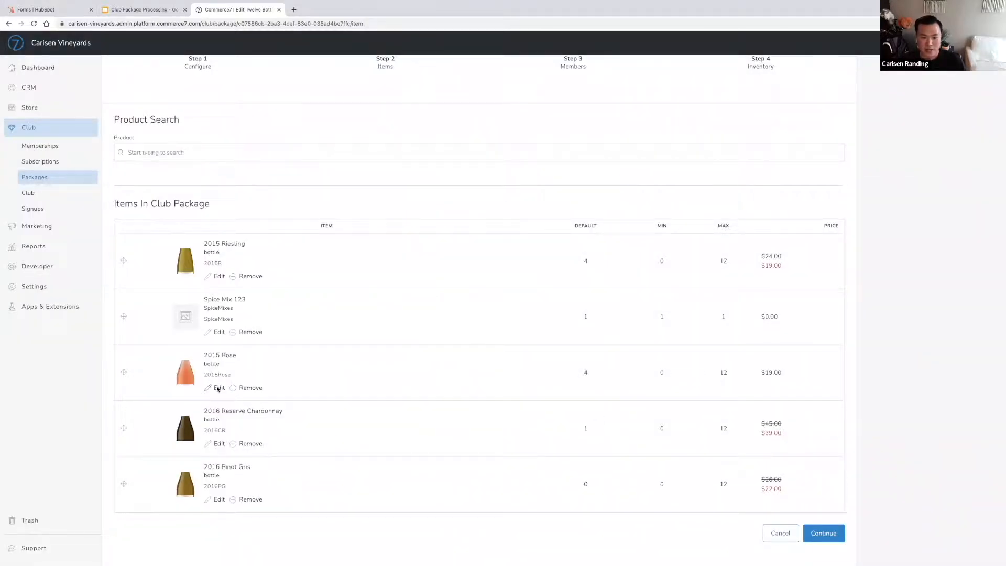
Step: Set the default quantity of the 2015 Rose in the club package to 7
left_click(218, 389)
key("BackSpace")
type("7")
left_click(594, 415)
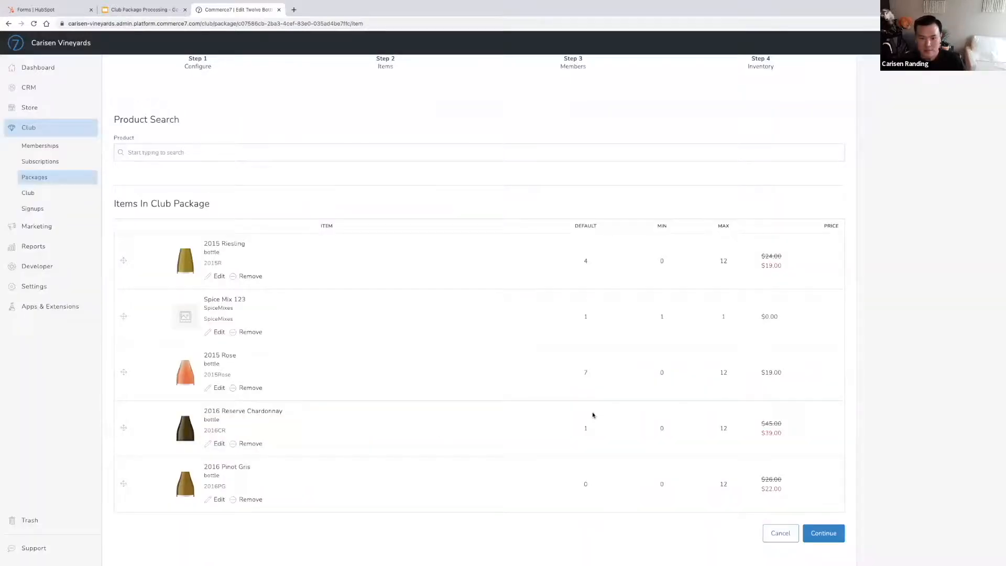
Step: Open the first listed member's edited shipment and check its item quantities against the changed package defaults
scroll(596, 368, "up", 2)
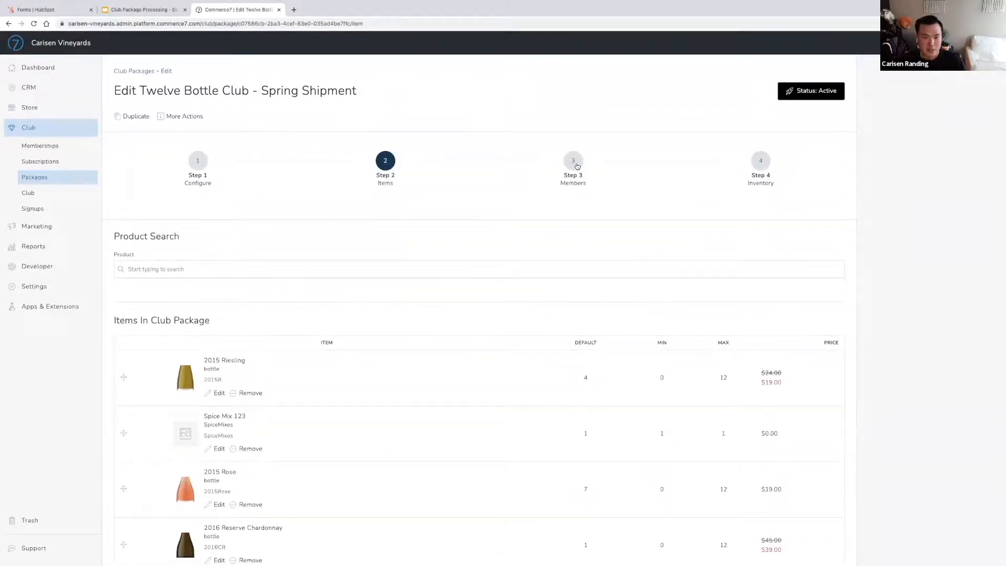
left_click(577, 166)
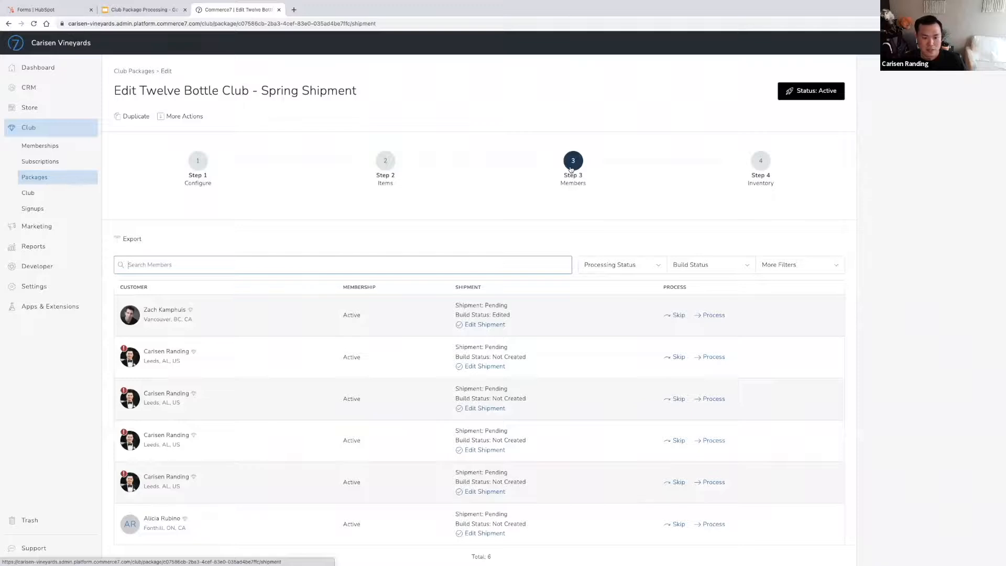
scroll(321, 405, "down", 1)
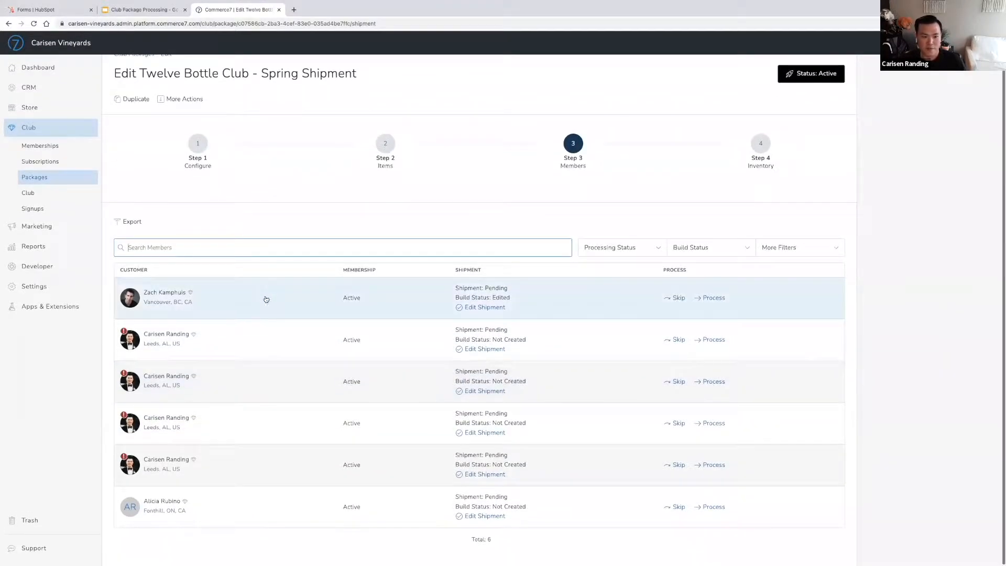
left_click(352, 299)
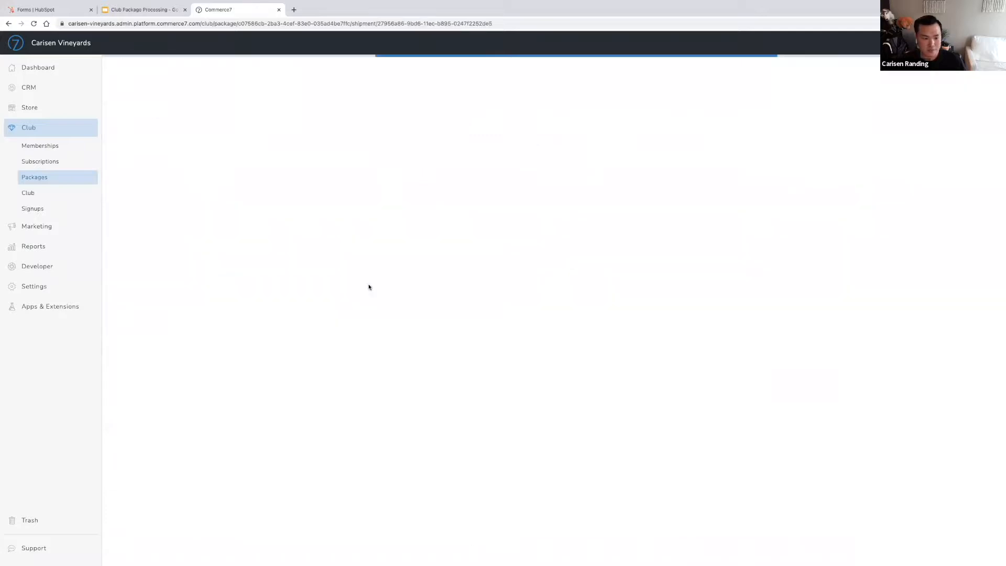
scroll(393, 257, "down", 5)
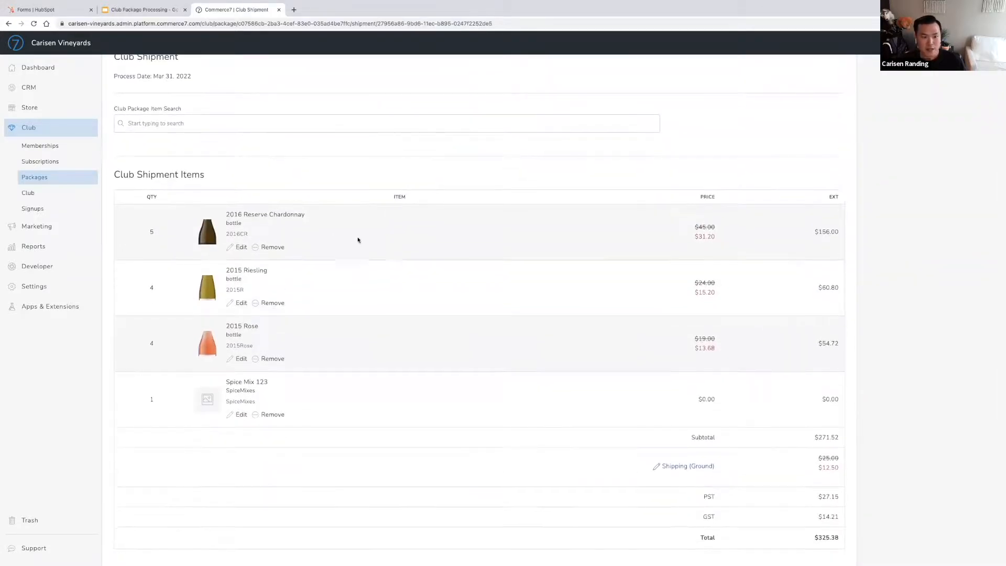
scroll(465, 265, "down", 5)
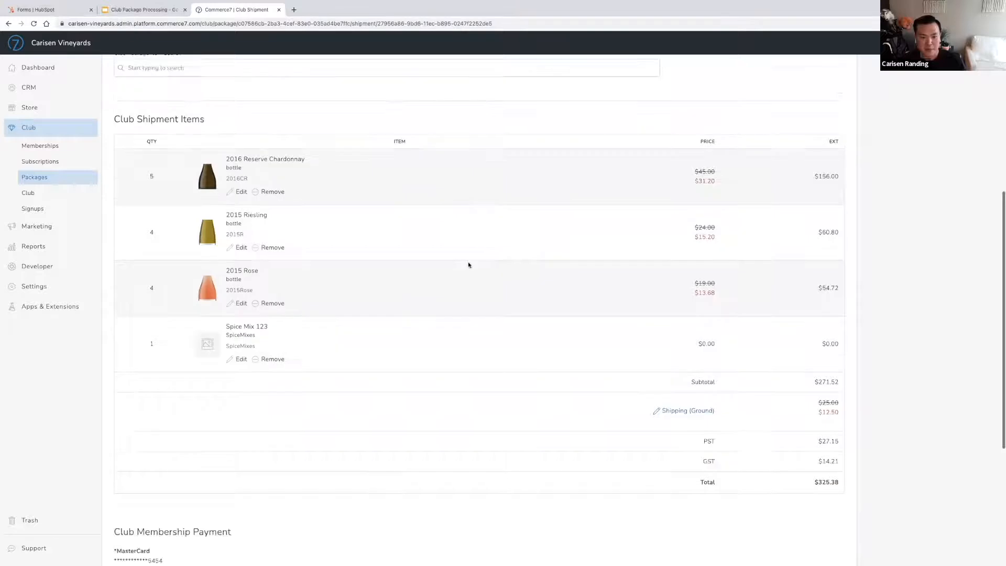
Step: Review the item quantities, prices and membership details in the first listed member's edited shipment
scroll(465, 265, "up", 2)
scroll(459, 265, "up", 1)
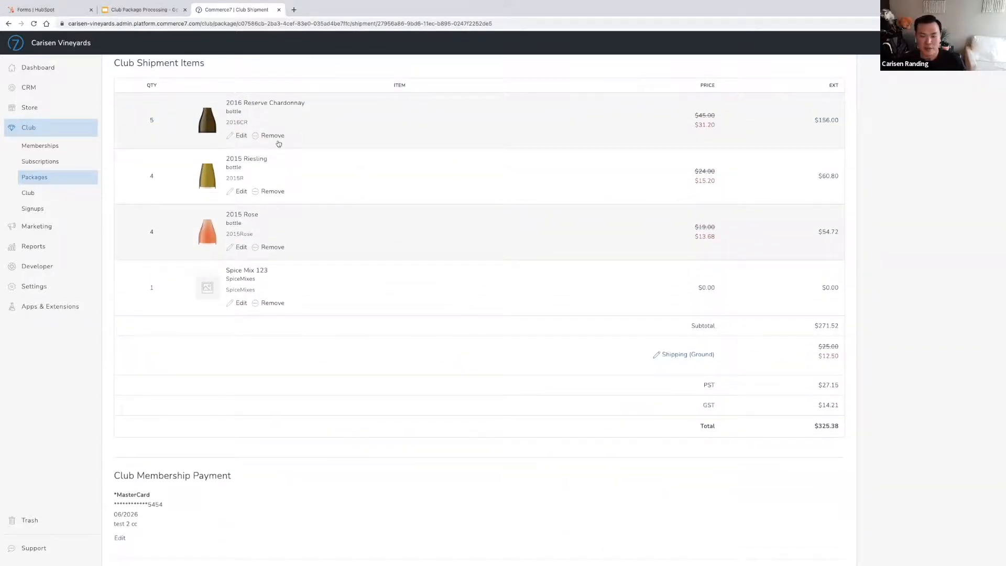
scroll(293, 152, "up", 8)
scroll(299, 156, "down", 10)
scroll(322, 160, "down", 2)
scroll(318, 162, "up", 6)
scroll(318, 162, "up", 4)
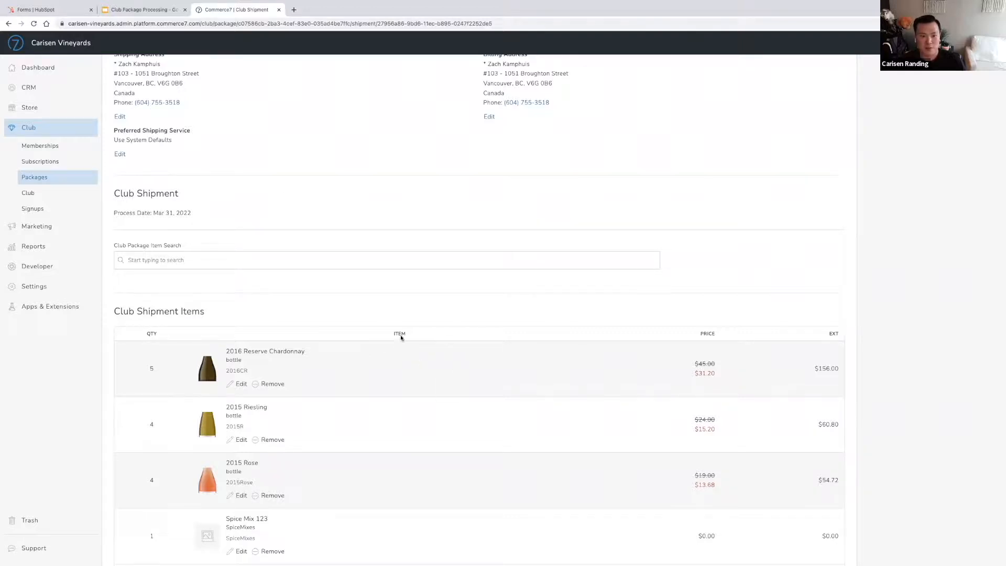
scroll(451, 337, "down", 3)
Step: Return to the package's member list and check the item quantities in the last listed member's not-yet-created shipment
left_click(9, 23)
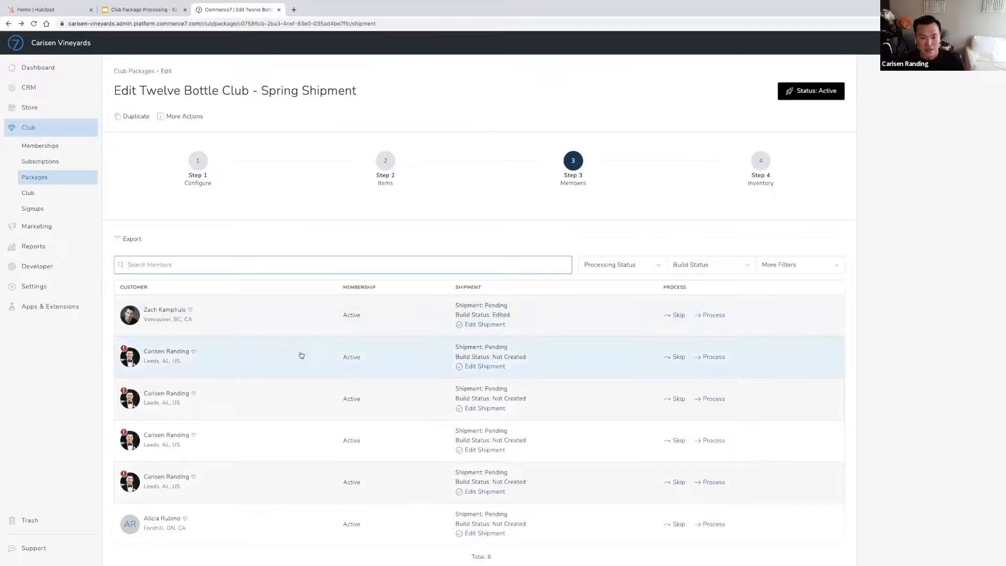
scroll(277, 435, "down", 1)
left_click(253, 514)
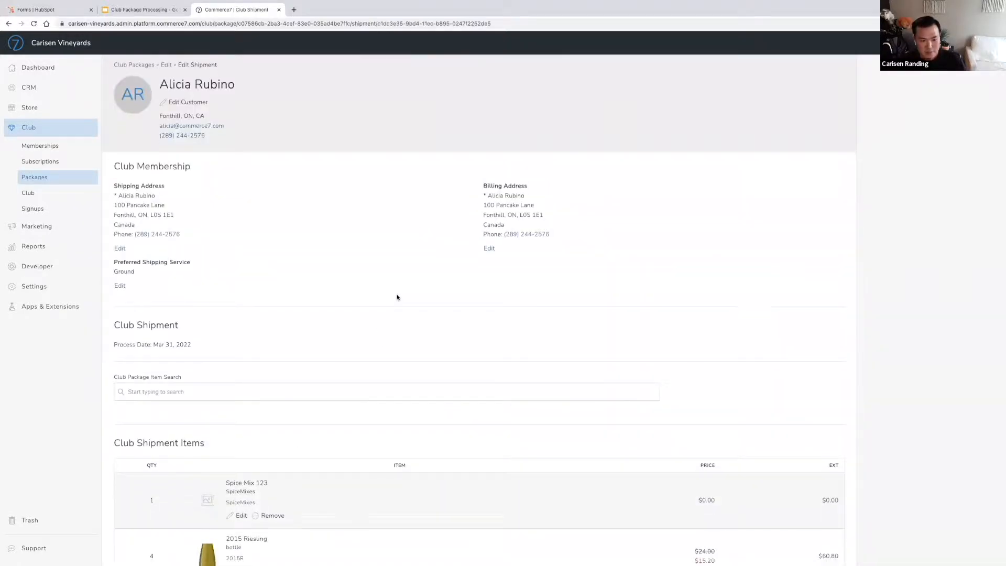
scroll(397, 277, "down", 4)
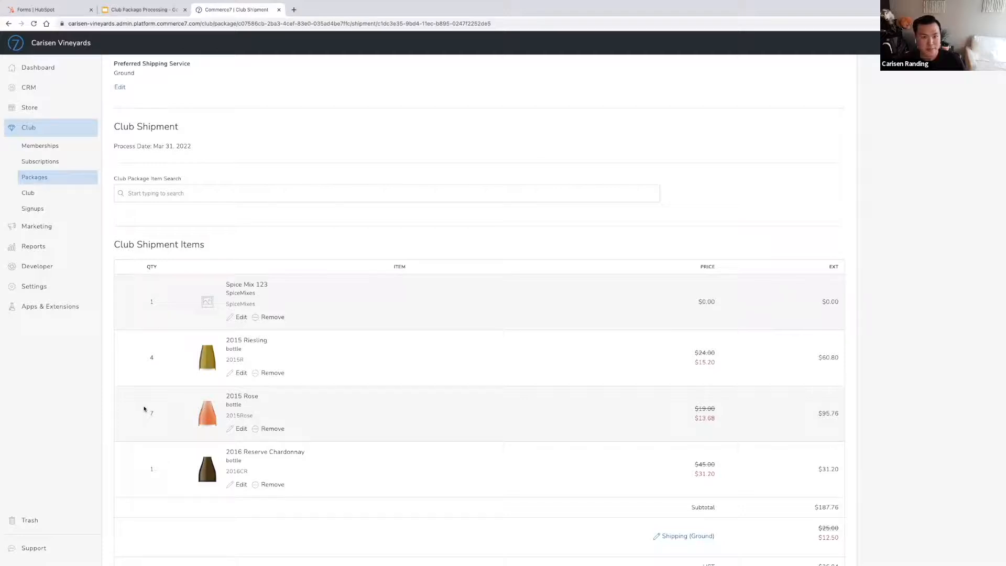
scroll(353, 407, "up", 2)
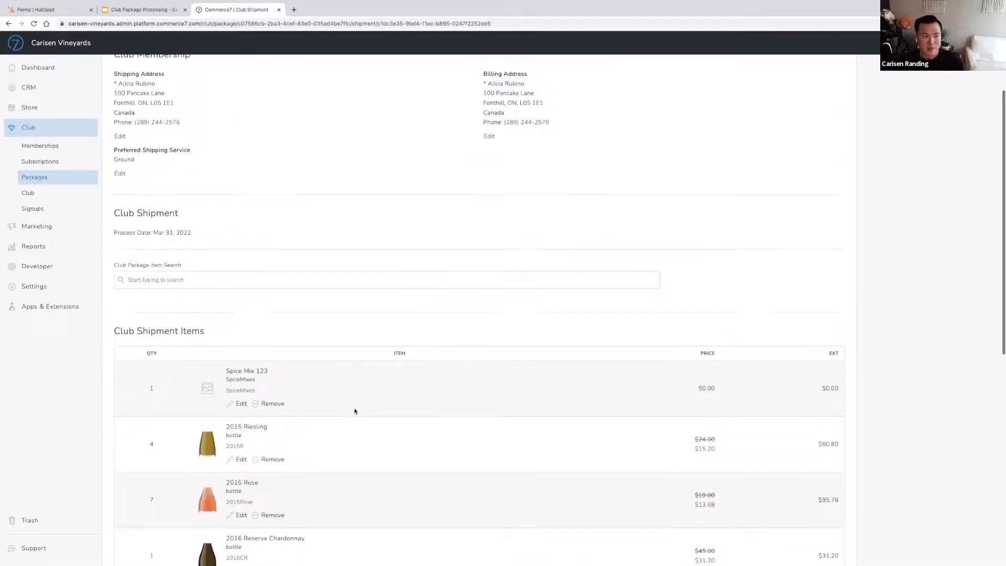
Step: Reopen the Twelve Bottle Club - Spring Shipment package, check the inventory needed to complete processing, and return to its items
left_click(45, 180)
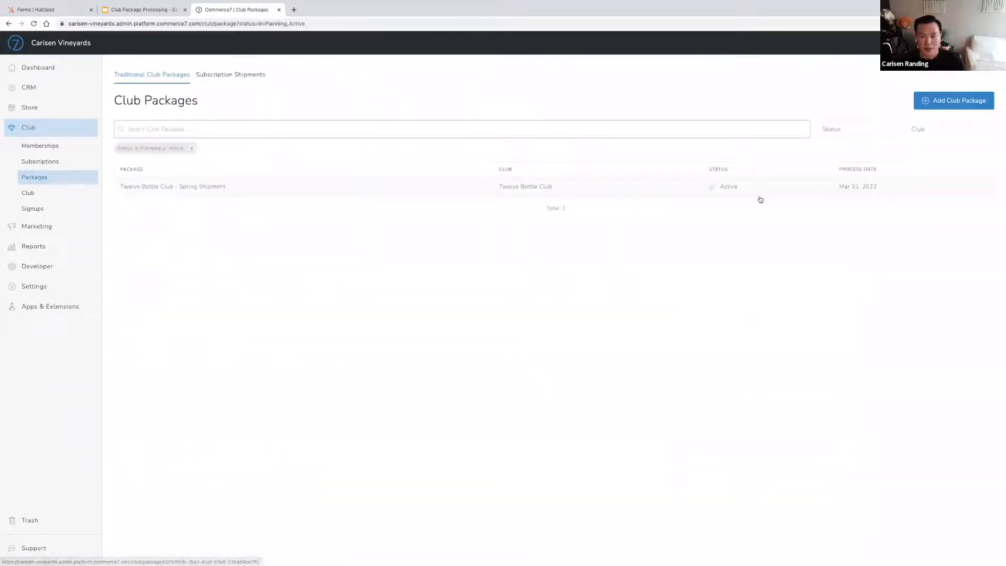
left_click(728, 197)
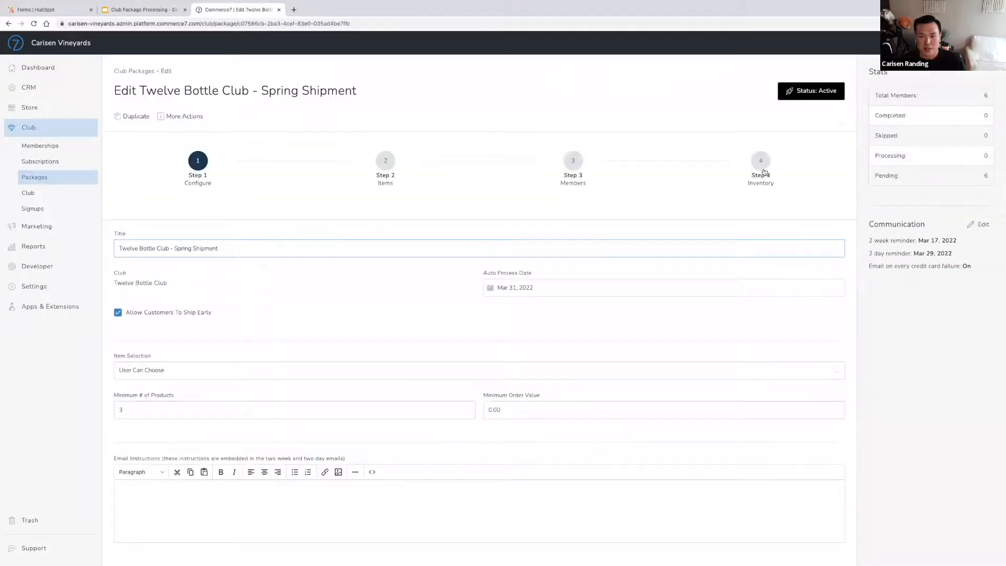
left_click(762, 168)
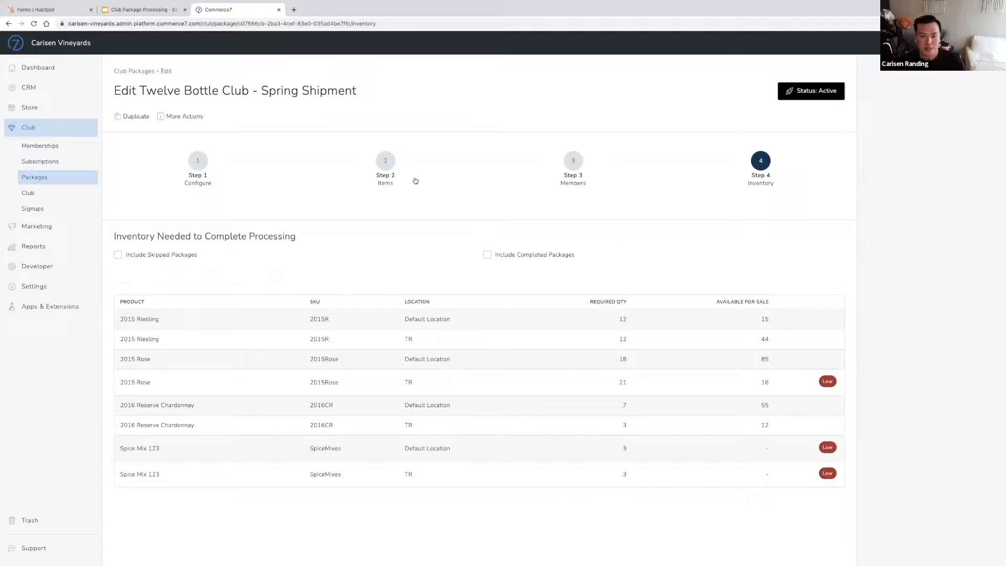
left_click(383, 167)
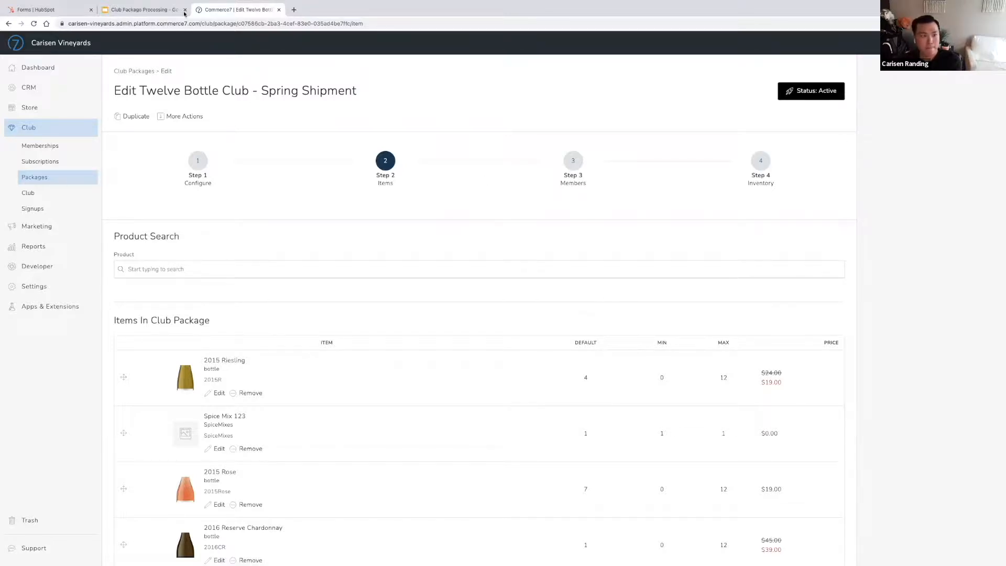
Step: Switch to the Club Package Processing presentation in Google Slides and present it from the Processing Club Package slide
left_click(155, 11)
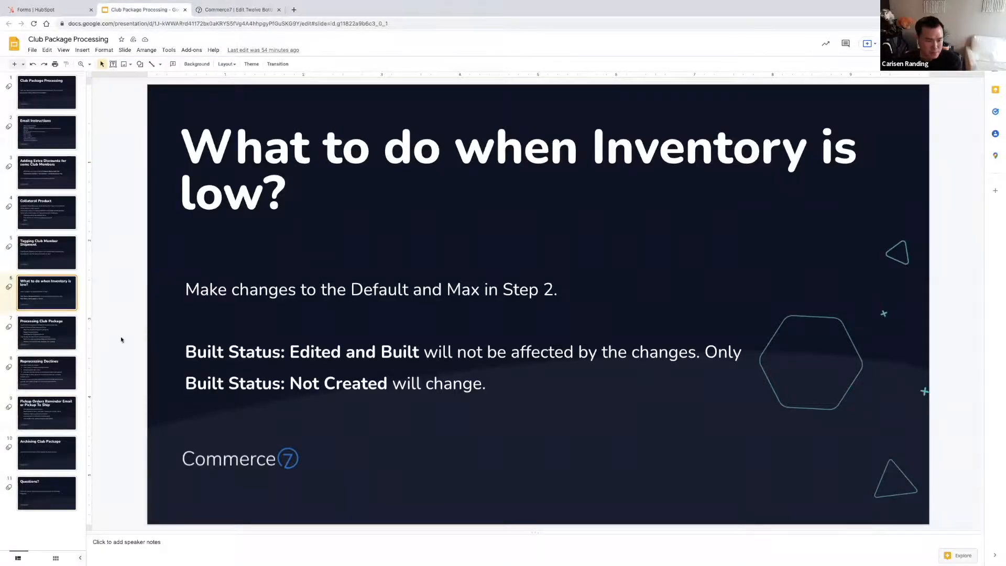
left_click(46, 339)
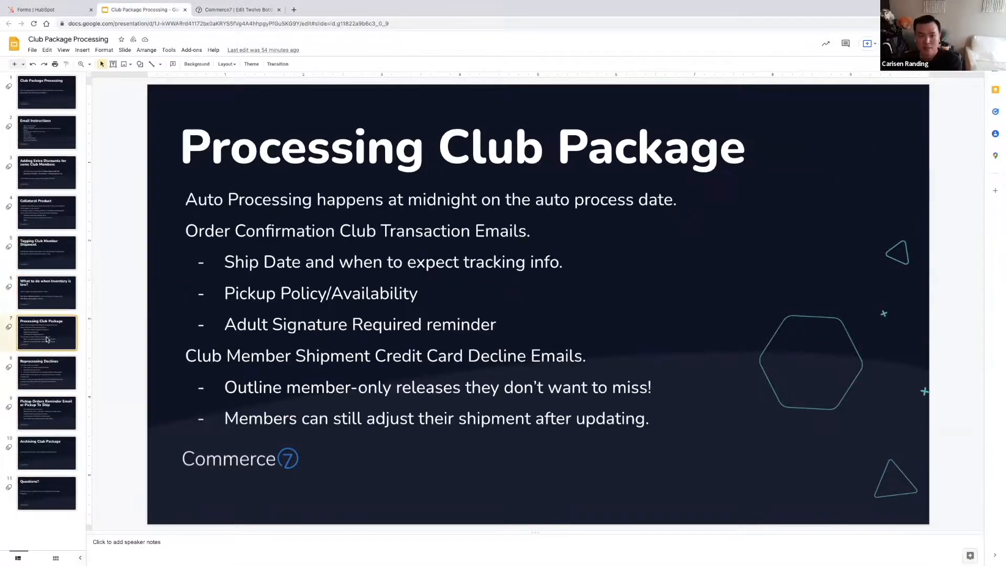
left_click(909, 44)
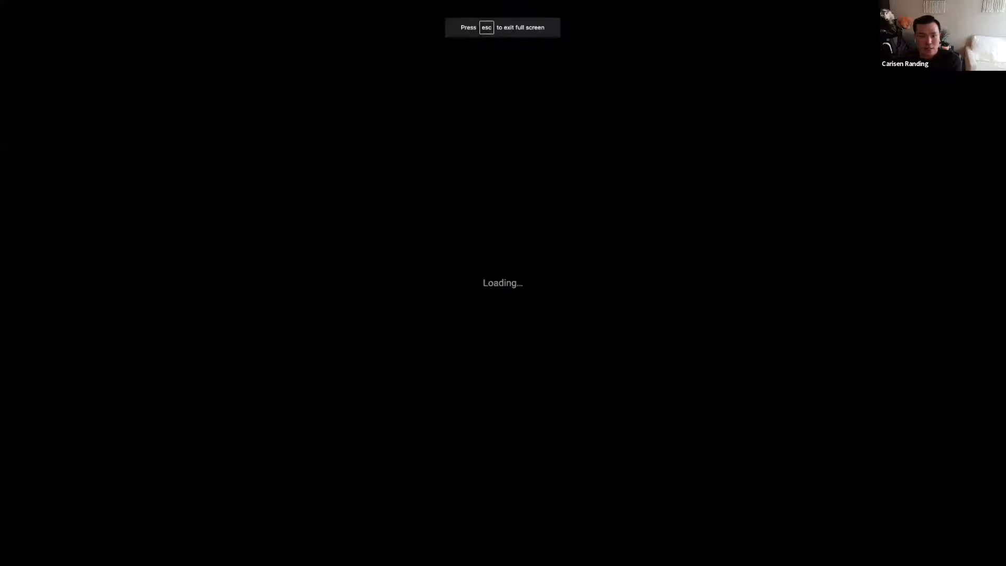
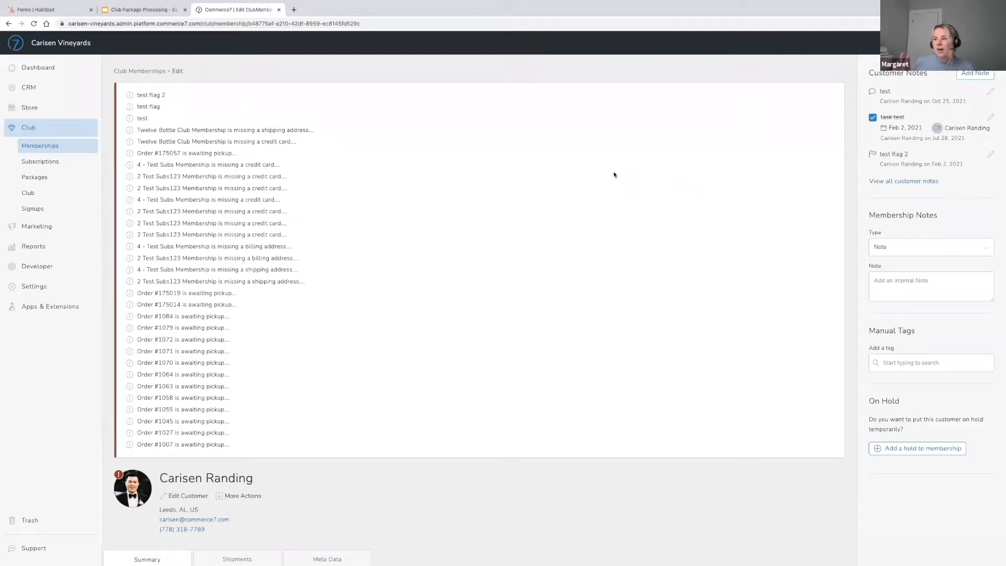
Step: Review the customer's Twelve Bottle Club membership summary and briefly check the Questions slide in Google Slides
scroll(613, 174, "down", 9)
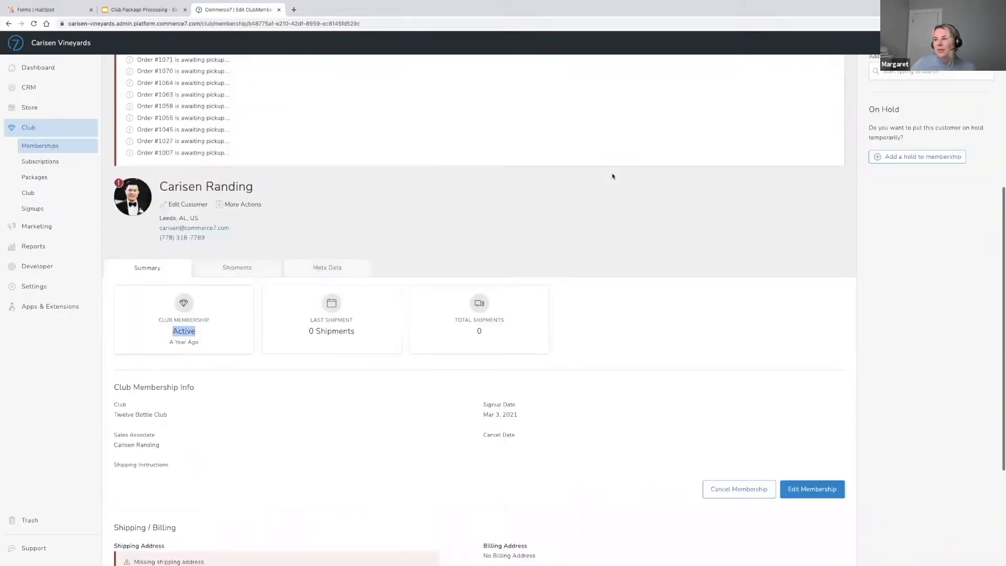
left_click(160, 10)
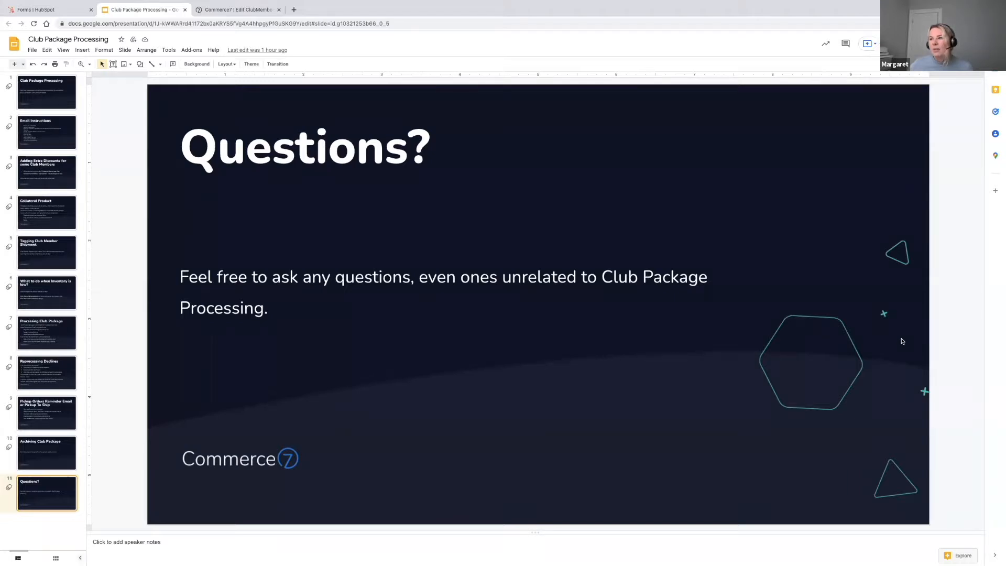
left_click(264, 12)
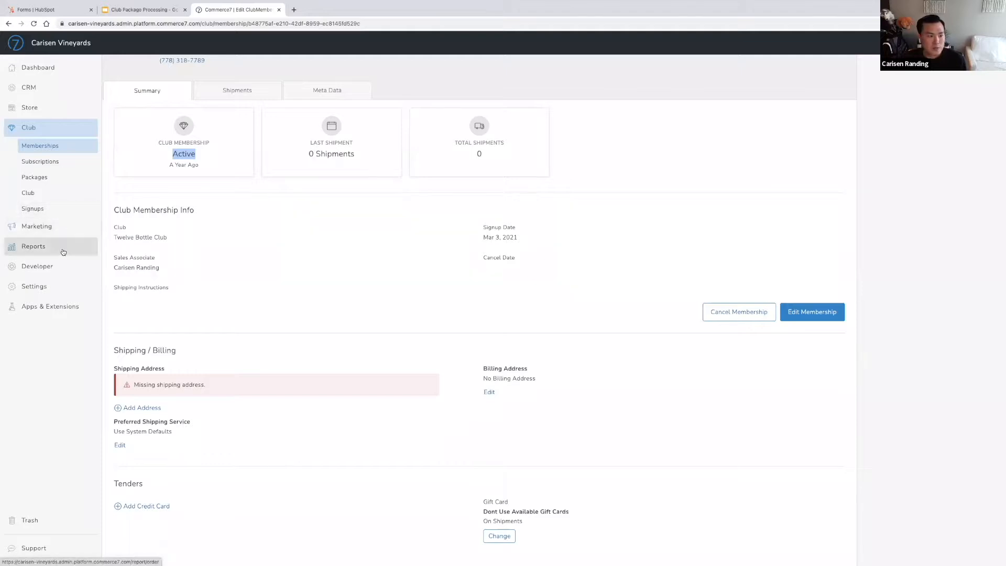
Step: Open the Club Member Shipment 2 Days Away transaction email from the settings
left_click(52, 285)
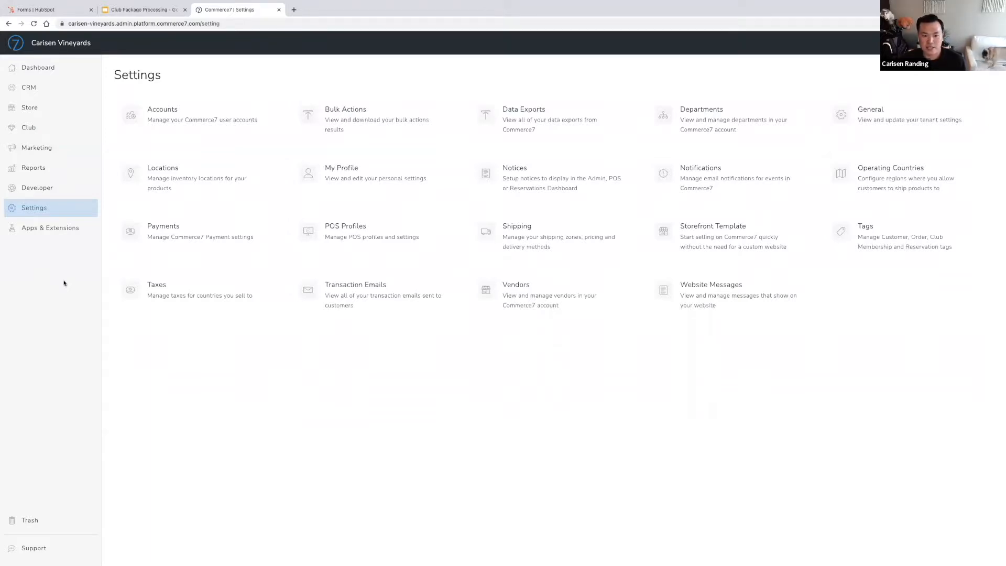
left_click(374, 302)
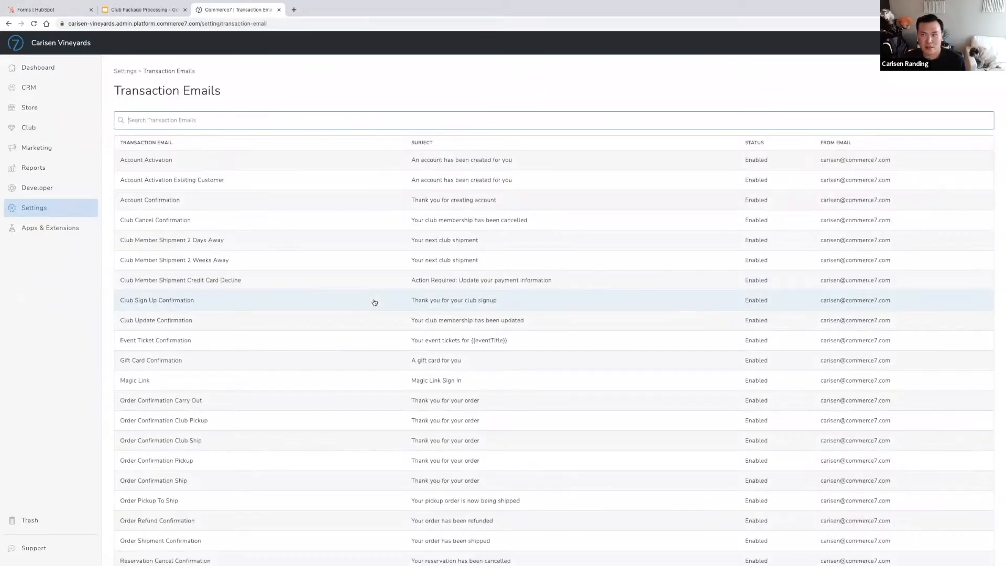
left_click(219, 244)
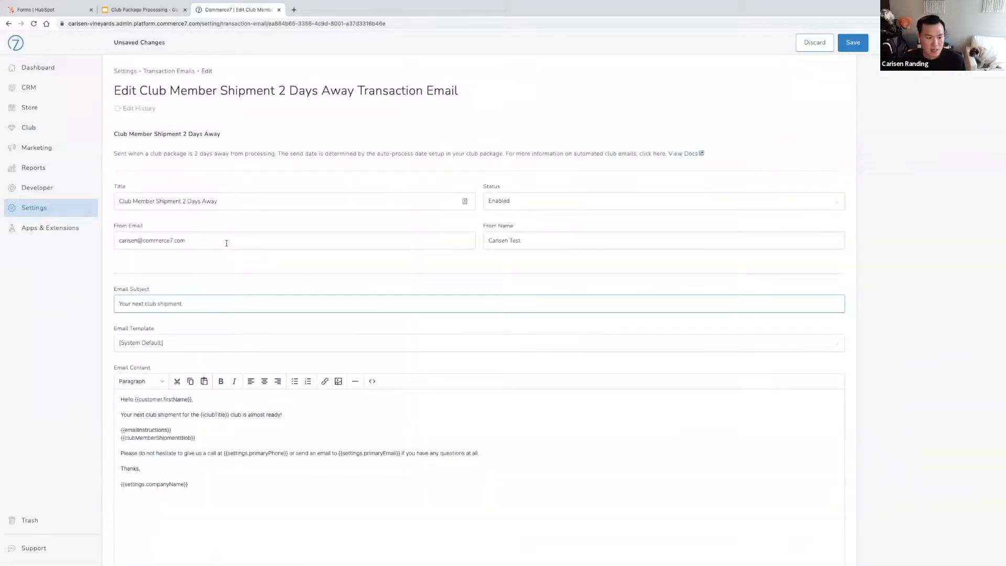
Step: Highlight the {{emailInstructions}} merge tag in the email content to point out where package instructions are inserted
scroll(226, 242, "down", 1)
left_click_drag(172, 380, 119, 382)
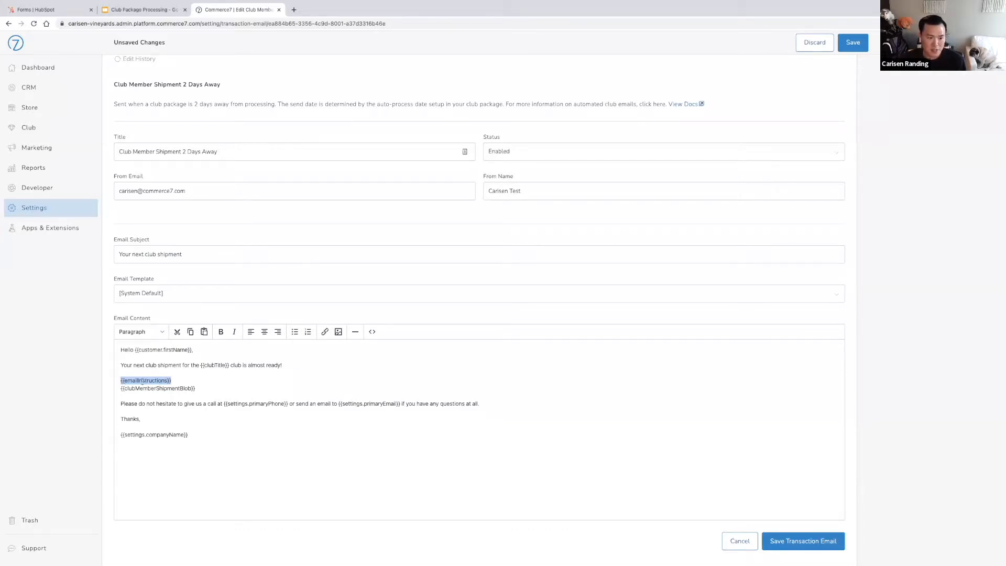
left_click(178, 381)
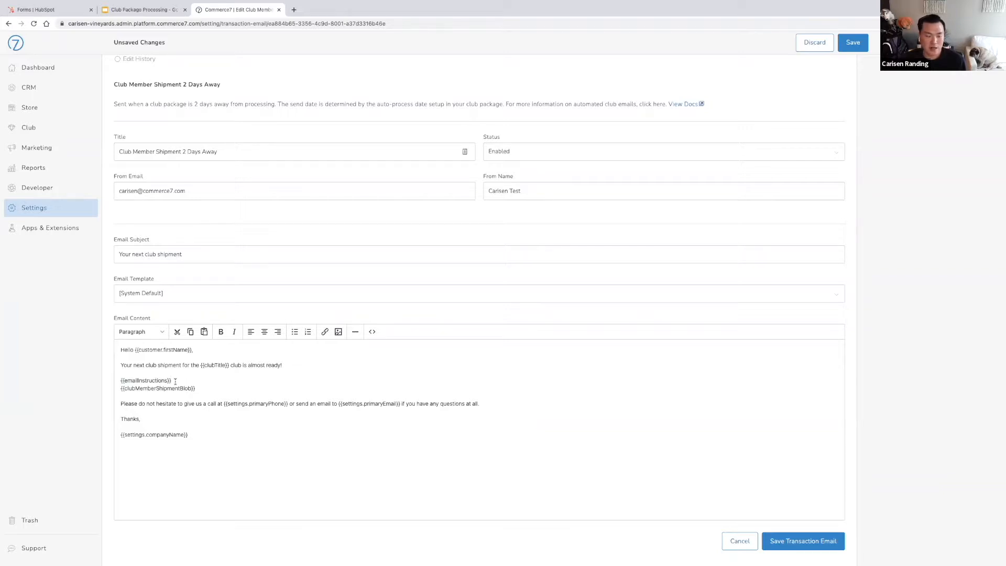
scroll(175, 381, "up", 2)
left_click_drag(174, 431, 120, 429)
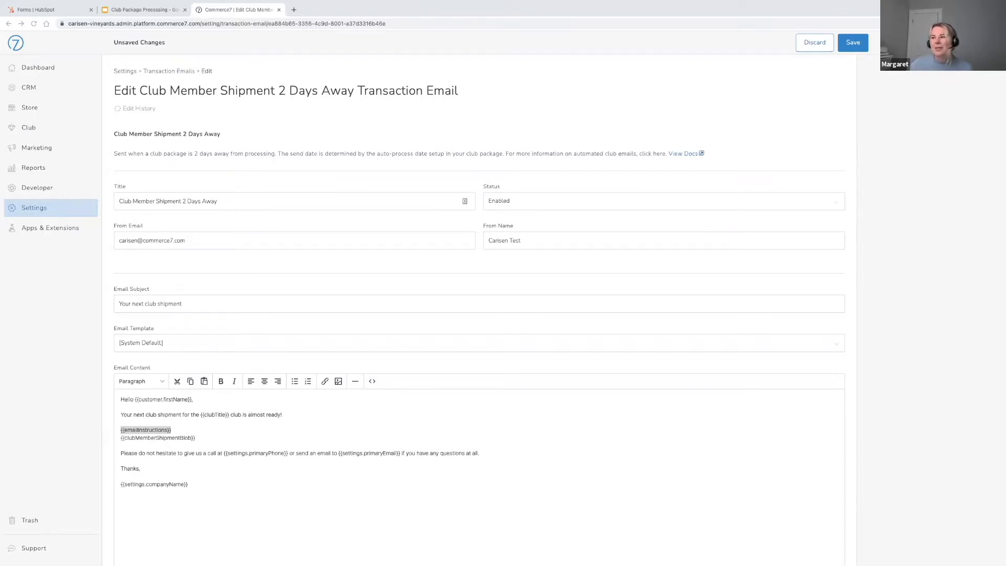
left_click(293, 9)
type("https://carisen-vineyards.template.commerce7.com/")
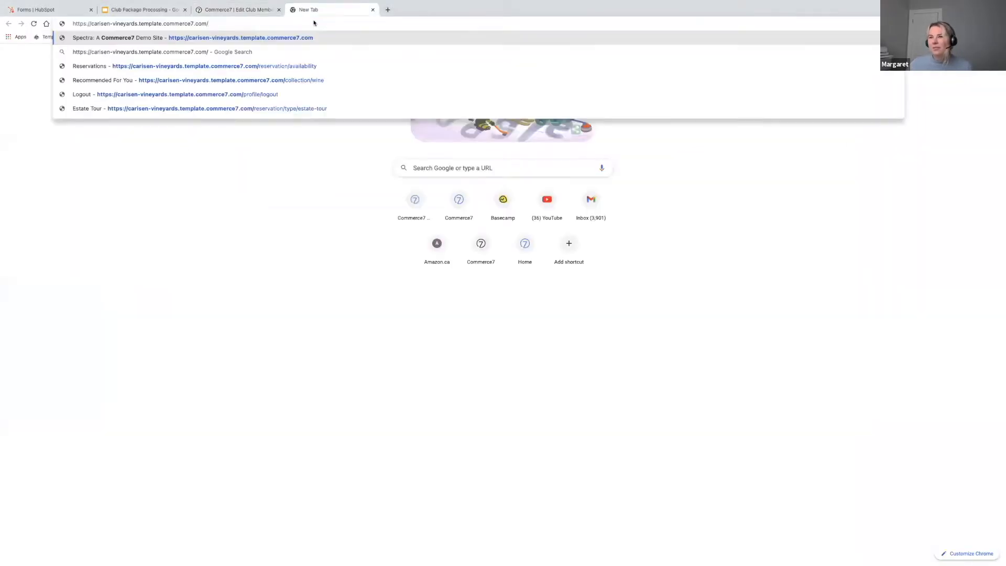
key("Return")
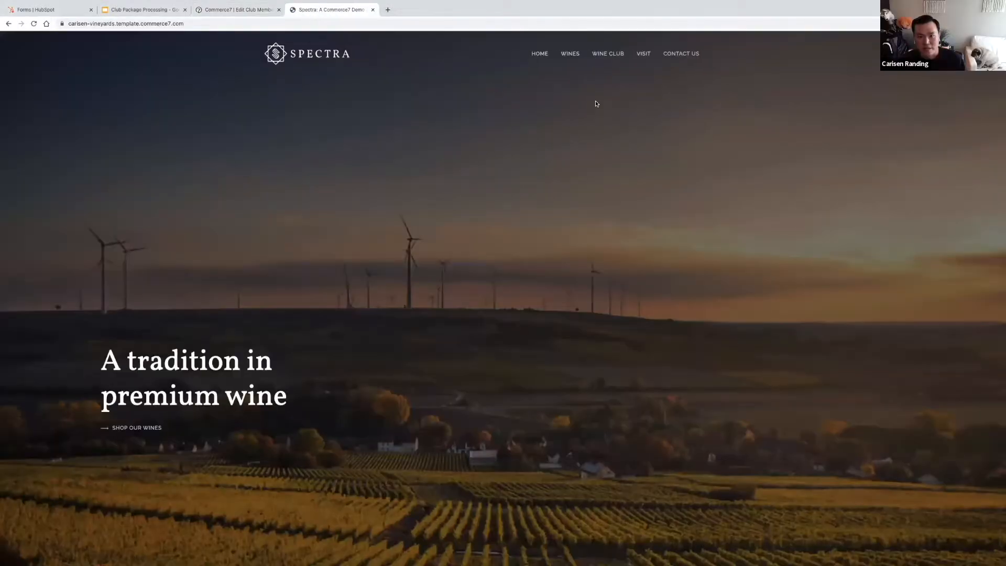
Step: Open the club memberships in the signed-in customer's account and find the Twelve Bottle Club with an adjustable shipment
left_click(661, 53)
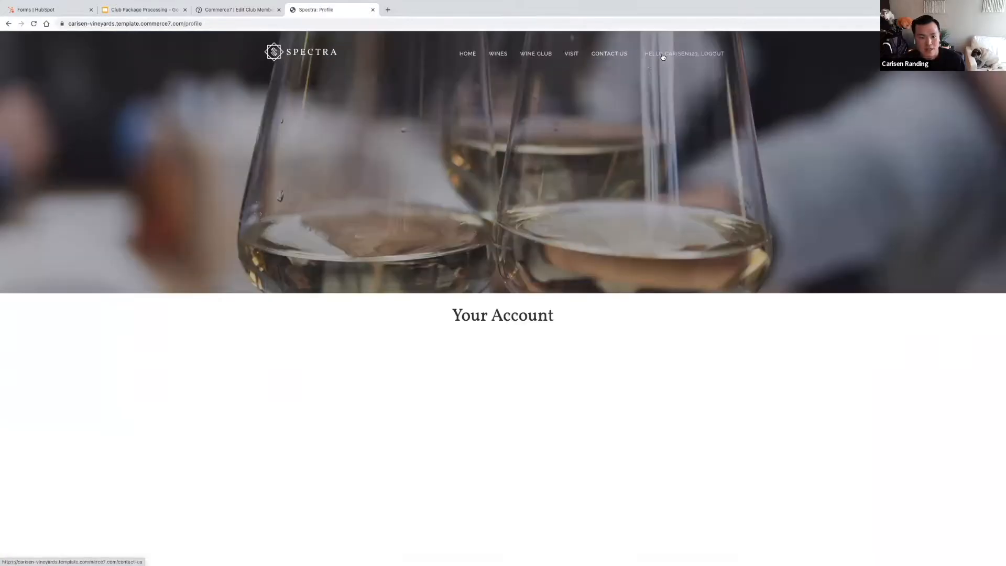
left_click(445, 341)
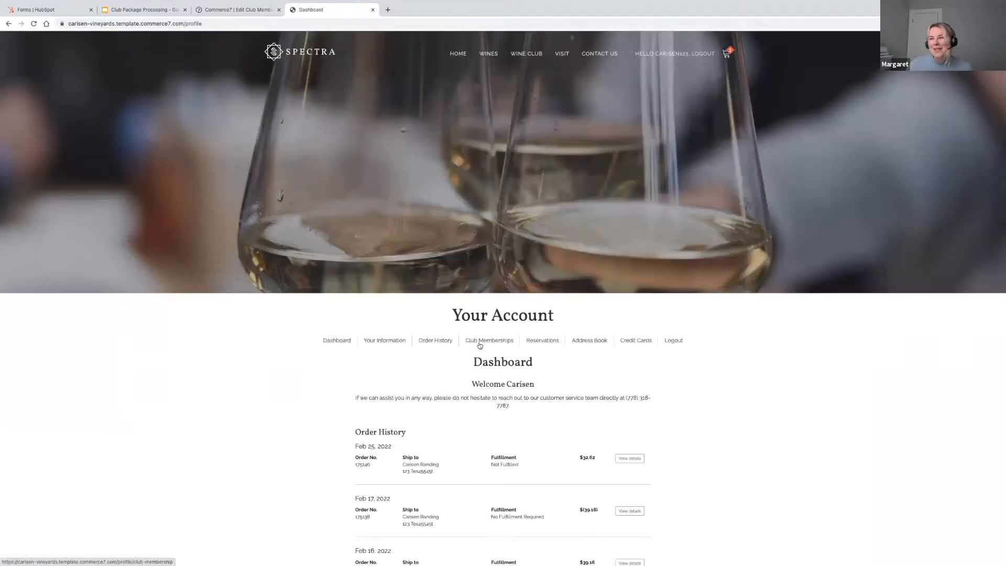
left_click(479, 344)
scroll(258, 237, "down", 9)
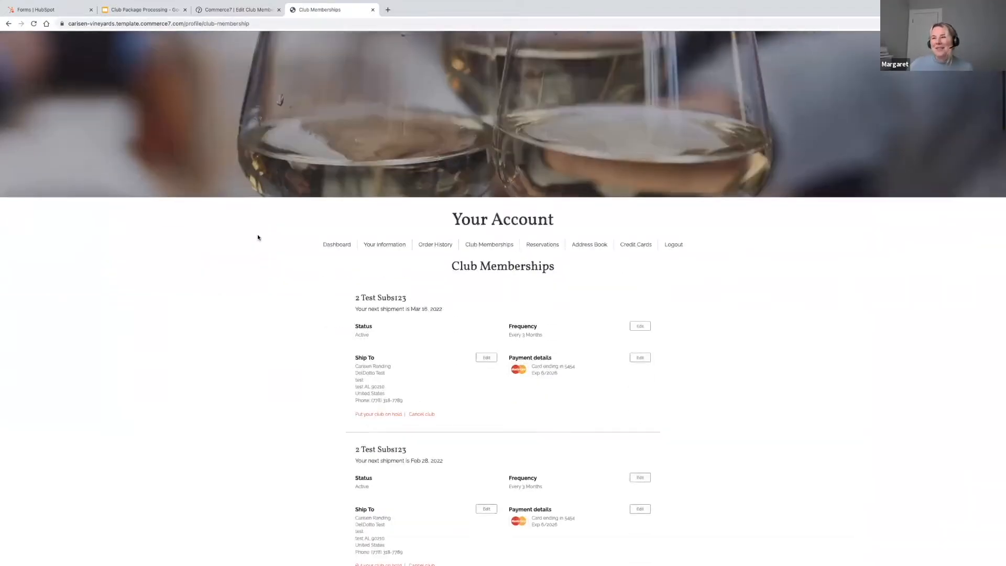
scroll(257, 237, "down", 2)
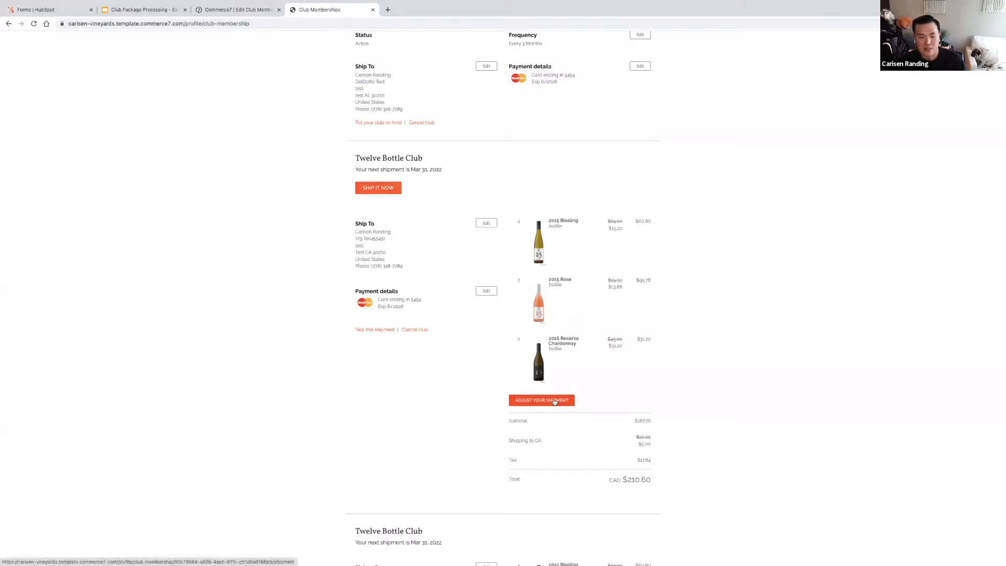
Step: Open the Twelve Bottle Club shipment for adjustment and review its personal details, club options and current items
left_click(555, 400)
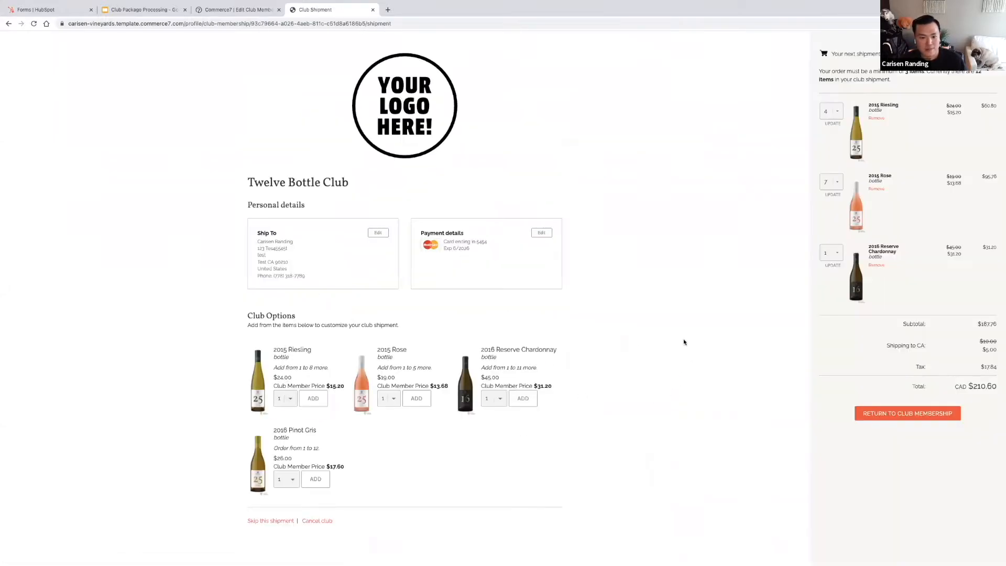
scroll(684, 341, "down", 1)
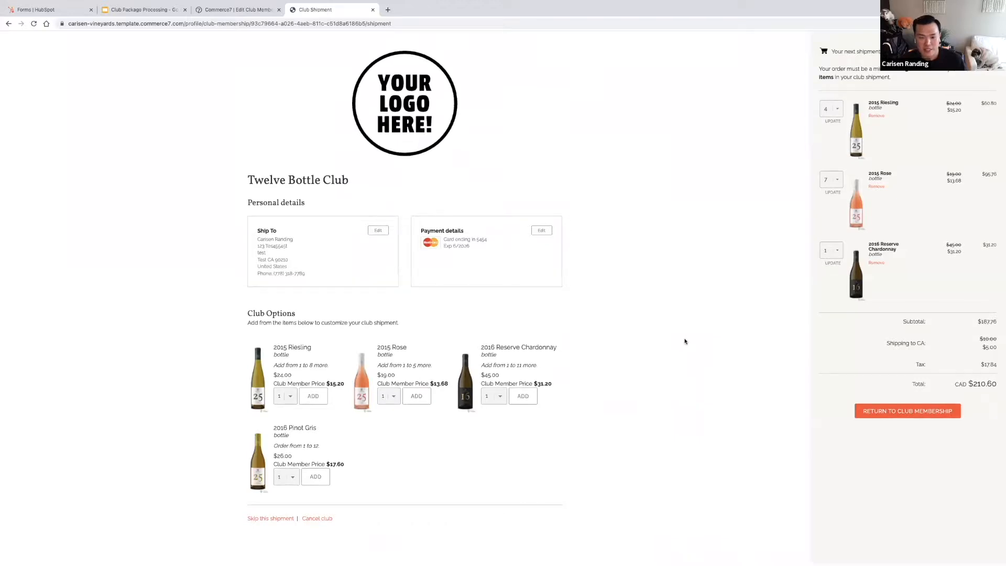
scroll(684, 341, "up", 1)
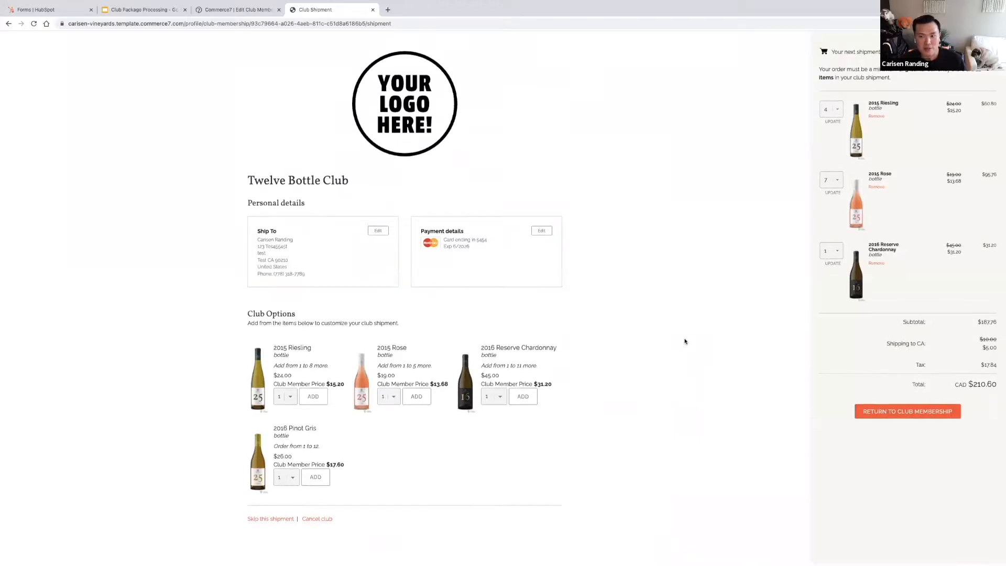
scroll(684, 341, "down", 1)
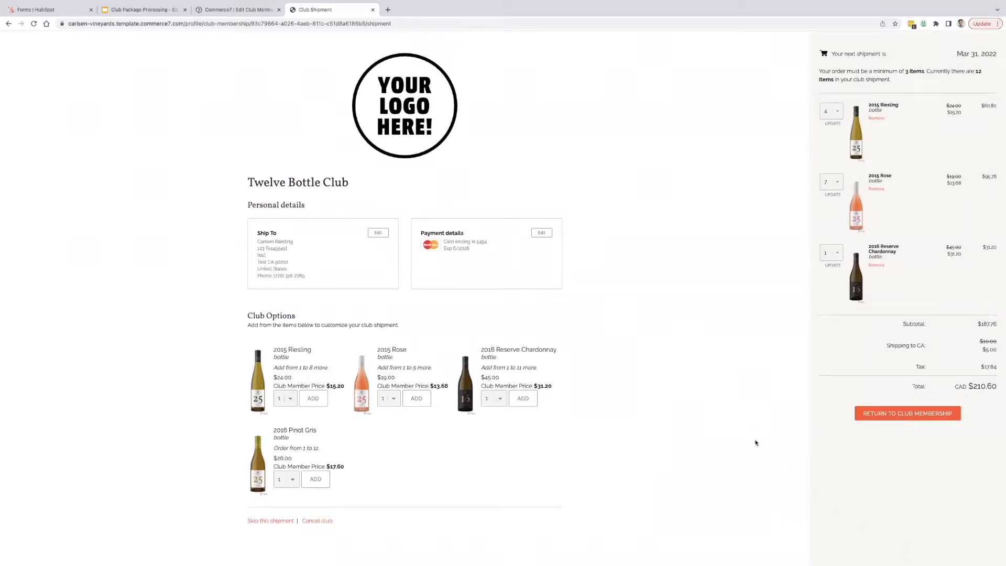
scroll(747, 435, "down", 1)
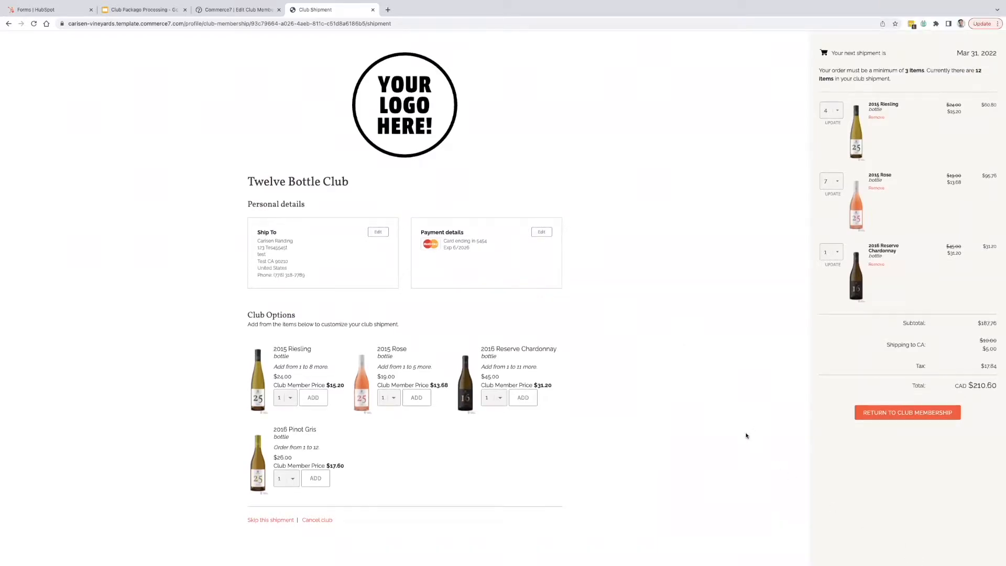
scroll(746, 435, "up", 1)
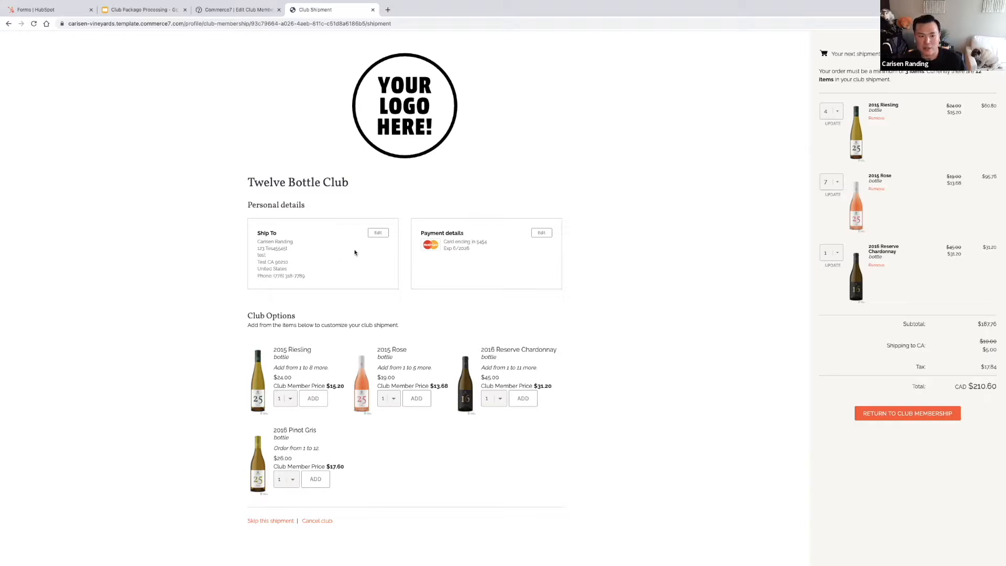
Step: View the Ship To choices for the shipment, close them without a selection, and return to Google Slides
left_click(378, 233)
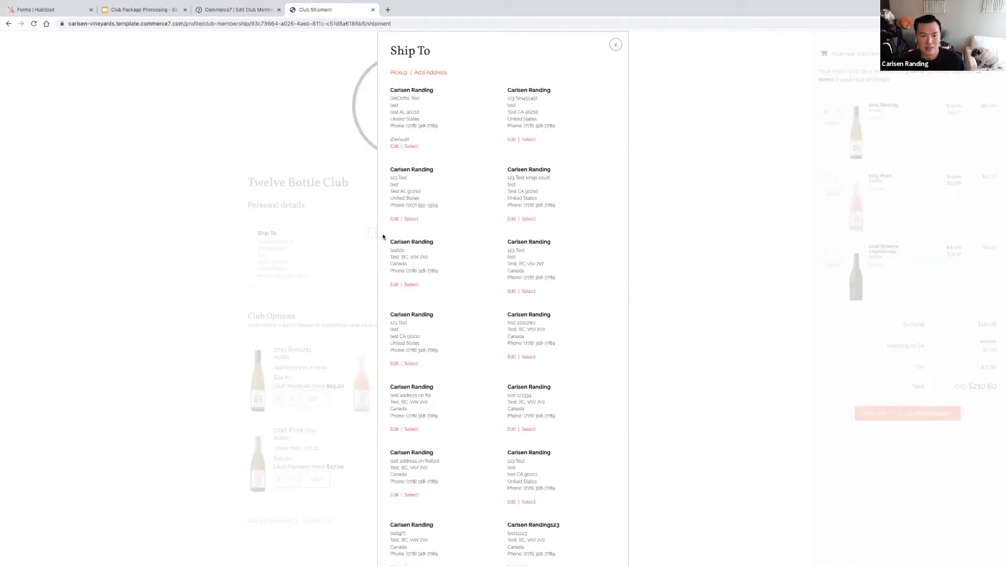
left_click(615, 45)
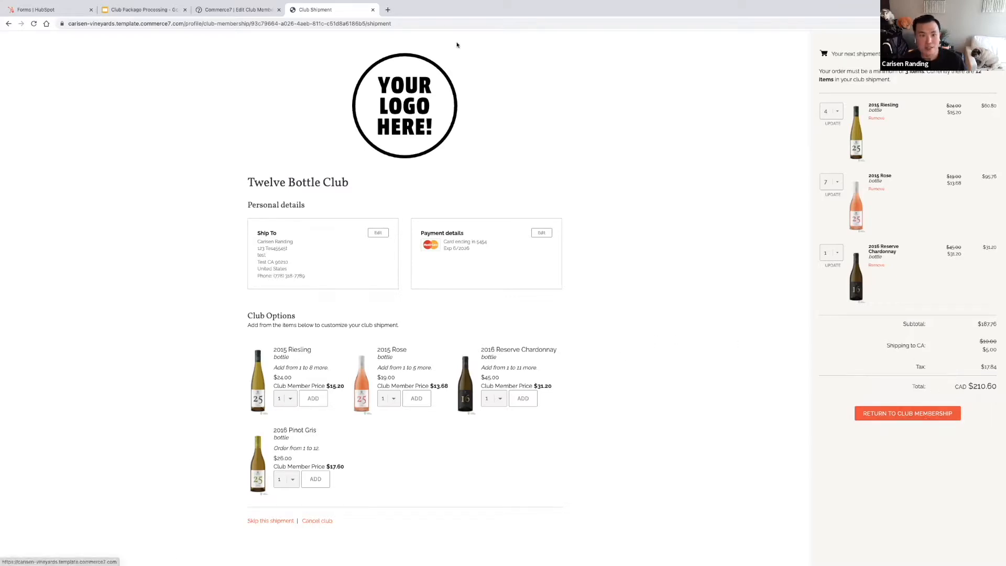
left_click(163, 15)
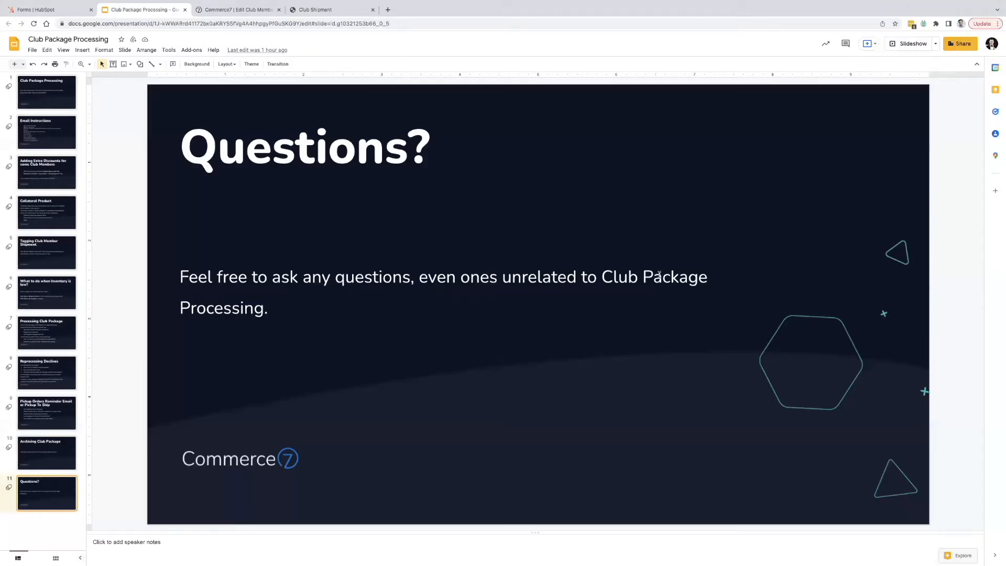